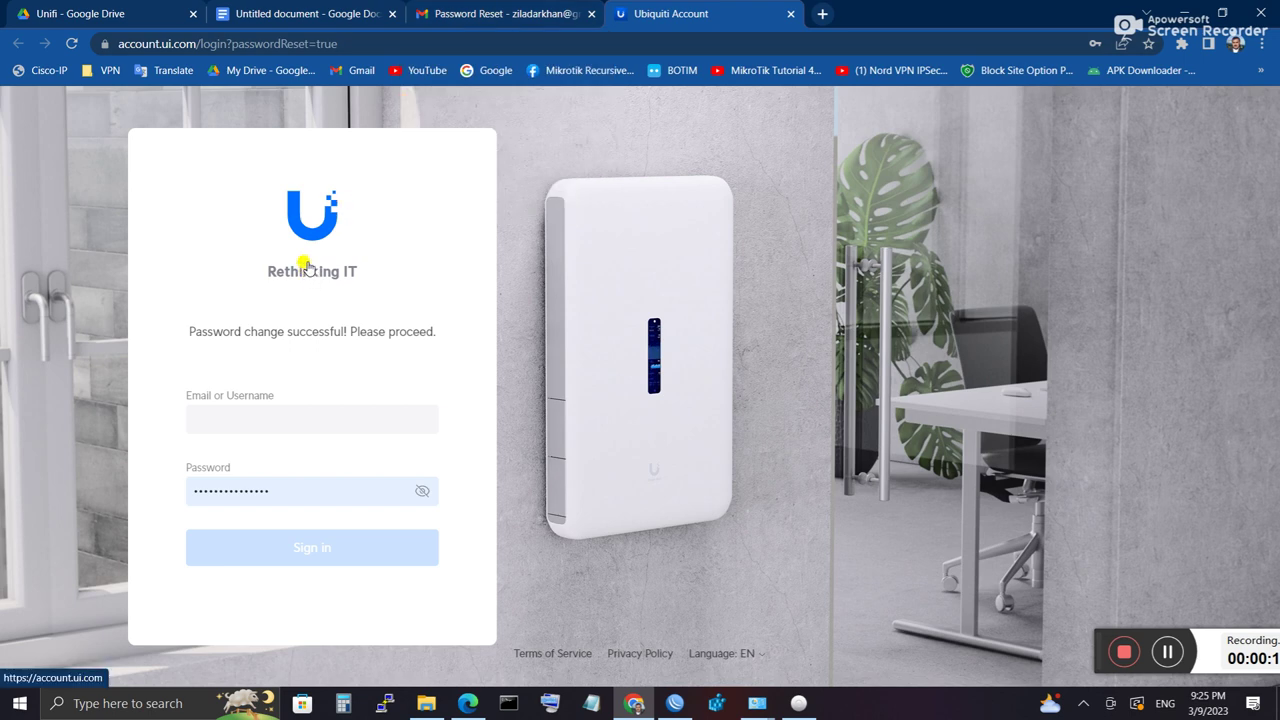
Step: Look through the Drive folder, setup notes and reset email tabs, then return to the Ubiquiti login page
{"action": "left_click", "coordinate": [101, 14]}
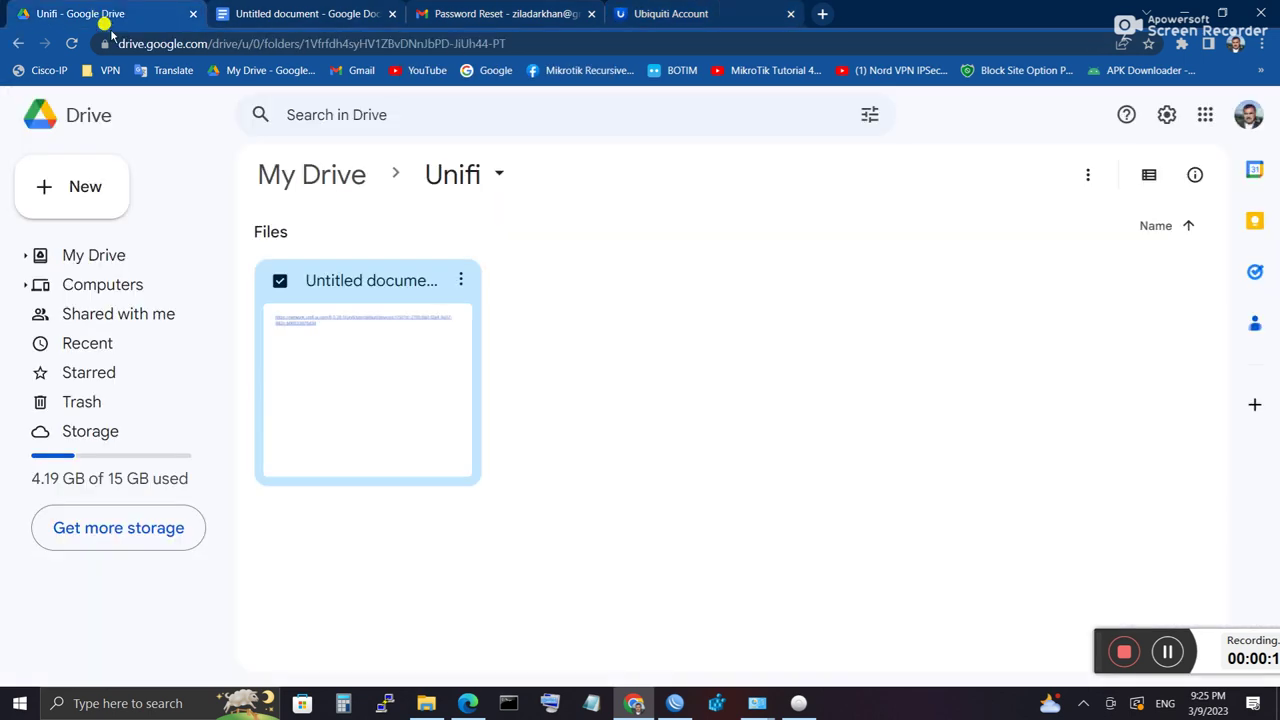
{"action": "left_click", "coordinate": [318, 12]}
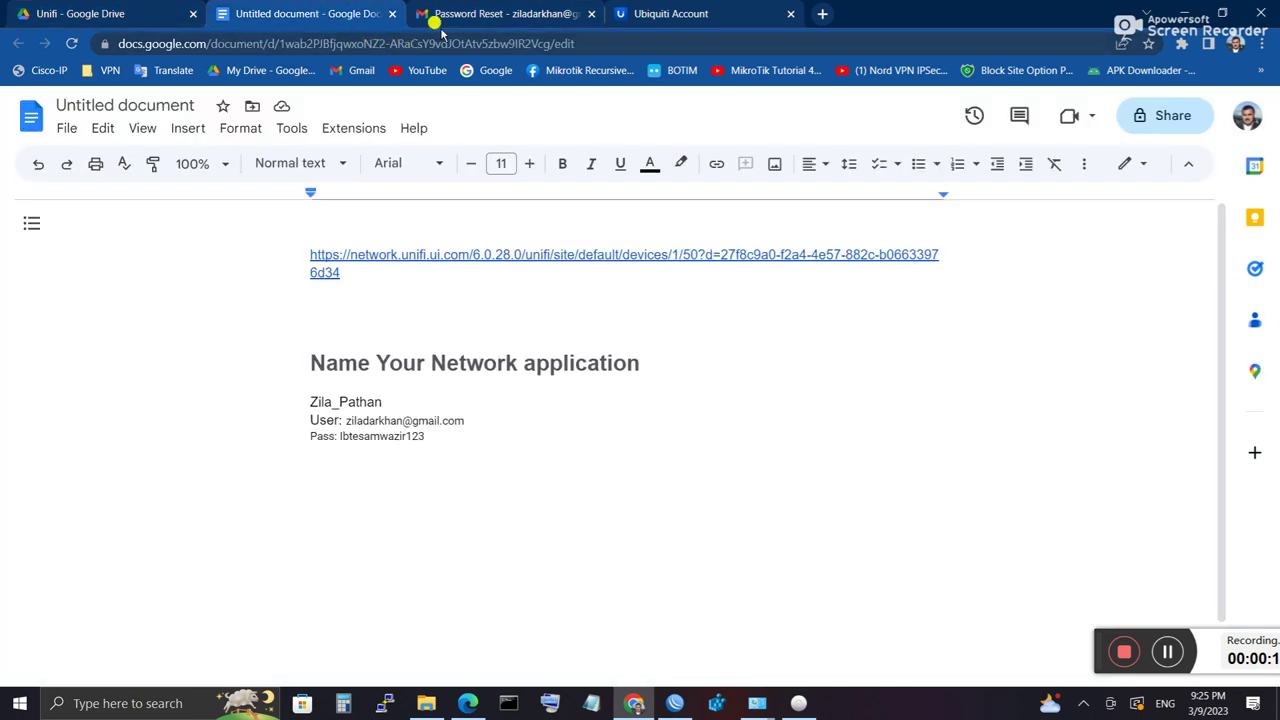
{"action": "left_click", "coordinate": [505, 13]}
{"action": "left_click", "coordinate": [668, 13]}
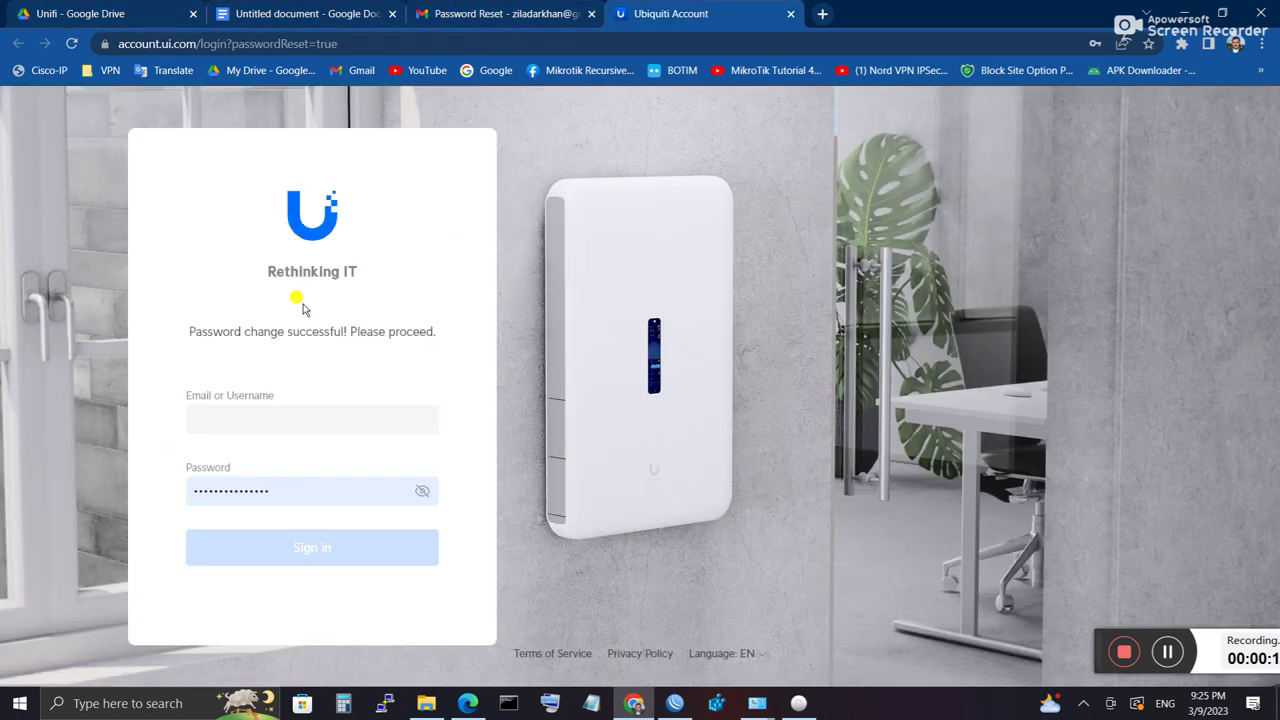
Step: Go from the Ubiquiti account login page to the Create a UI Account page
{"action": "left_click", "coordinate": [312, 243]}
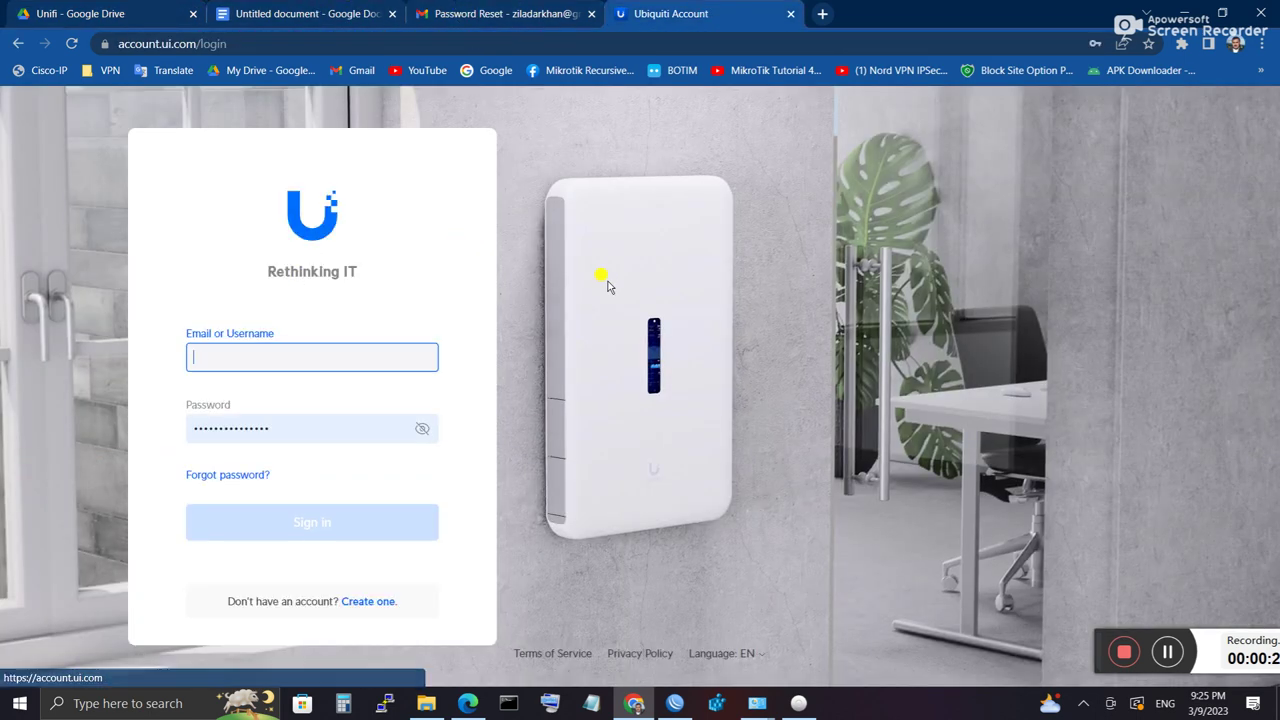
{"action": "left_click", "coordinate": [222, 361]}
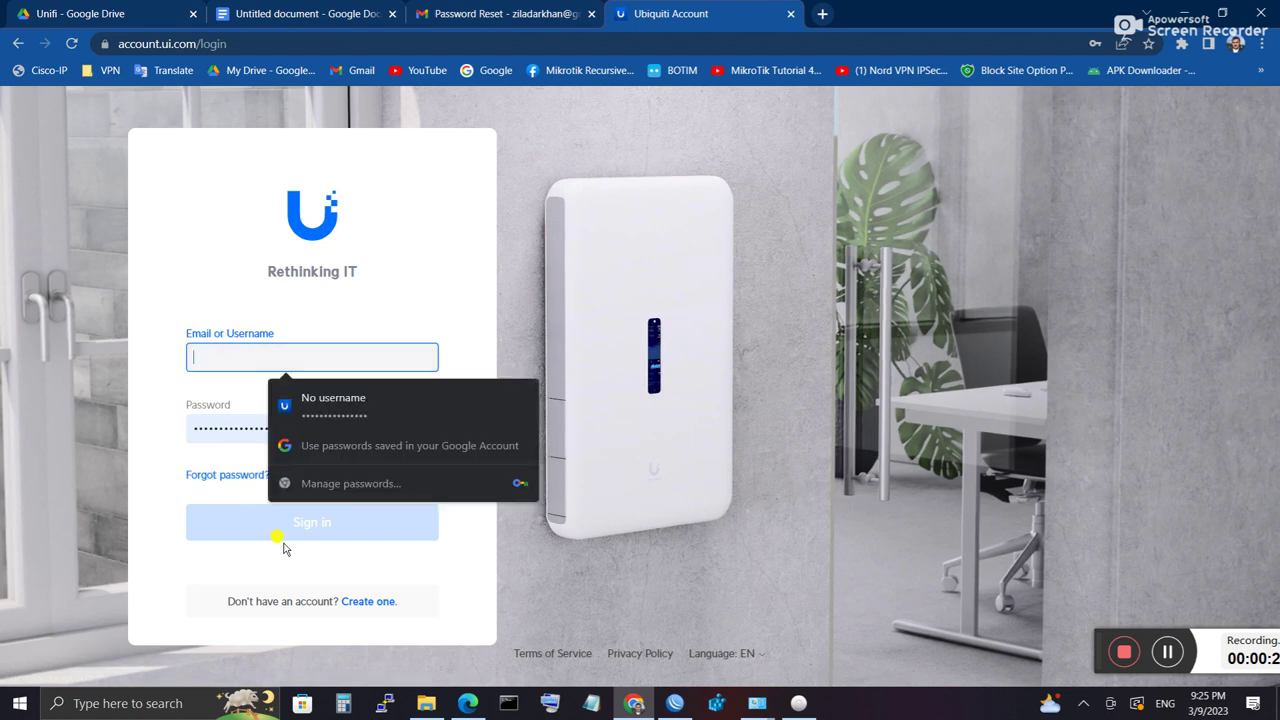
{"action": "left_click", "coordinate": [368, 603]}
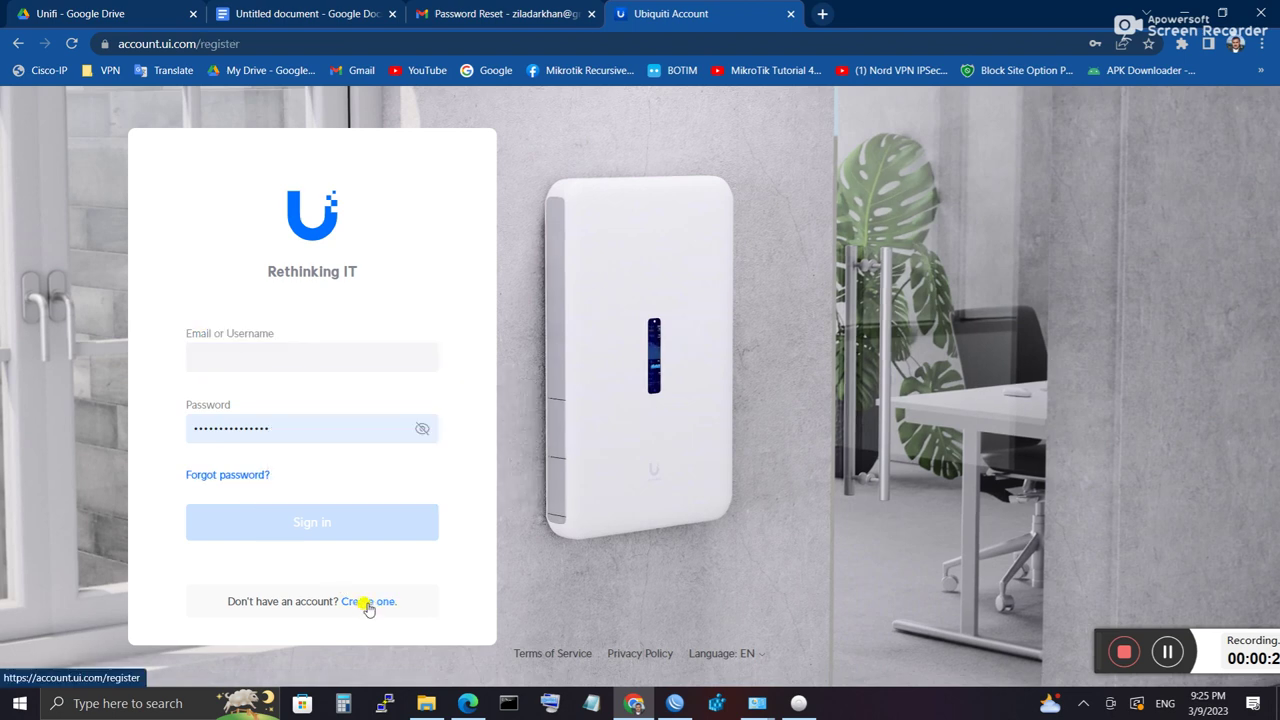
Step: Start the username and email fields, then minimize Chrome to the desktop
{"action": "left_click", "coordinate": [220, 391]}
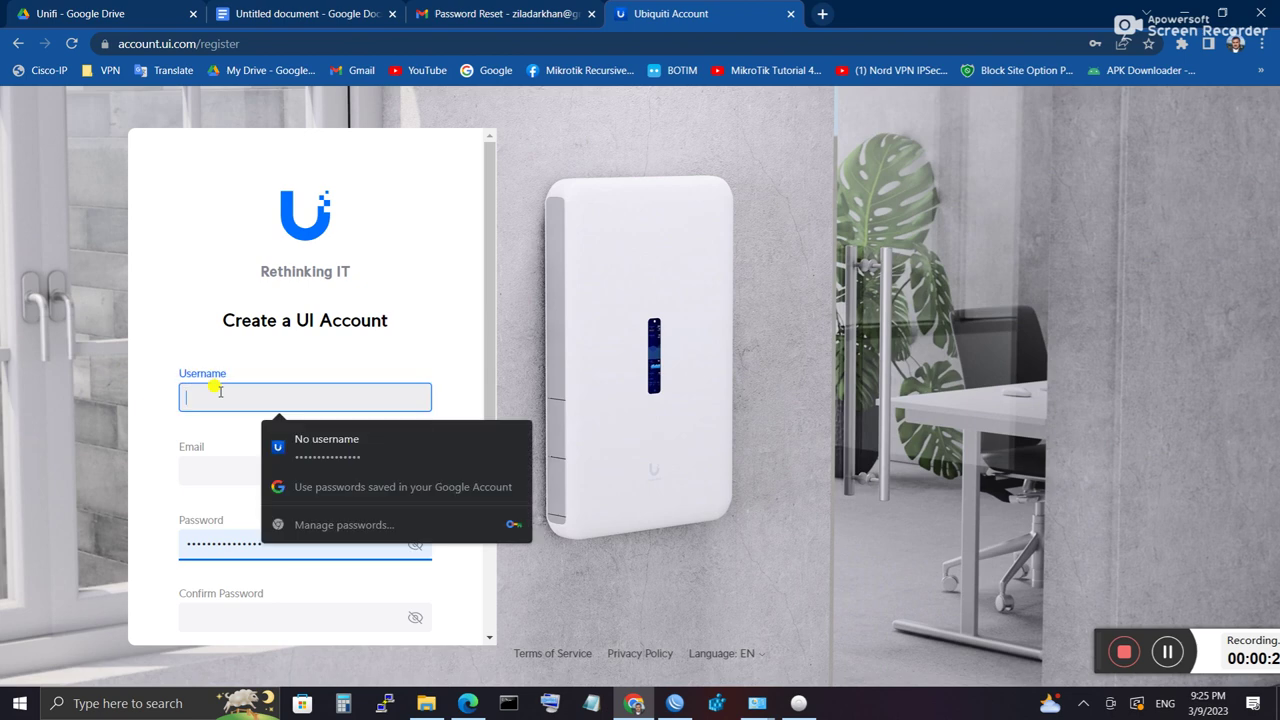
{"action": "key", "text": "Tab"}
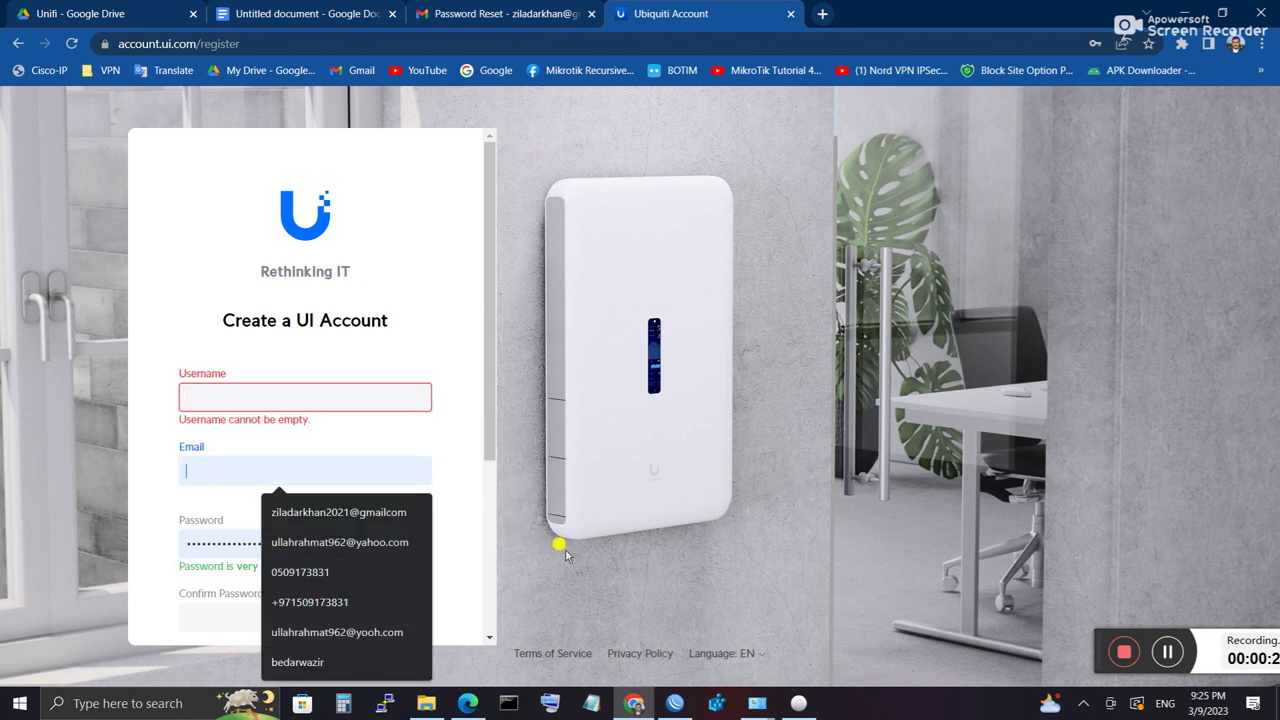
{"action": "left_click", "coordinate": [562, 546]}
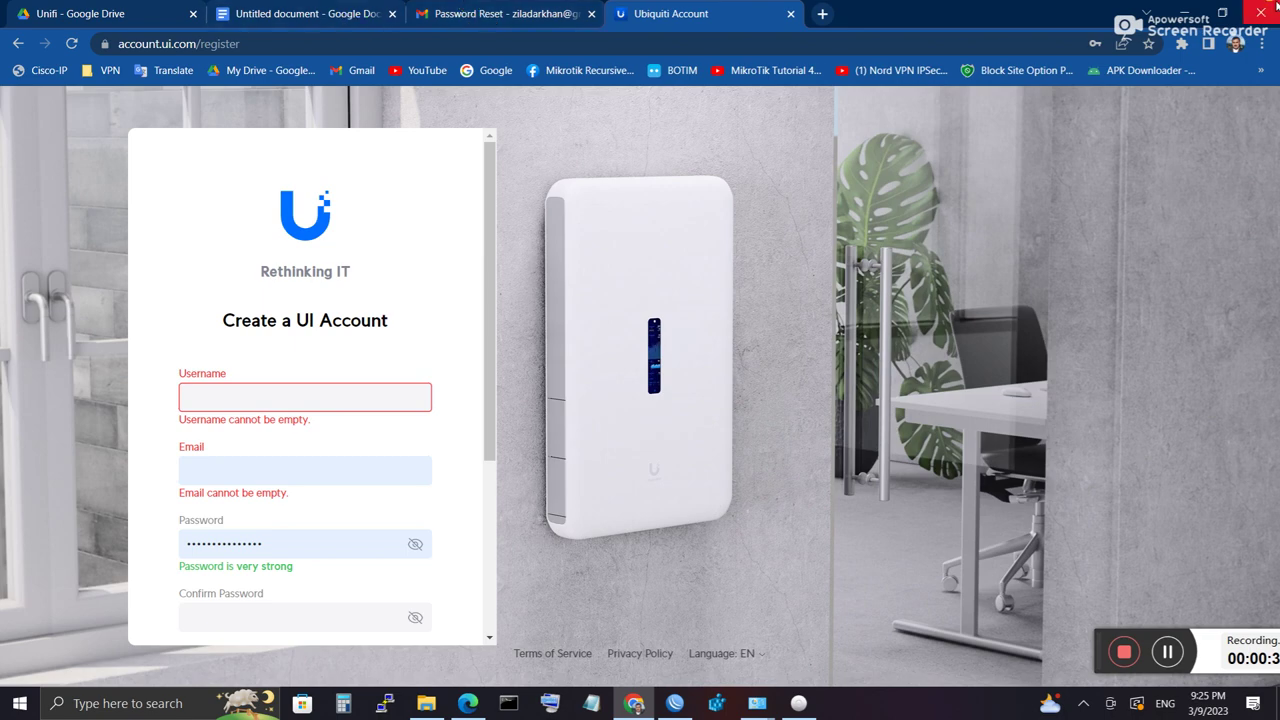
{"action": "left_click", "coordinate": [1184, 14]}
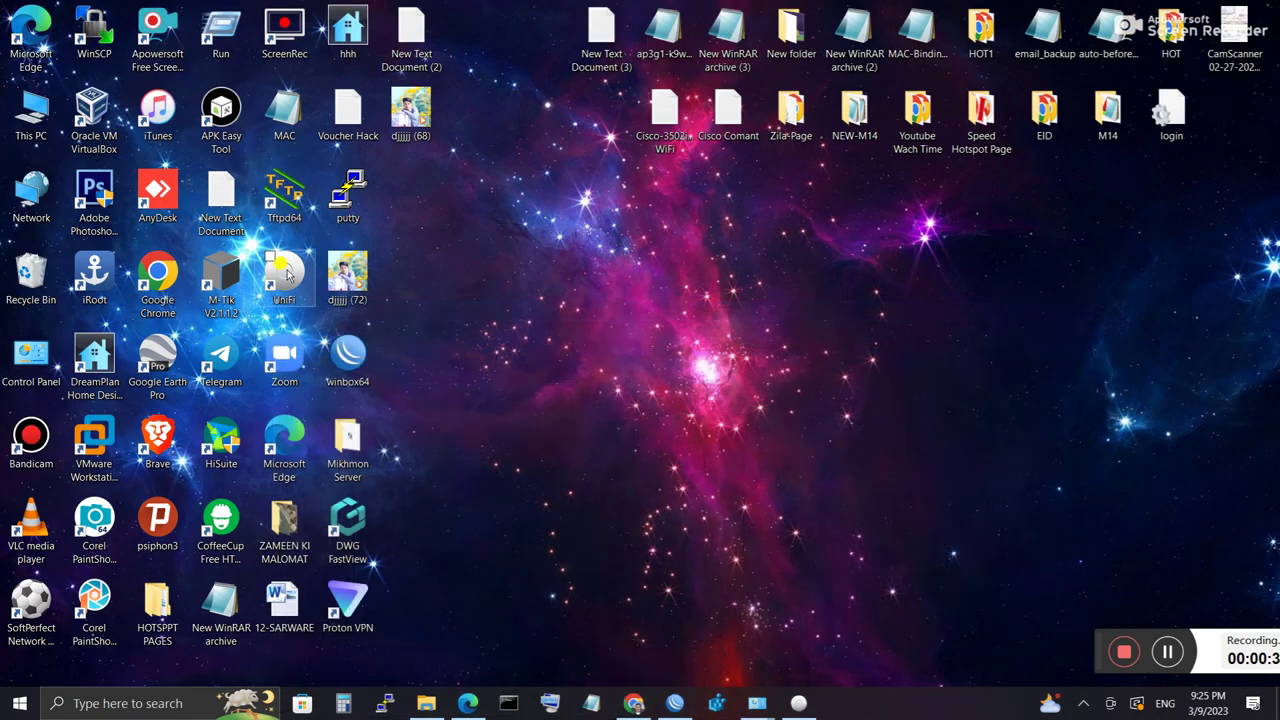
Step: Launch UniFi Network application 7.3.83 and open its management page at localhost:8443
{"action": "left_click", "coordinate": [289, 283]}
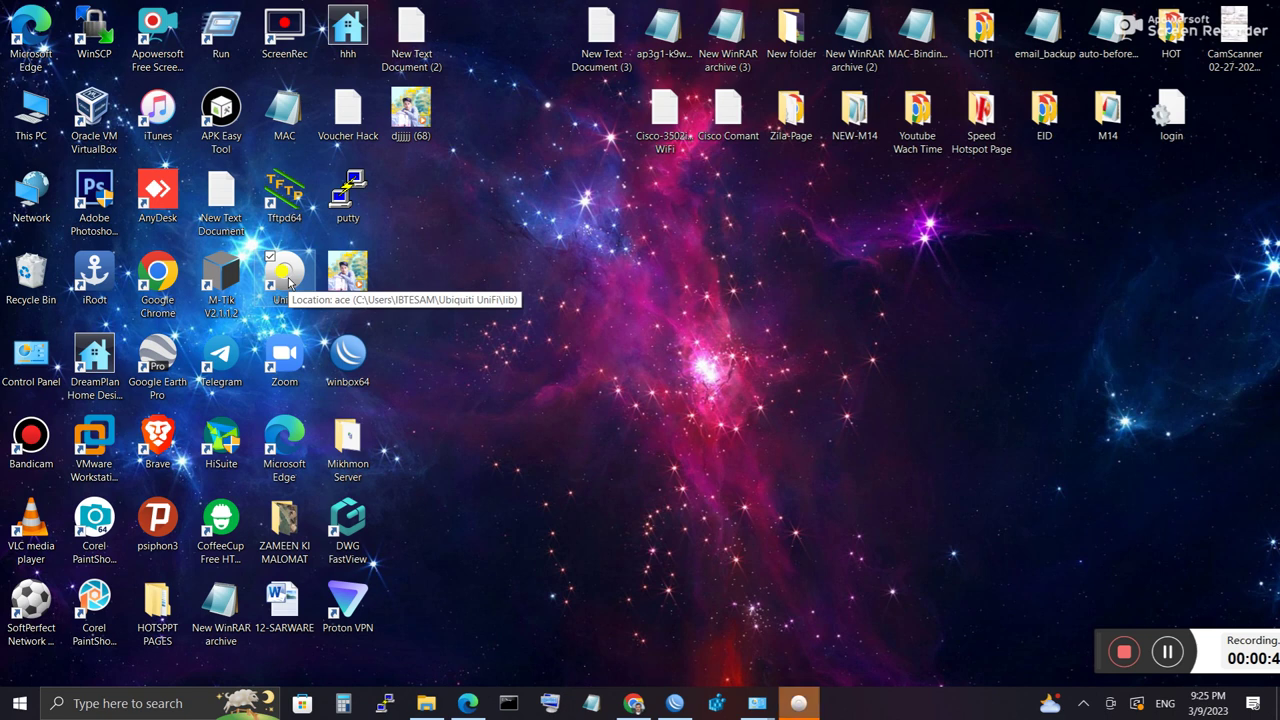
{"action": "left_click", "coordinate": [798, 703]}
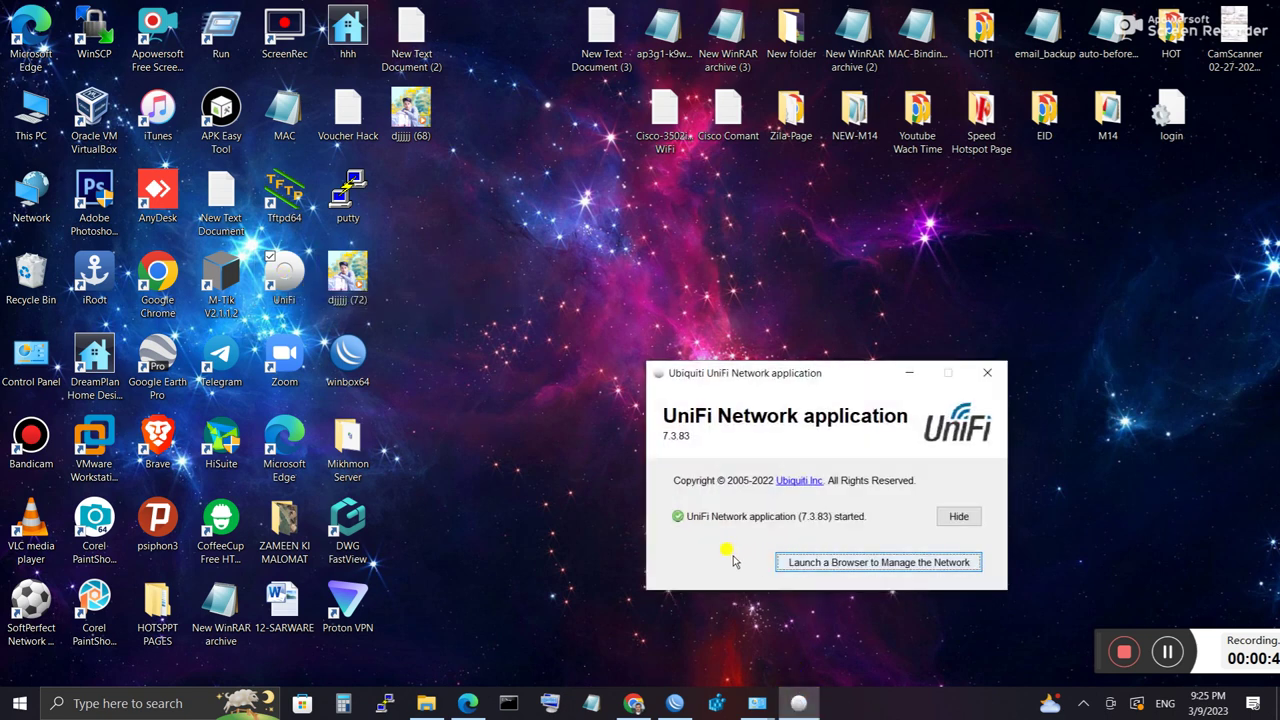
{"action": "left_click", "coordinate": [825, 565]}
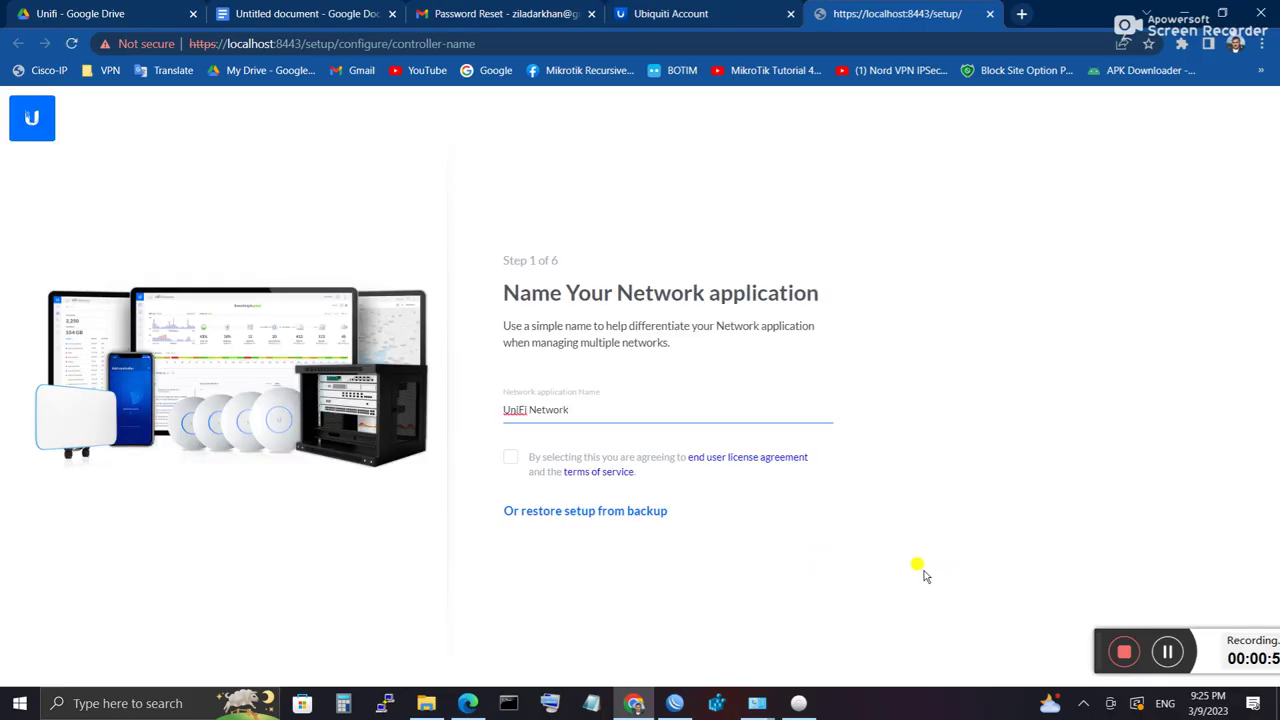
Step: Replace the default 'UniFi Network' application name with the owner's own network name
{"action": "left_click_drag", "start_coordinate": [588, 410], "coordinate": [503, 410]}
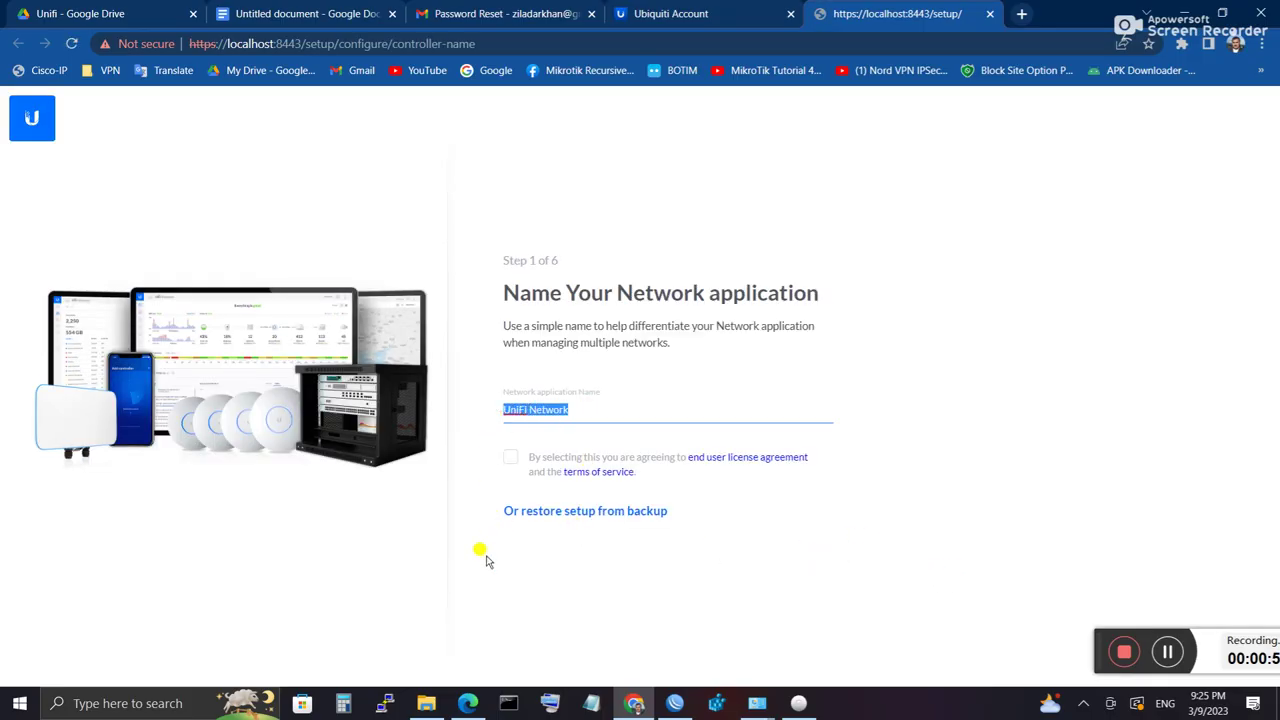
{"action": "type", "text": "Zila_"}
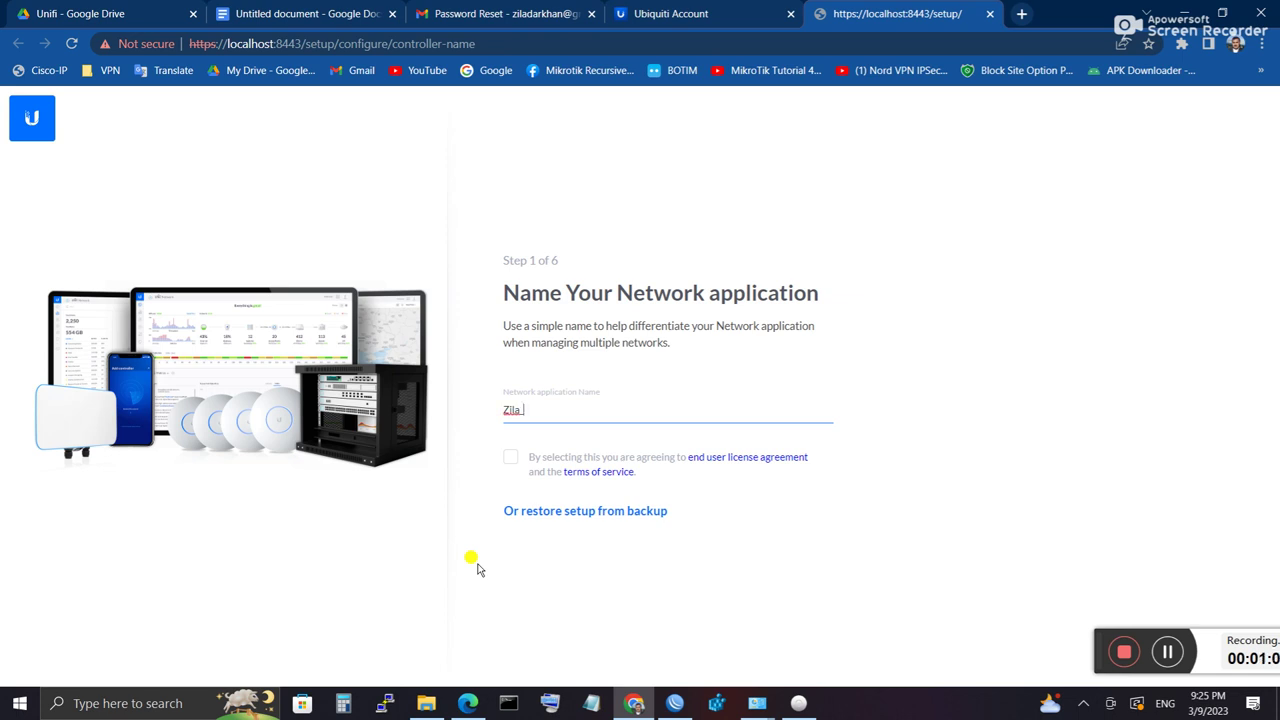
{"action": "type", "text": "P"}
{"action": "double_click", "coordinate": [531, 411]}
{"action": "type", "text": "Network"}
Step: Accept the license and terms of service and continue to Step 2
{"action": "left_click", "coordinate": [510, 458]}
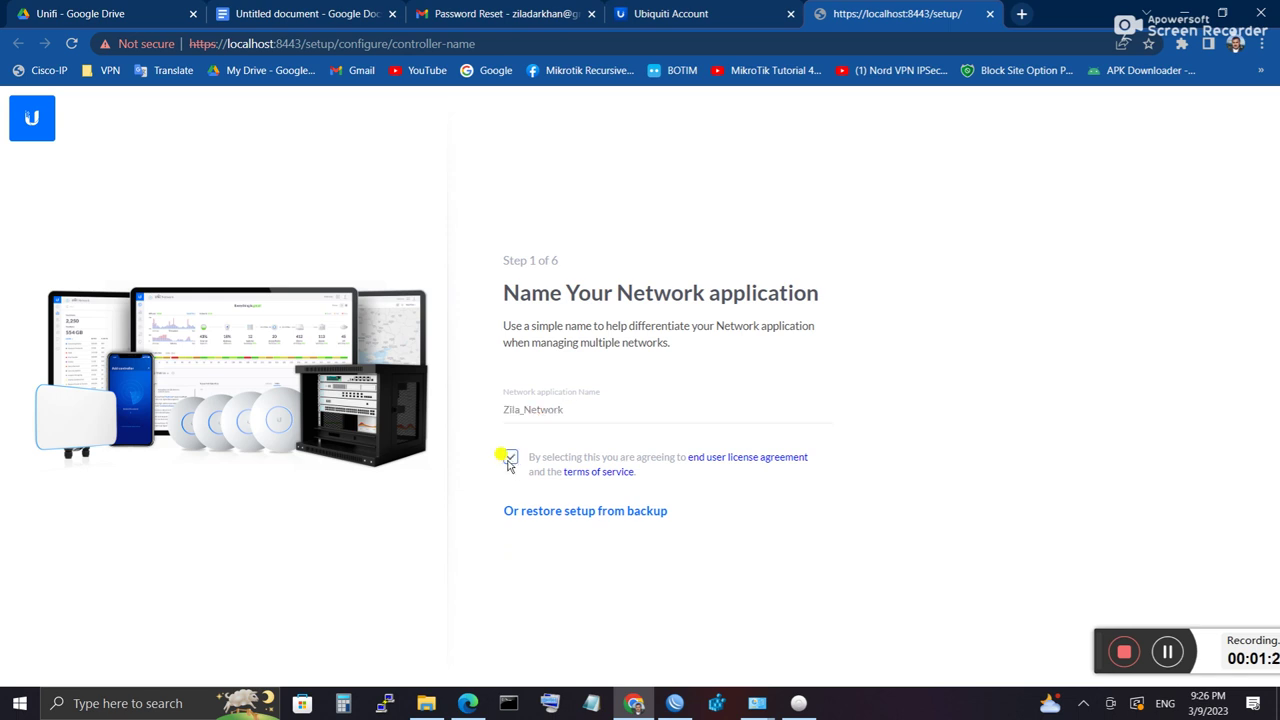
{"action": "left_click_drag", "start_coordinate": [1095, 650], "coordinate": [1200, 520]}
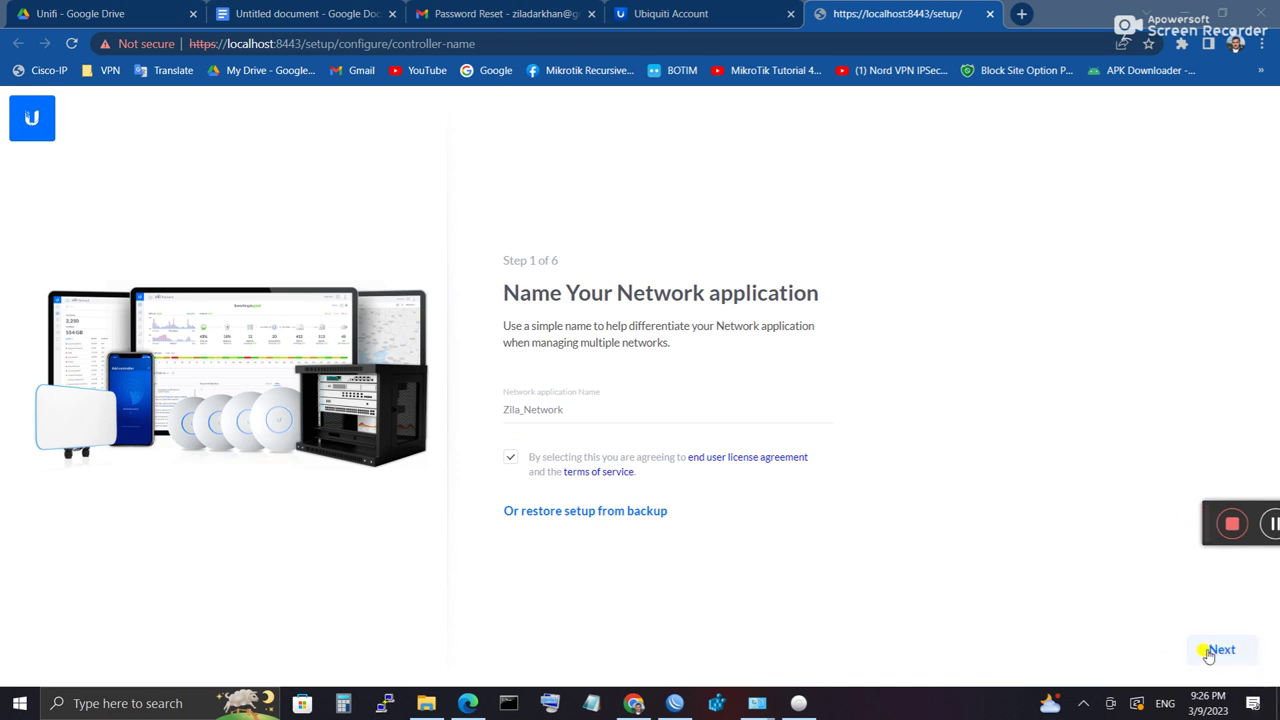
{"action": "left_click", "coordinate": [1218, 652]}
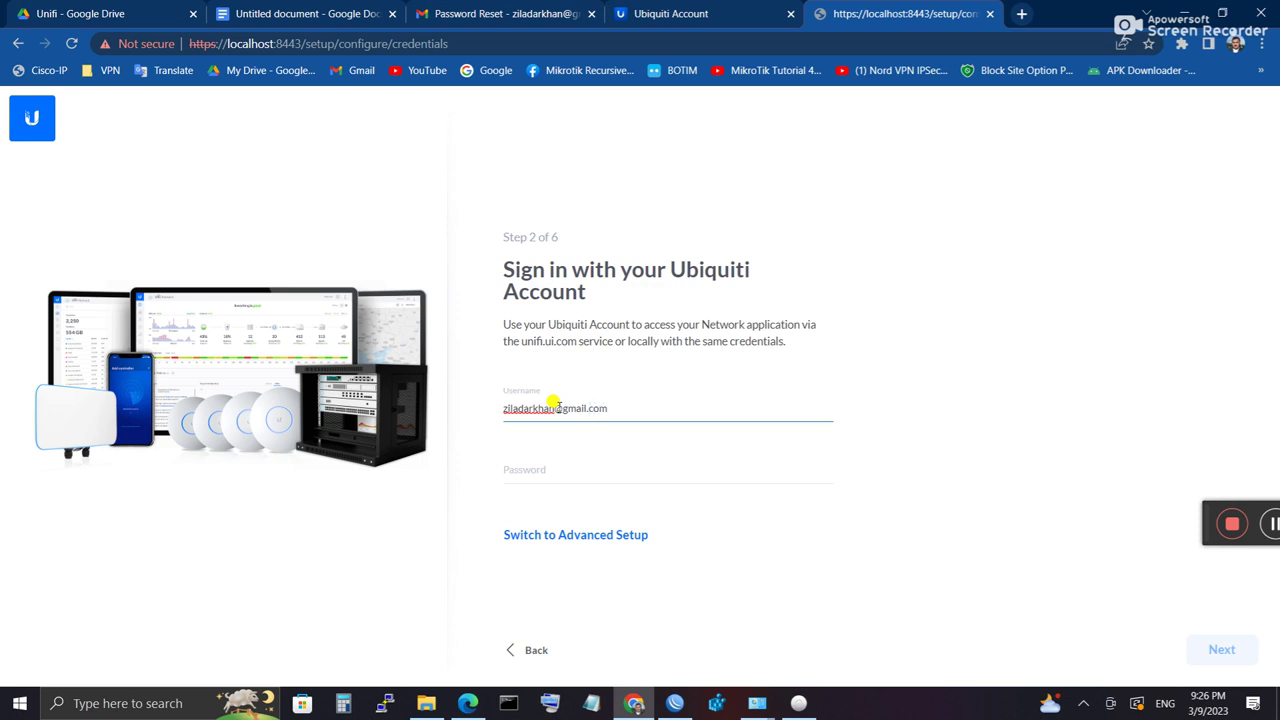
Step: Sign in with the Ubiquiti account password, re-entering it after the invalid credentials error
{"action": "left_click", "coordinate": [530, 475]}
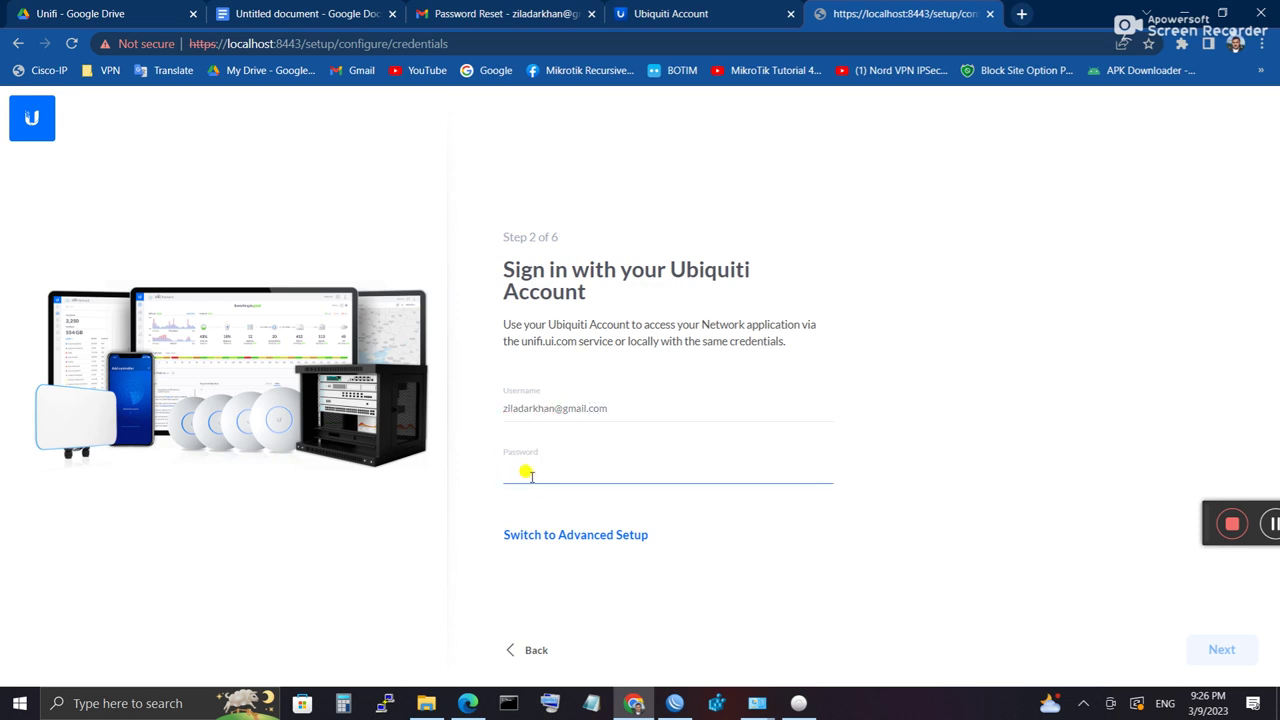
{"action": "type", "text": "•"}
{"action": "left_click", "coordinate": [1216, 651]}
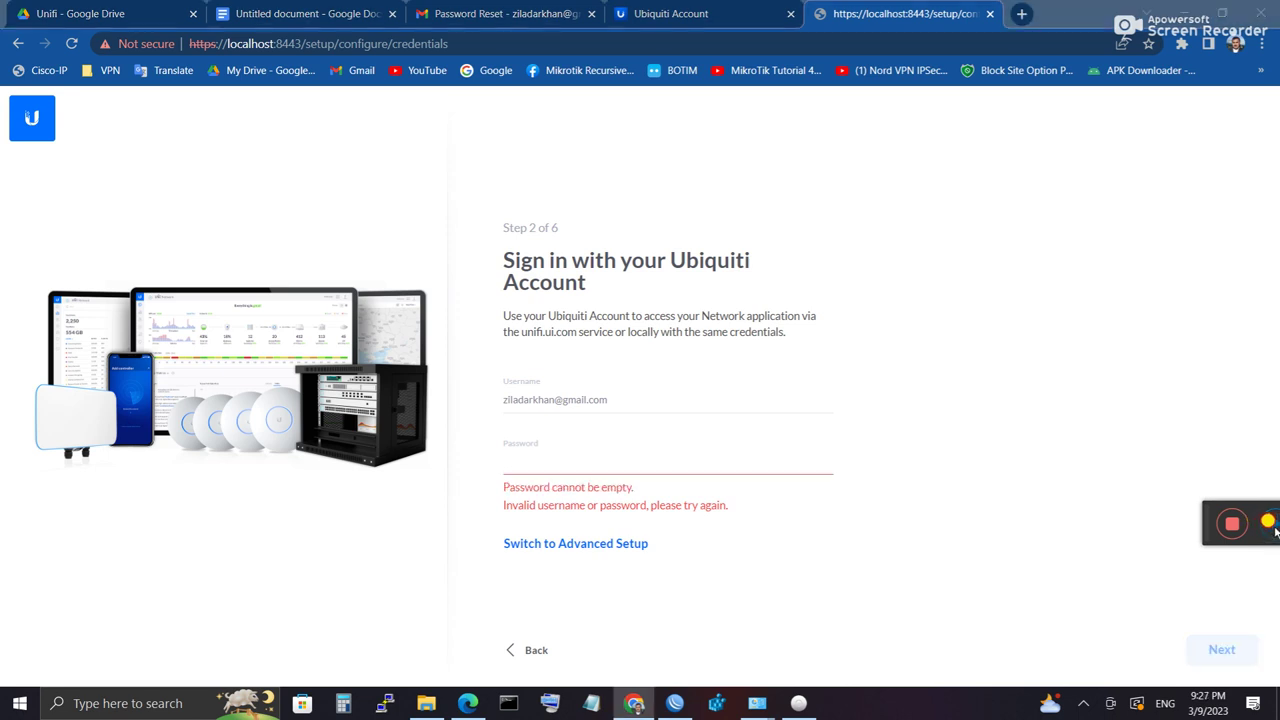
{"action": "left_click", "coordinate": [617, 460]}
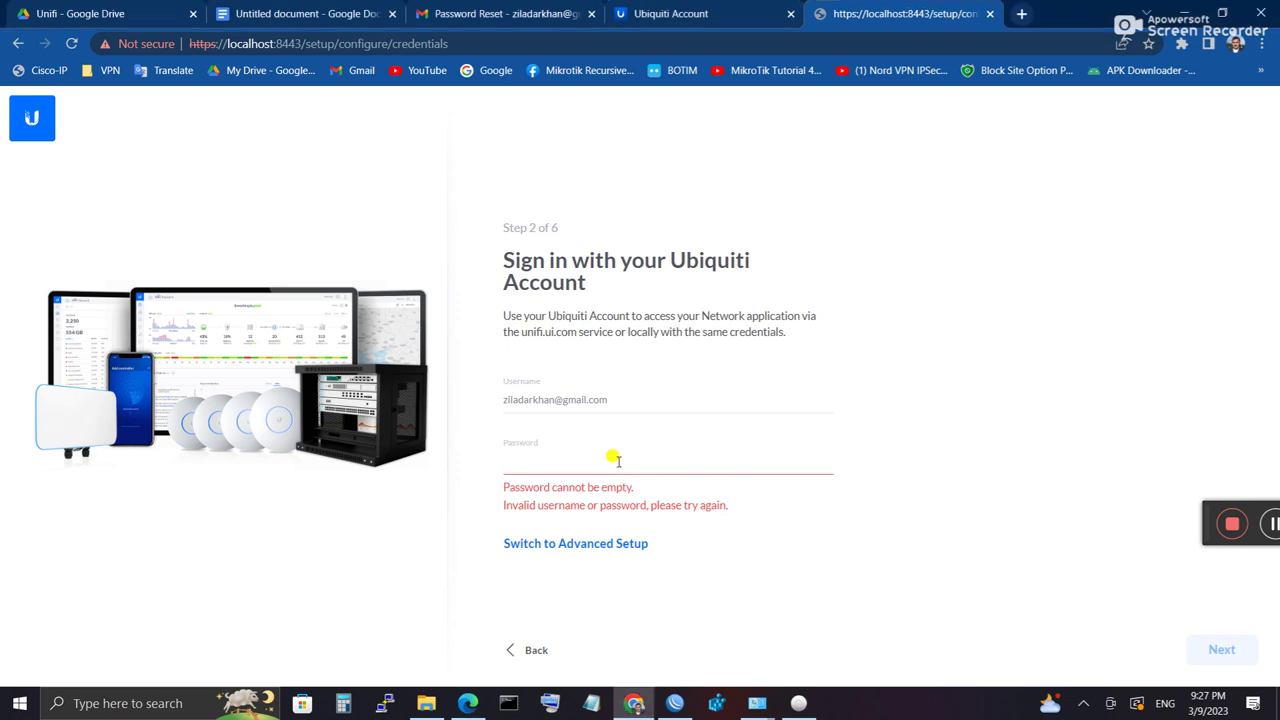
{"action": "type", "text": "•"}
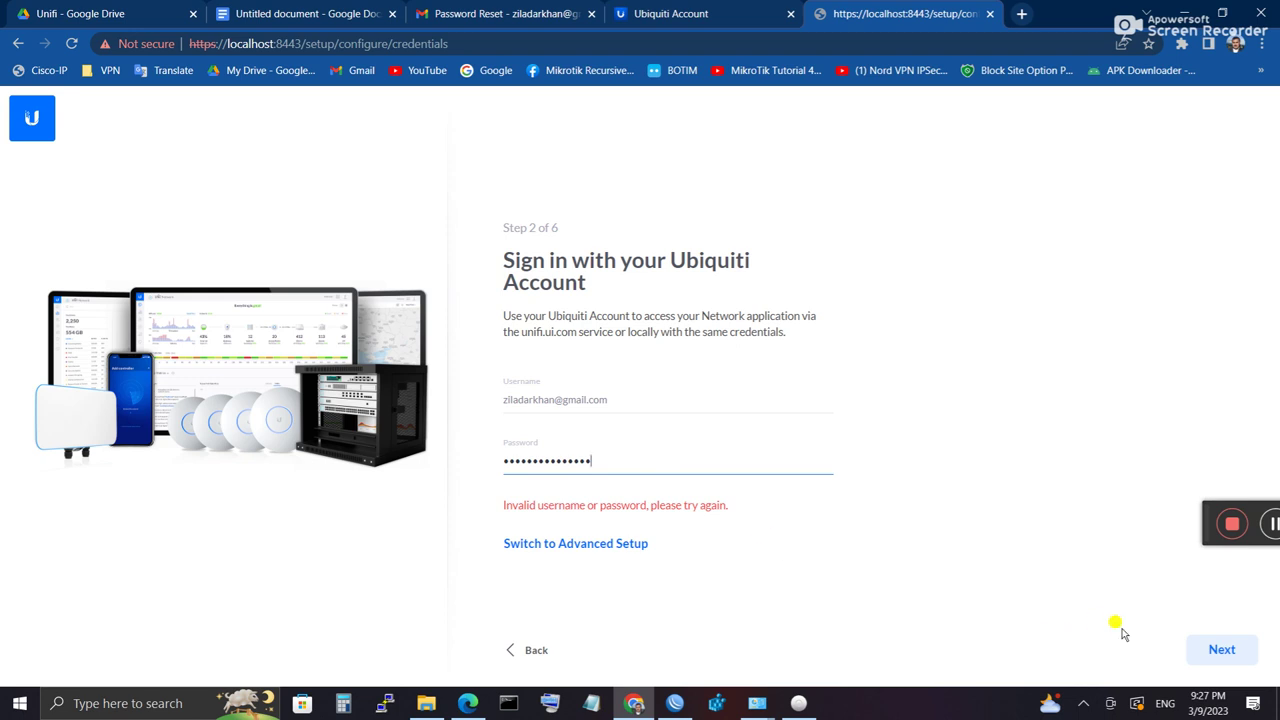
{"action": "left_click", "coordinate": [1207, 652]}
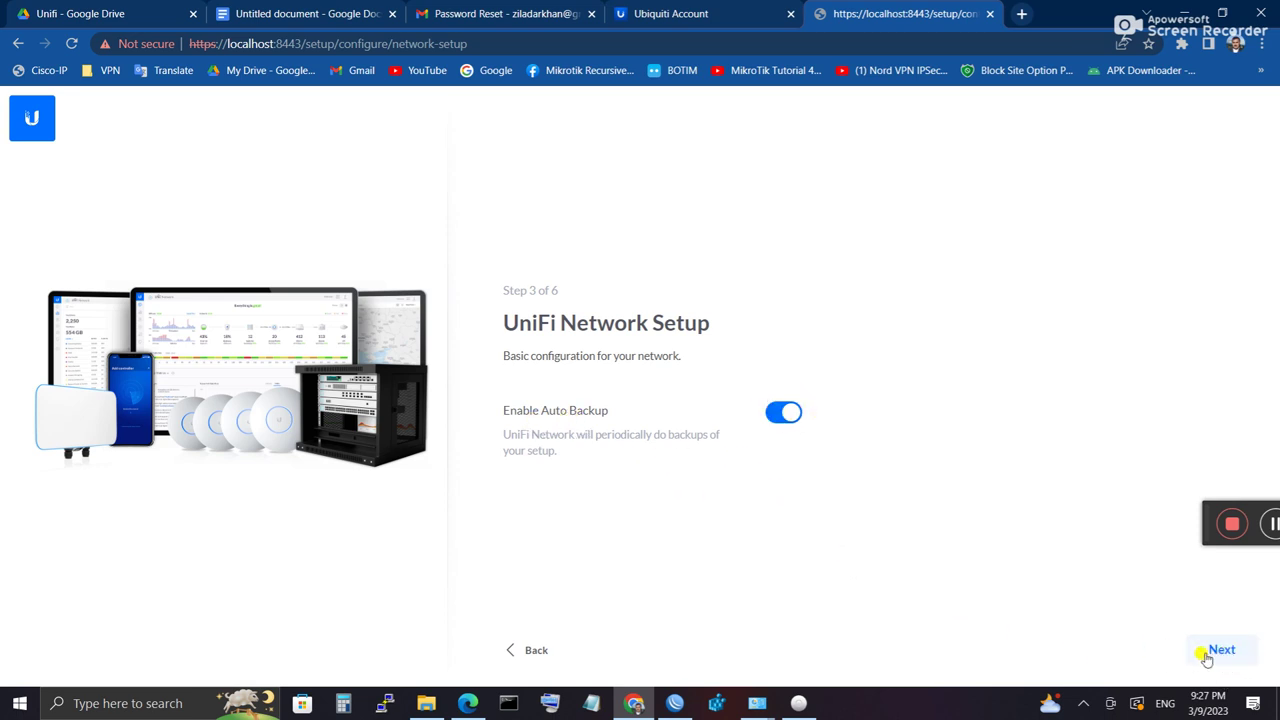
Step: Pass auto backup, select the UAP-AC-M-Pro at 192.168.1.20, and continue to WiFi Setup
{"action": "left_click", "coordinate": [1200, 652]}
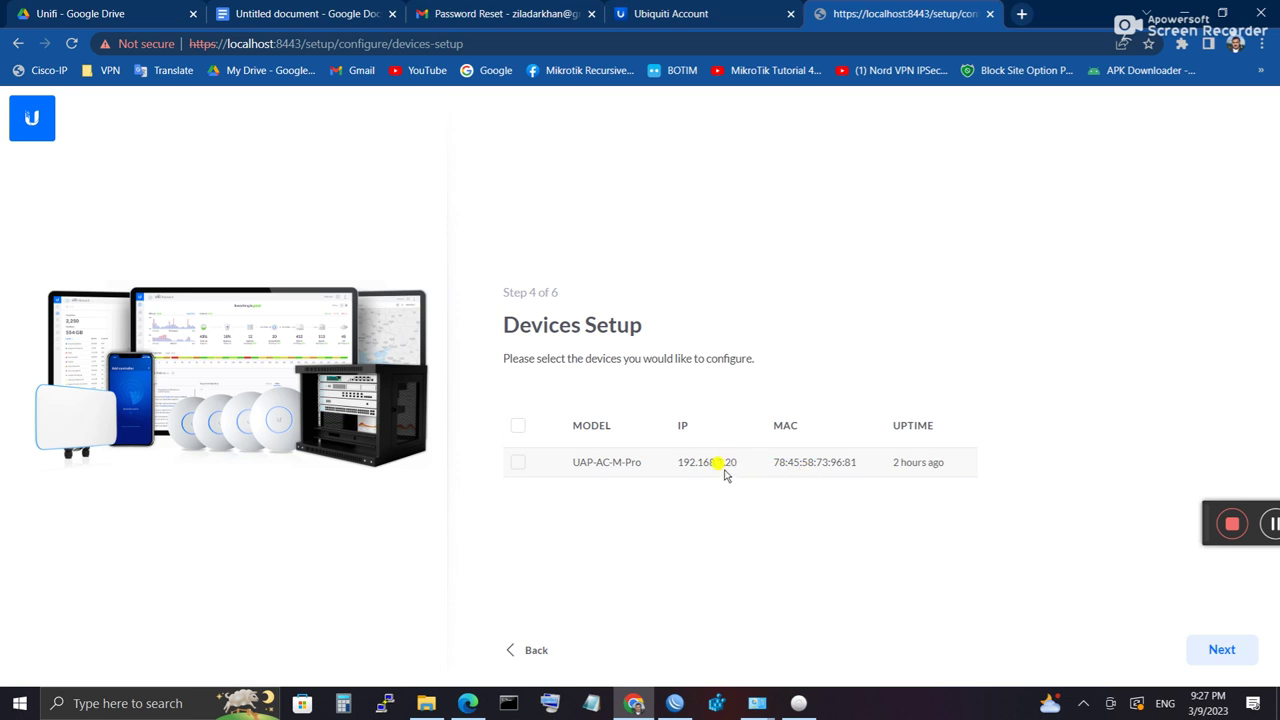
{"action": "left_click_drag", "start_coordinate": [738, 463], "coordinate": [672, 460]}
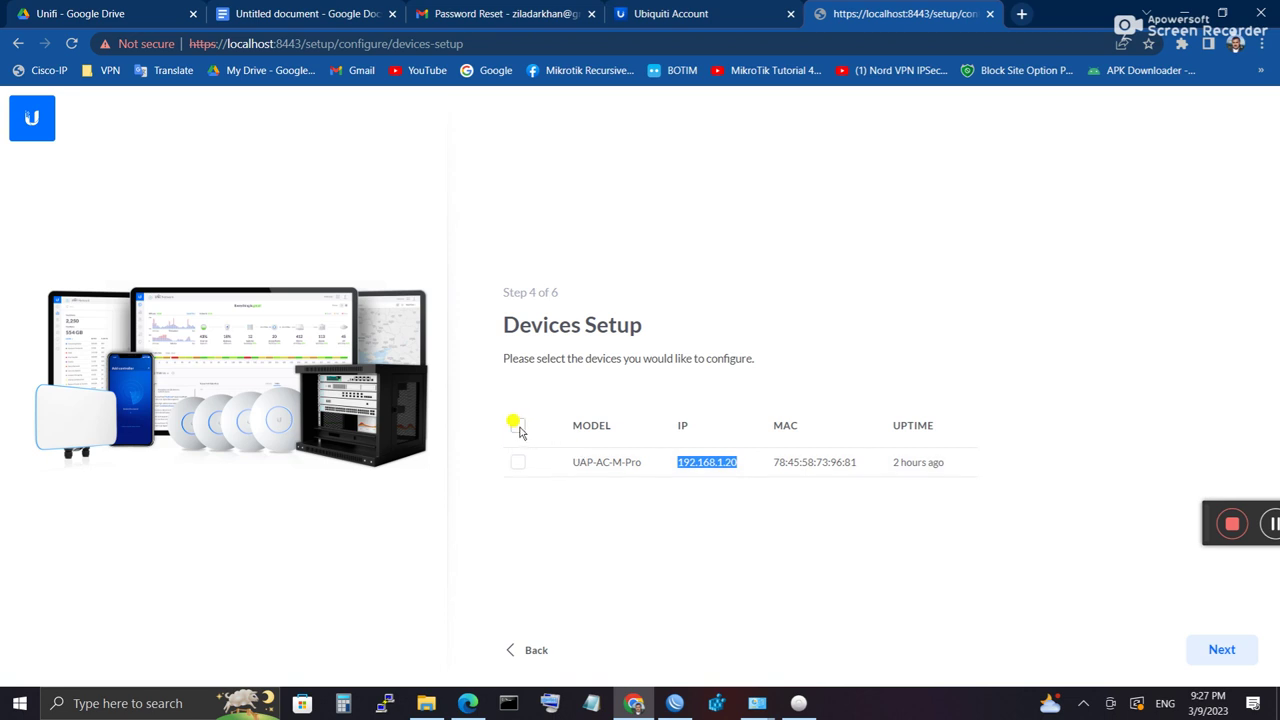
{"action": "left_click", "coordinate": [517, 462]}
{"action": "left_click", "coordinate": [518, 425]}
{"action": "left_click", "coordinate": [740, 470]}
{"action": "left_click_drag", "start_coordinate": [852, 463], "coordinate": [803, 465]}
{"action": "left_click_drag", "start_coordinate": [888, 462], "coordinate": [928, 456]}
{"action": "left_click_drag", "start_coordinate": [676, 462], "coordinate": [740, 470]}
{"action": "left_click", "coordinate": [1216, 650]}
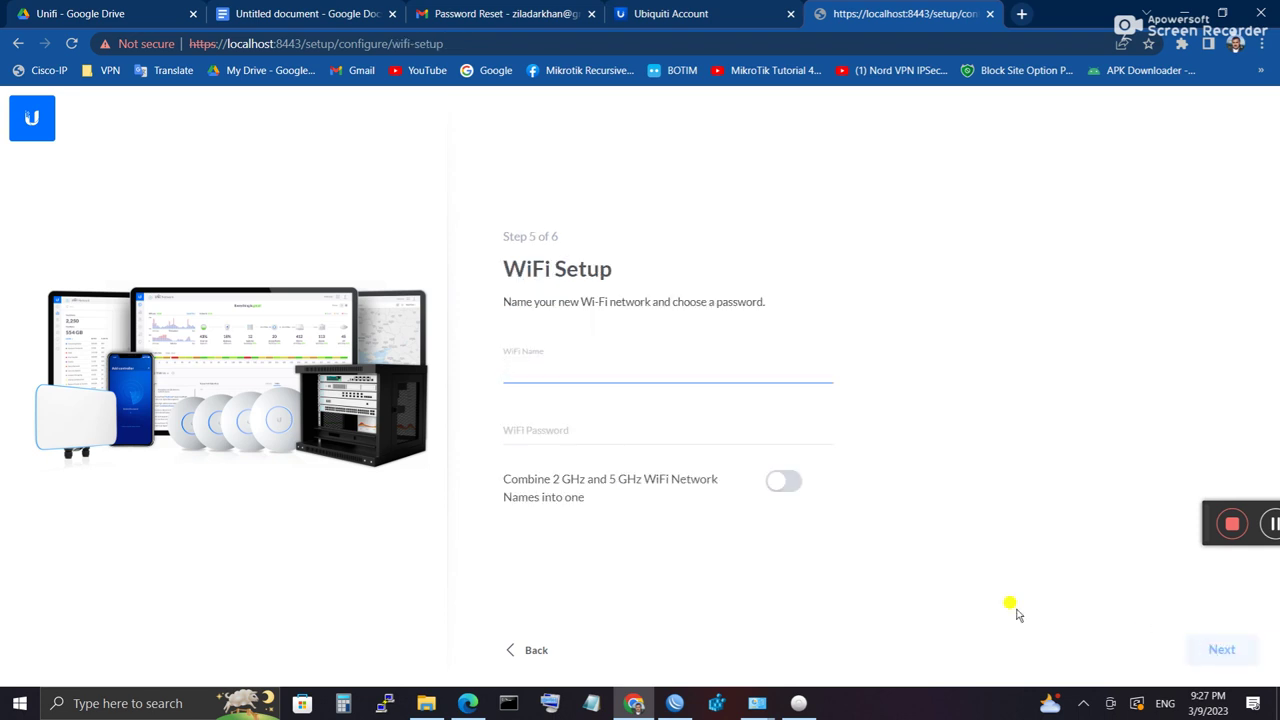
Step: Name the Wi-Fi network 'U WiFi' and enter its password
{"action": "left_click", "coordinate": [498, 360]}
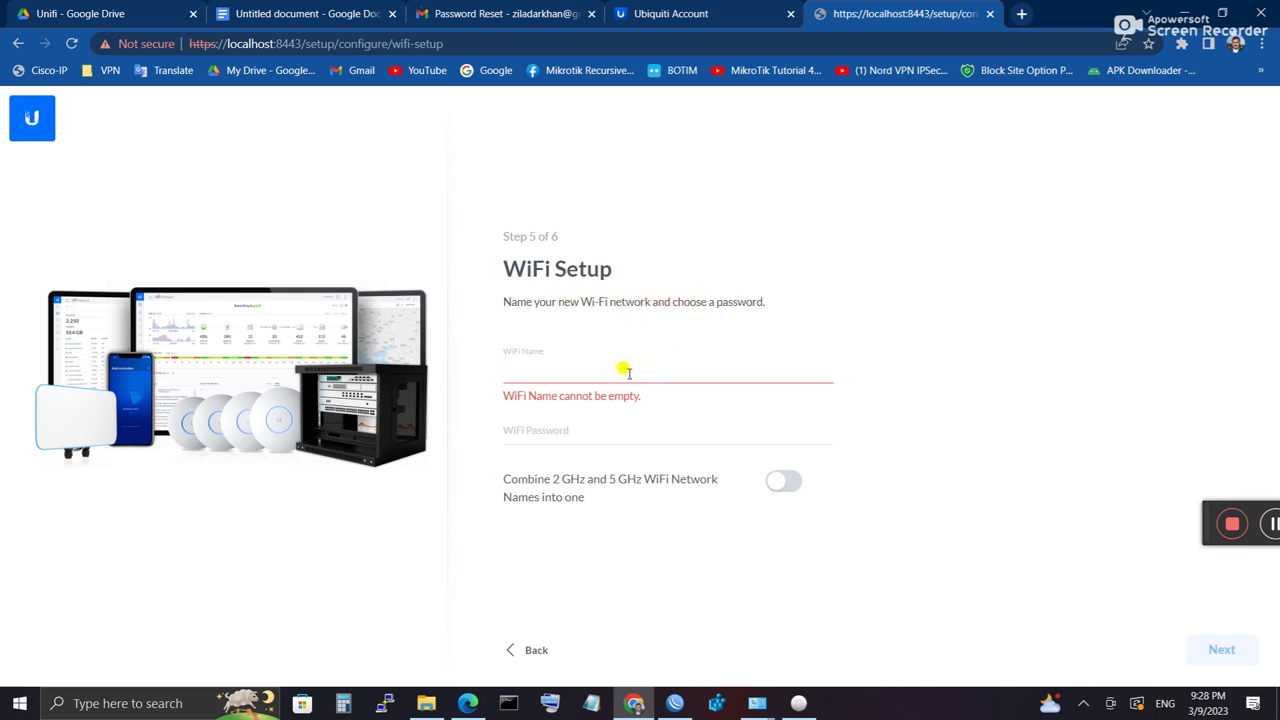
{"action": "type", "text": "U WiFi"}
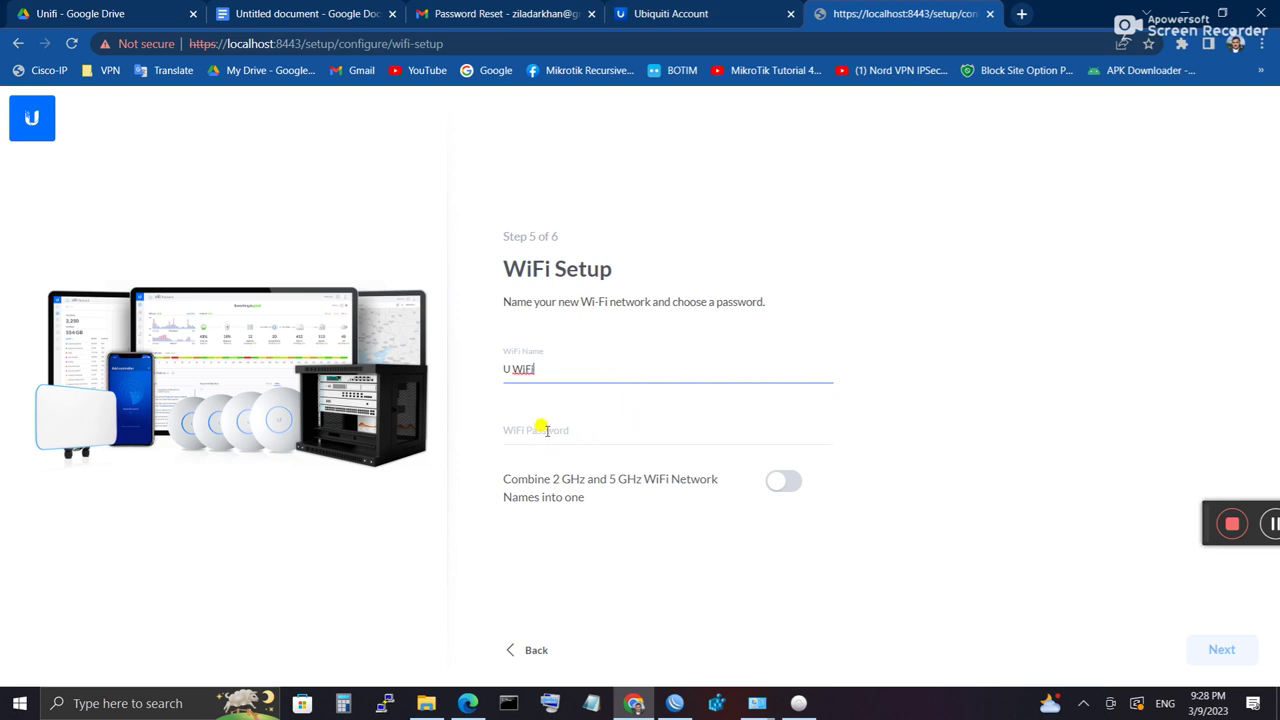
{"action": "left_click", "coordinate": [545, 426]}
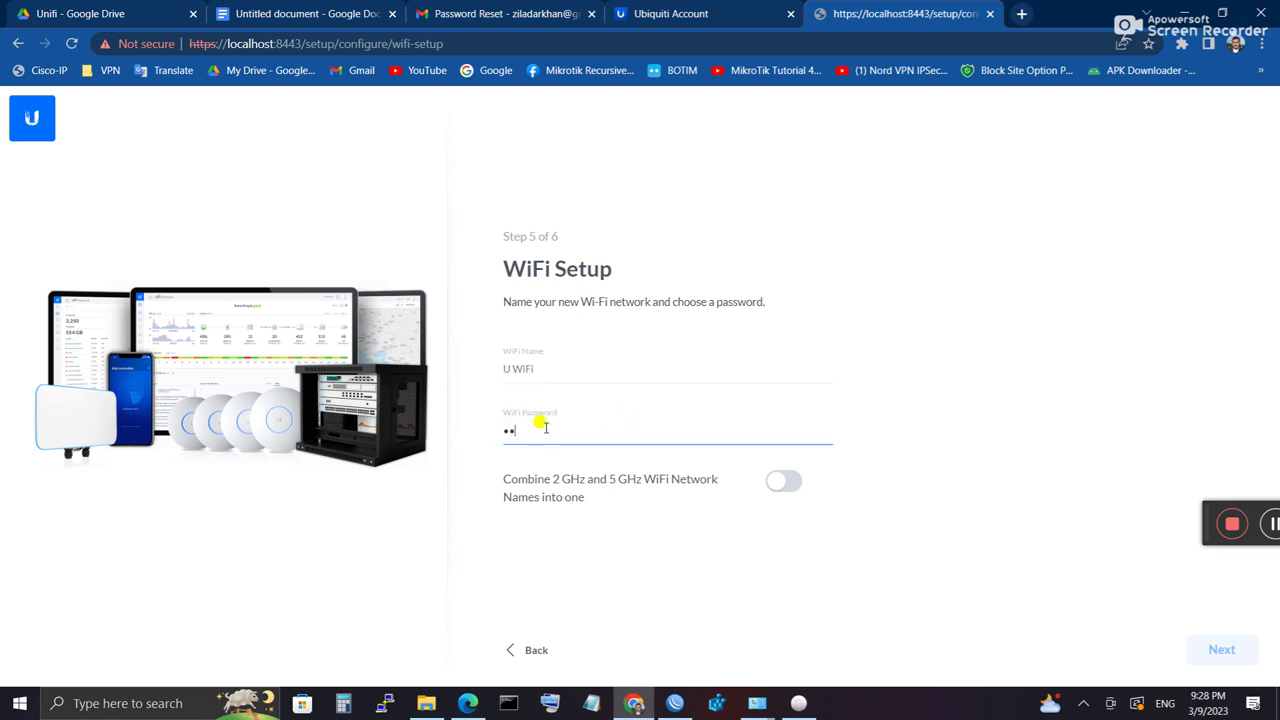
{"action": "type", "text": "678"}
Step: Combine the 2 GHz and 5 GHz networks and advance to Review Configuration
{"action": "left_click", "coordinate": [780, 487]}
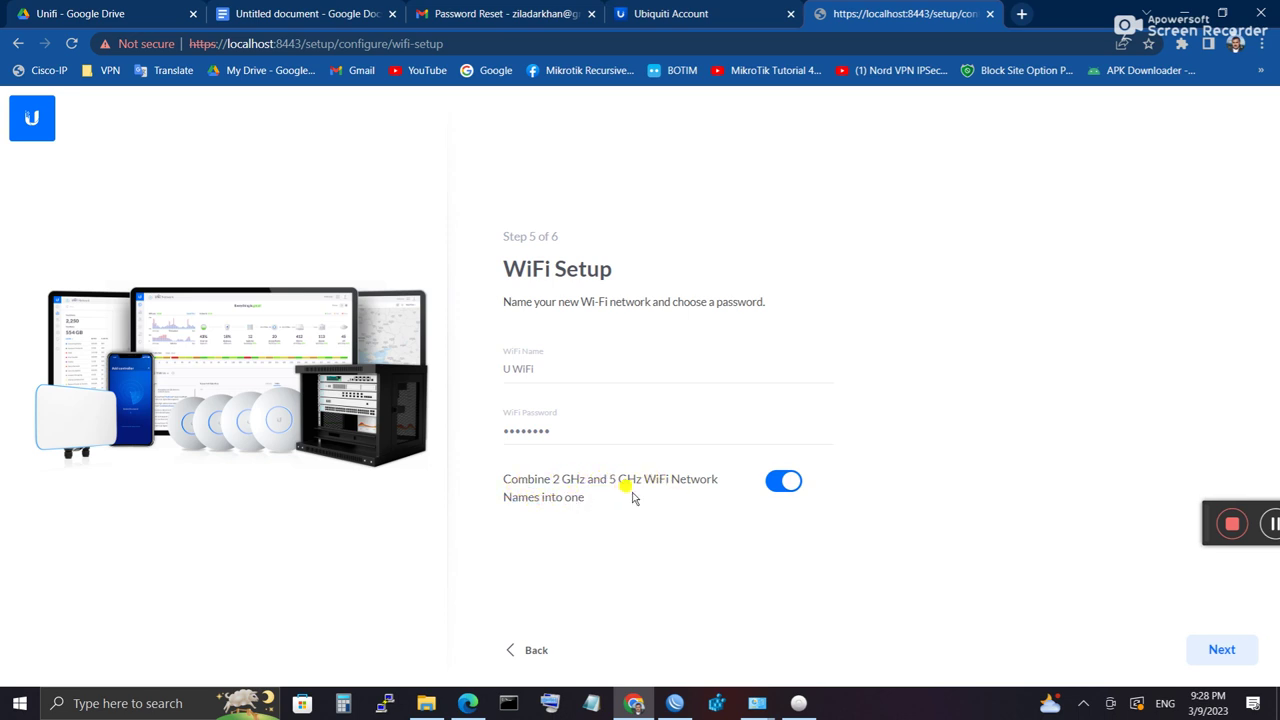
{"action": "left_click", "coordinate": [784, 482]}
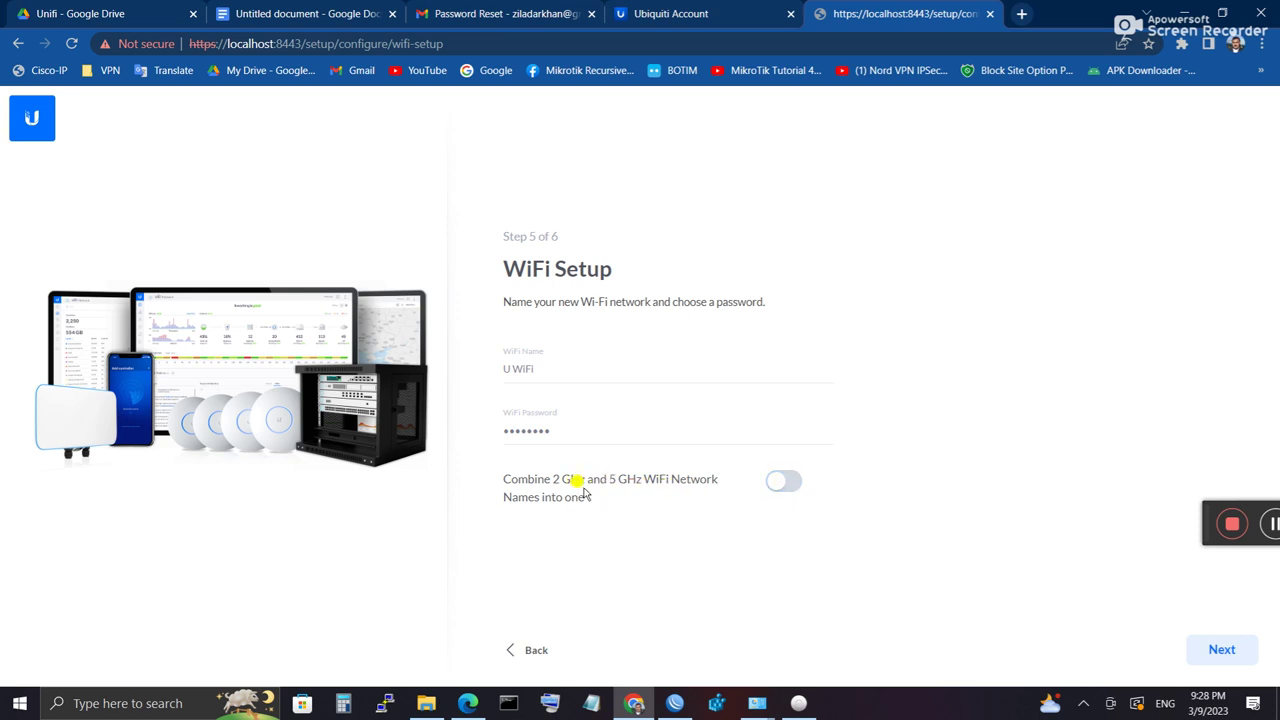
{"action": "left_click", "coordinate": [786, 483]}
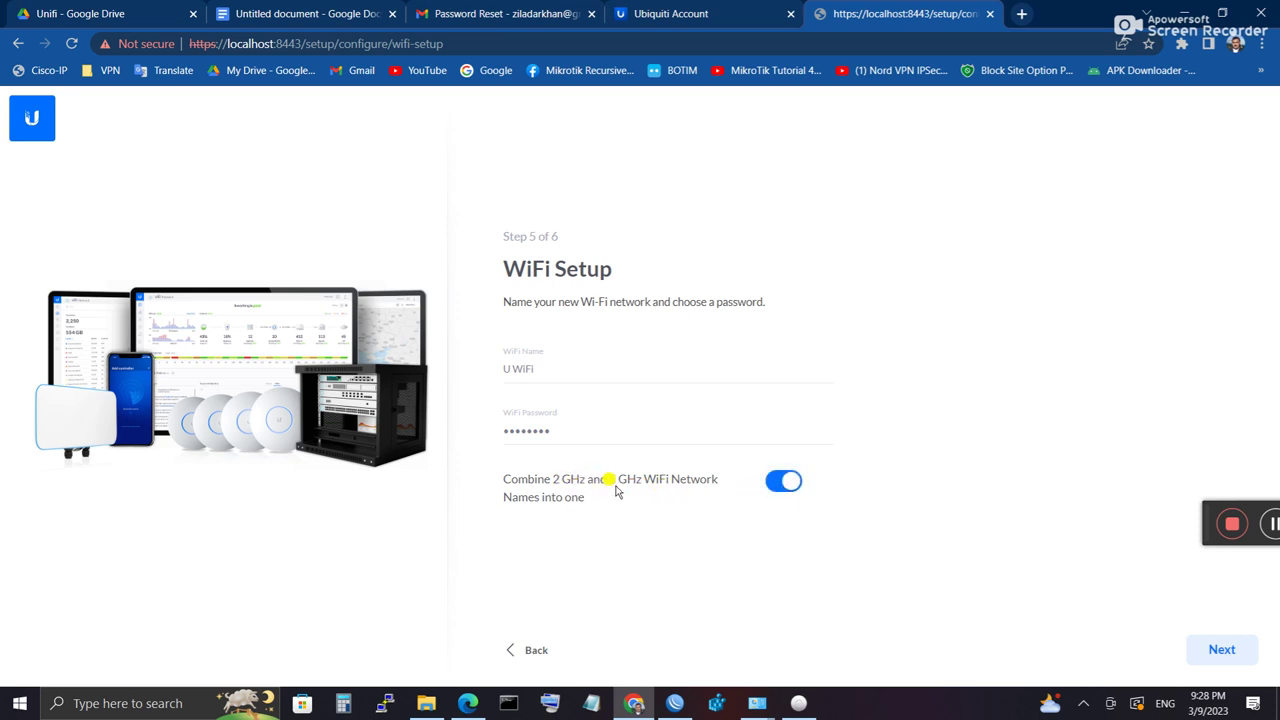
{"action": "left_click_drag", "start_coordinate": [559, 482], "coordinate": [635, 488]}
{"action": "left_click", "coordinate": [1222, 650]}
{"action": "left_click", "coordinate": [1218, 655]}
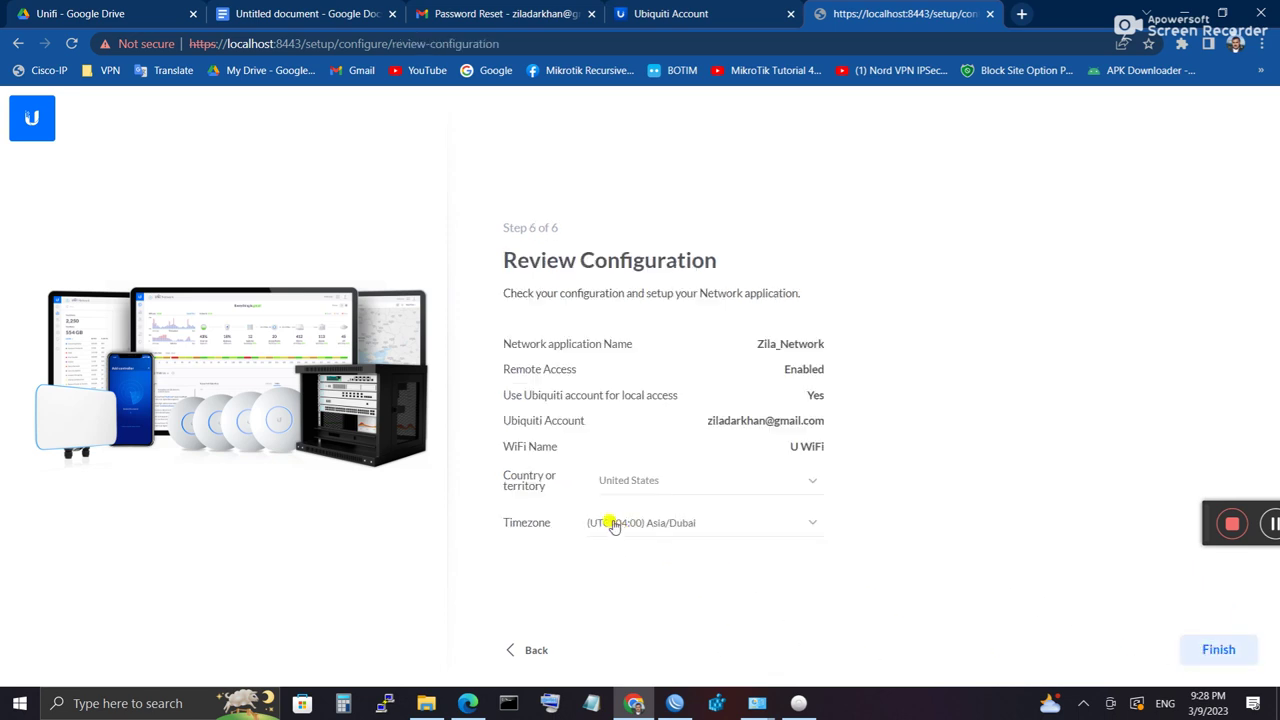
Step: Set the country to United Arab Emirates, finish setup, and show the Windows Wi-Fi network list
{"action": "left_click", "coordinate": [675, 487]}
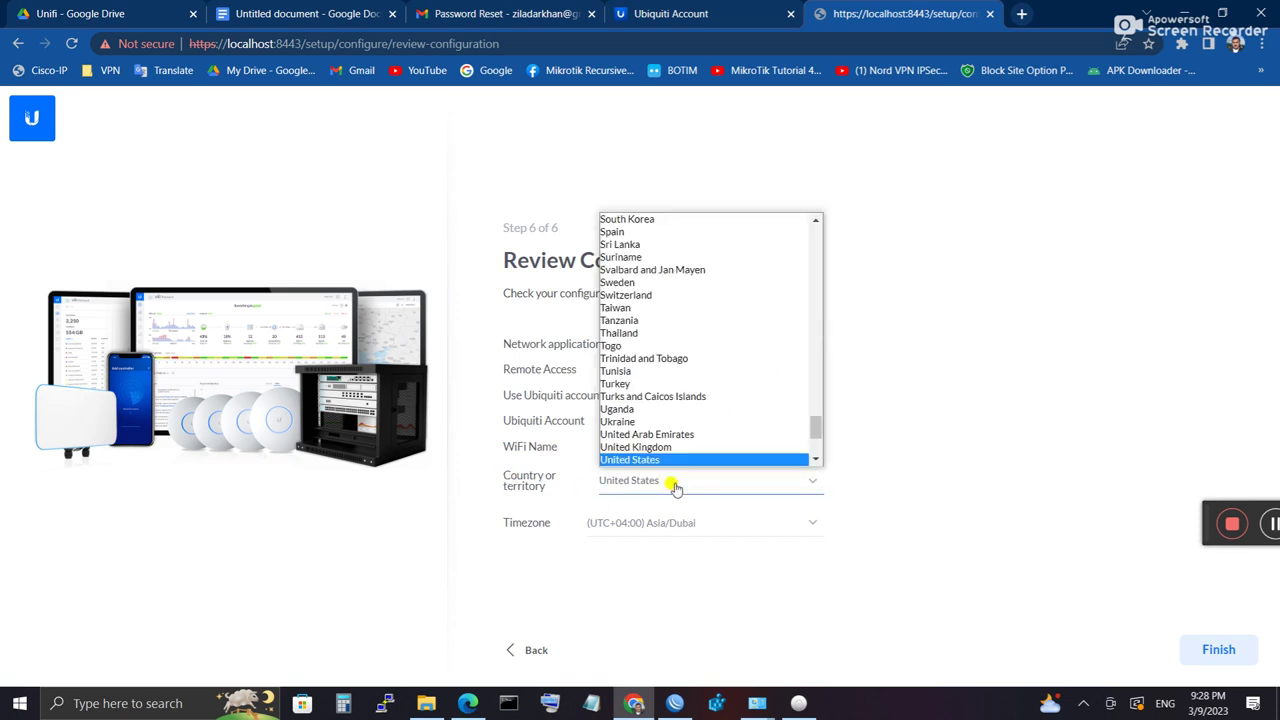
{"action": "left_click", "coordinate": [657, 434]}
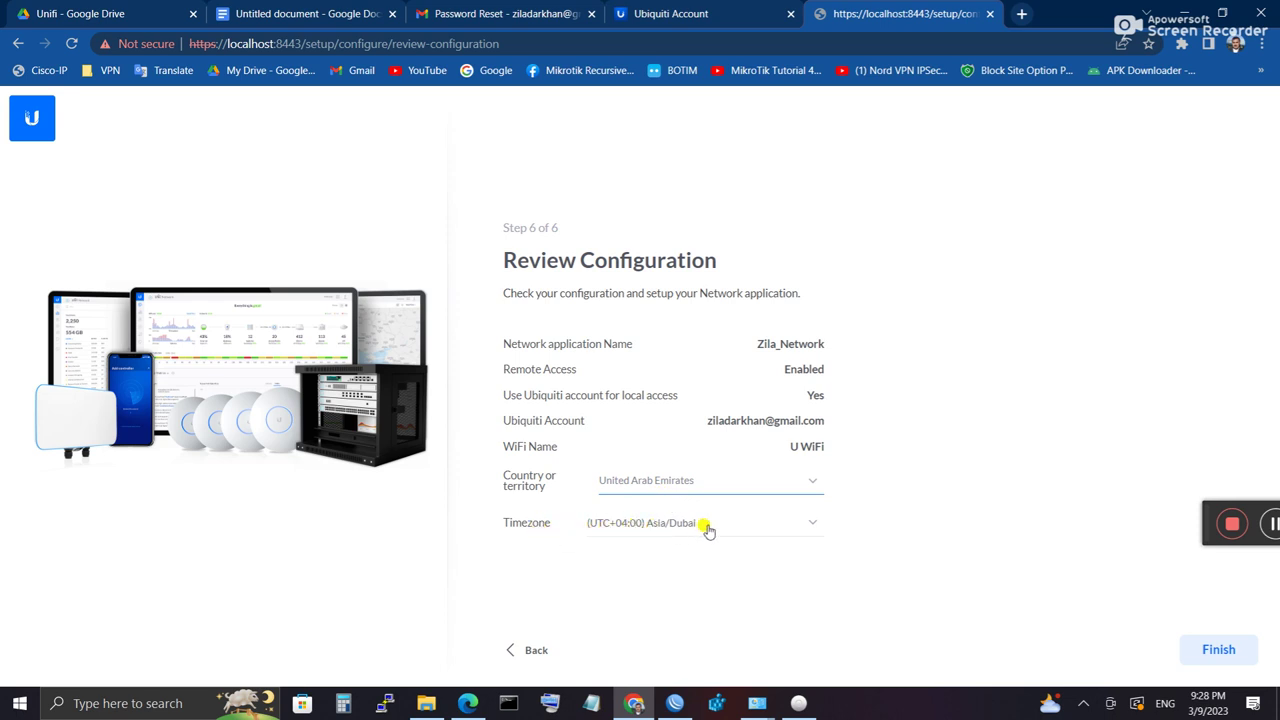
{"action": "left_click", "coordinate": [1217, 652]}
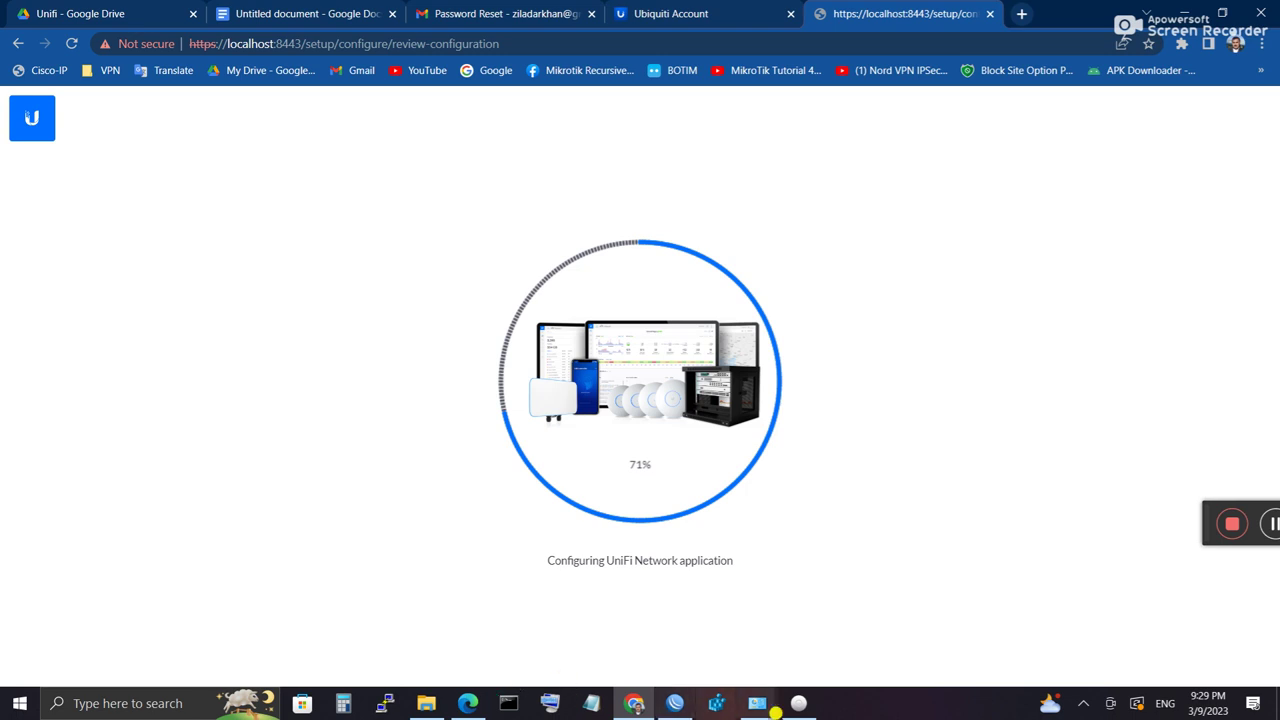
{"action": "left_click", "coordinate": [1083, 703]}
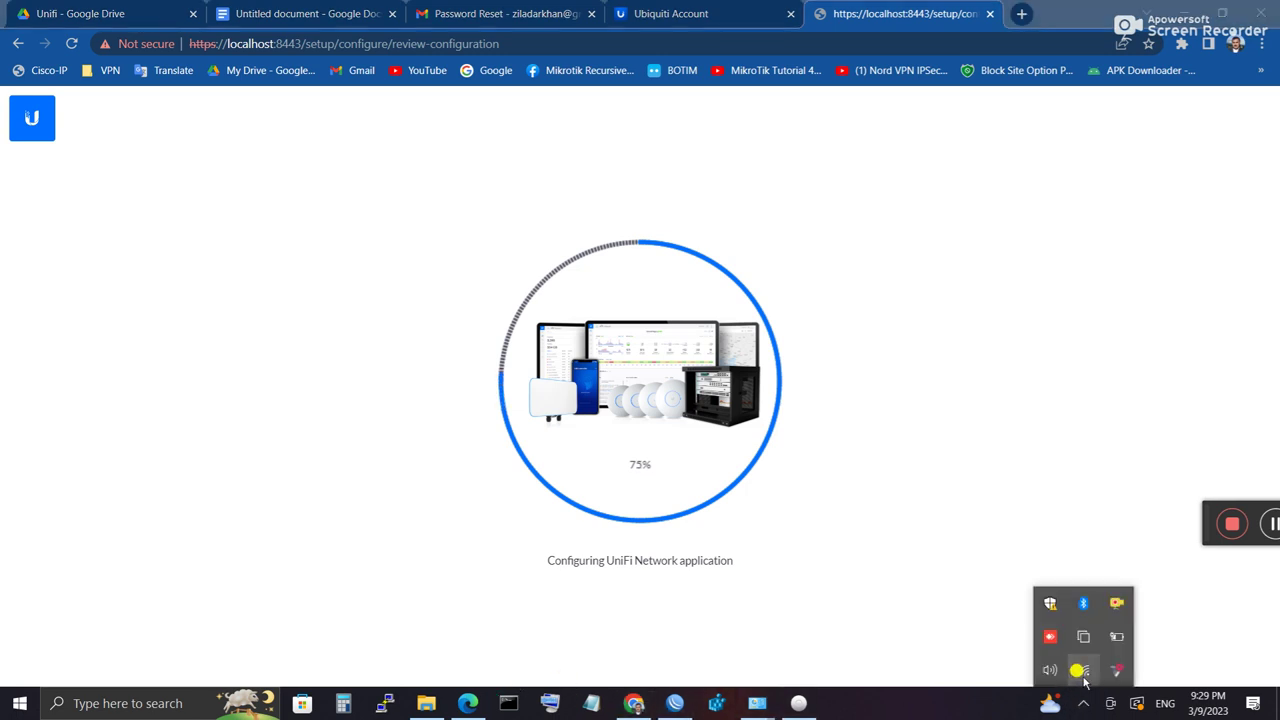
{"action": "left_click", "coordinate": [1083, 676]}
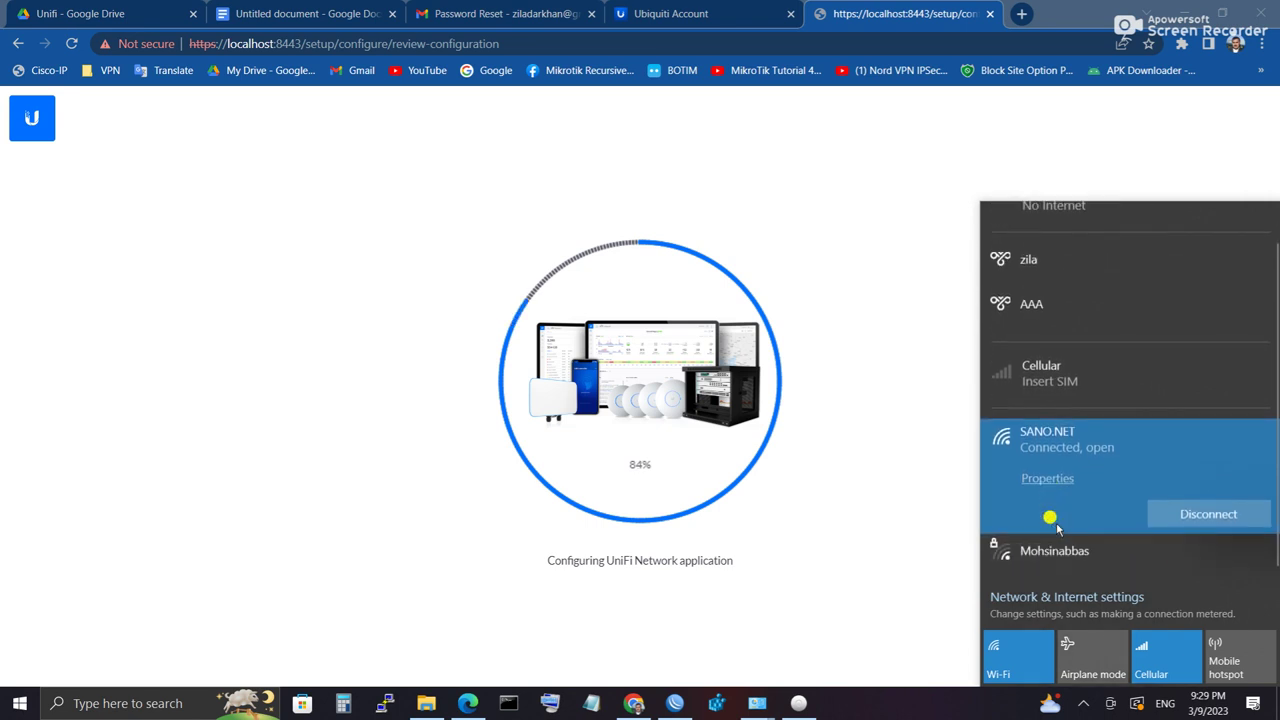
Step: Close the Wi-Fi list and view the UAP-AC-M-Pro in UniFi Devices, showing Adoption Failed
{"action": "left_click", "coordinate": [907, 563]}
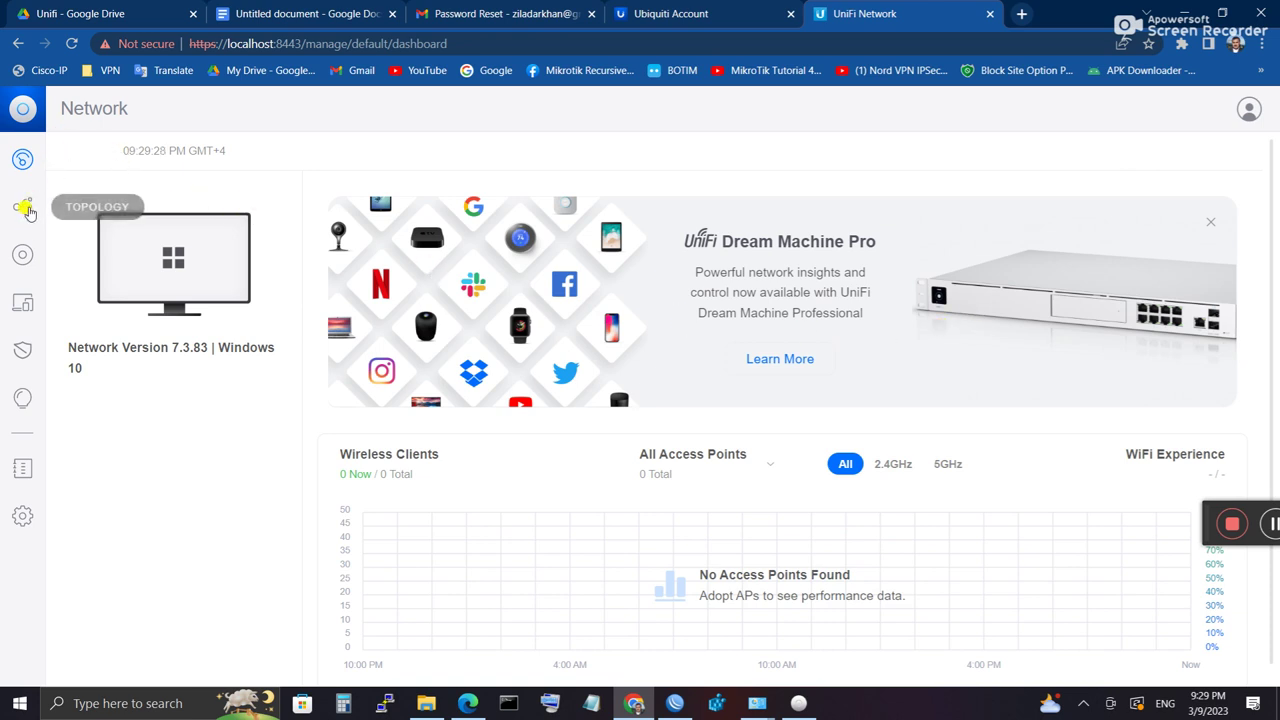
{"action": "left_click", "coordinate": [23, 209]}
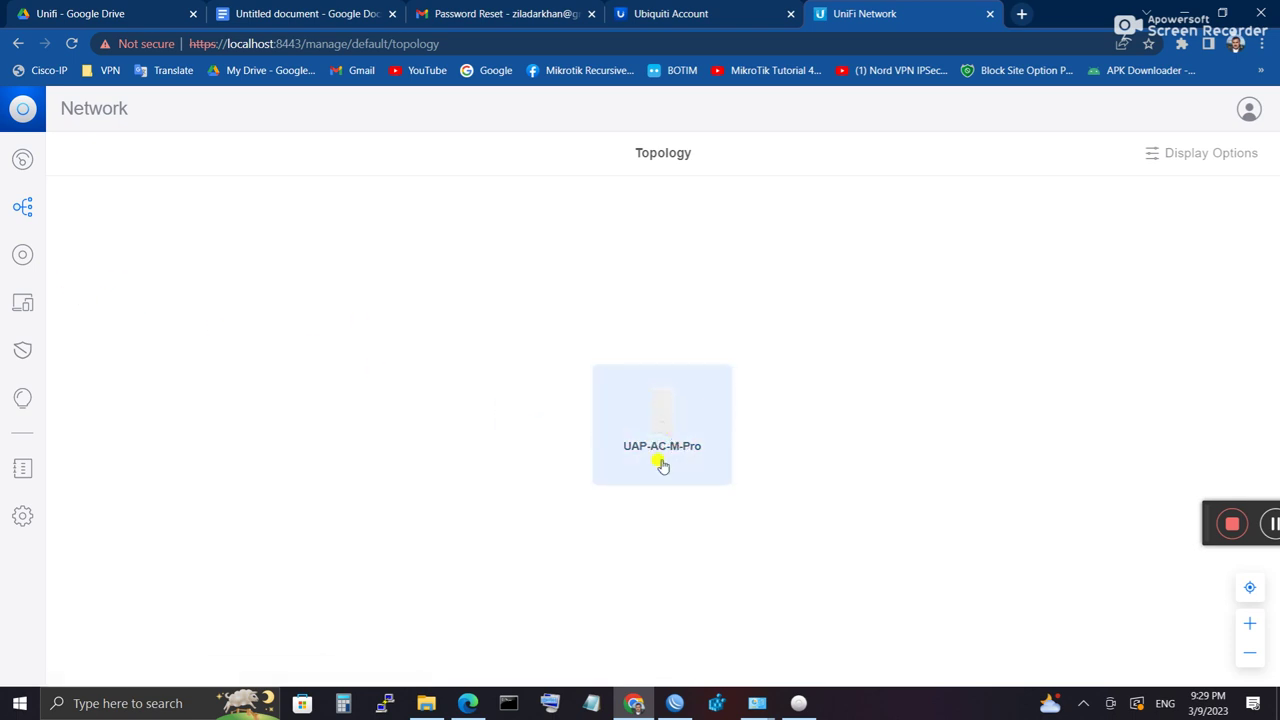
{"action": "left_click", "coordinate": [24, 259]}
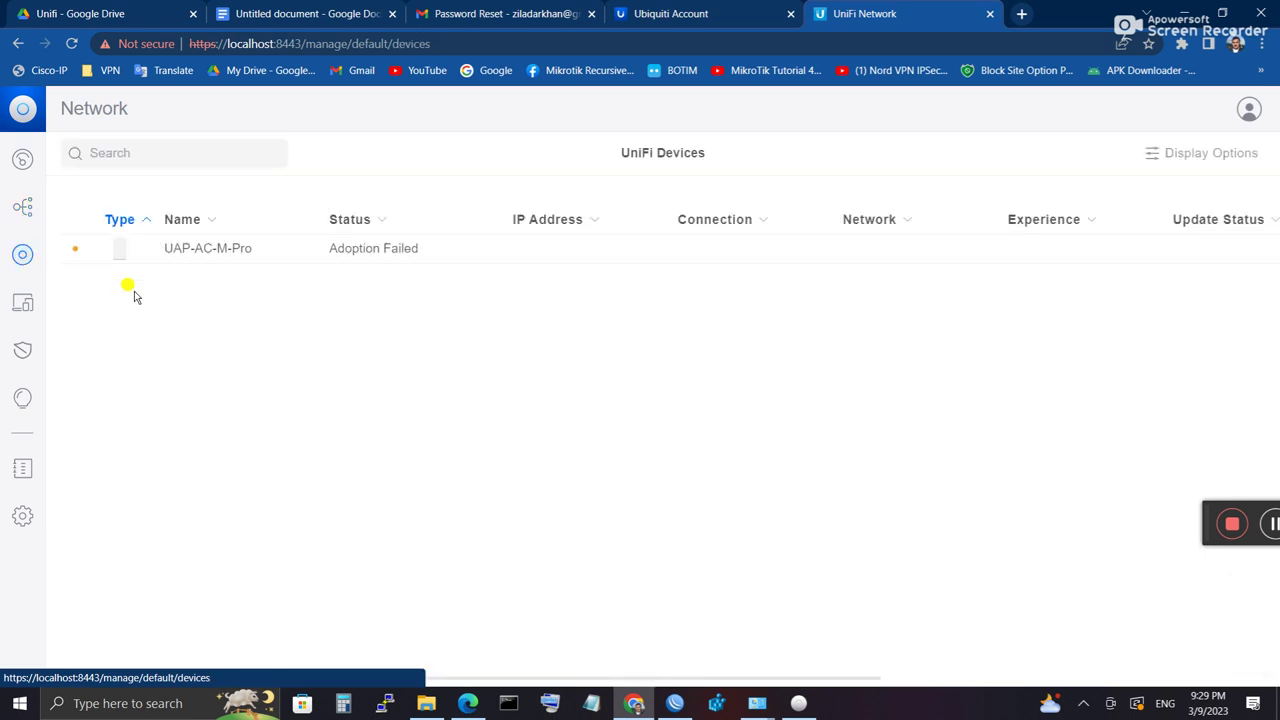
{"action": "left_click", "coordinate": [365, 255]}
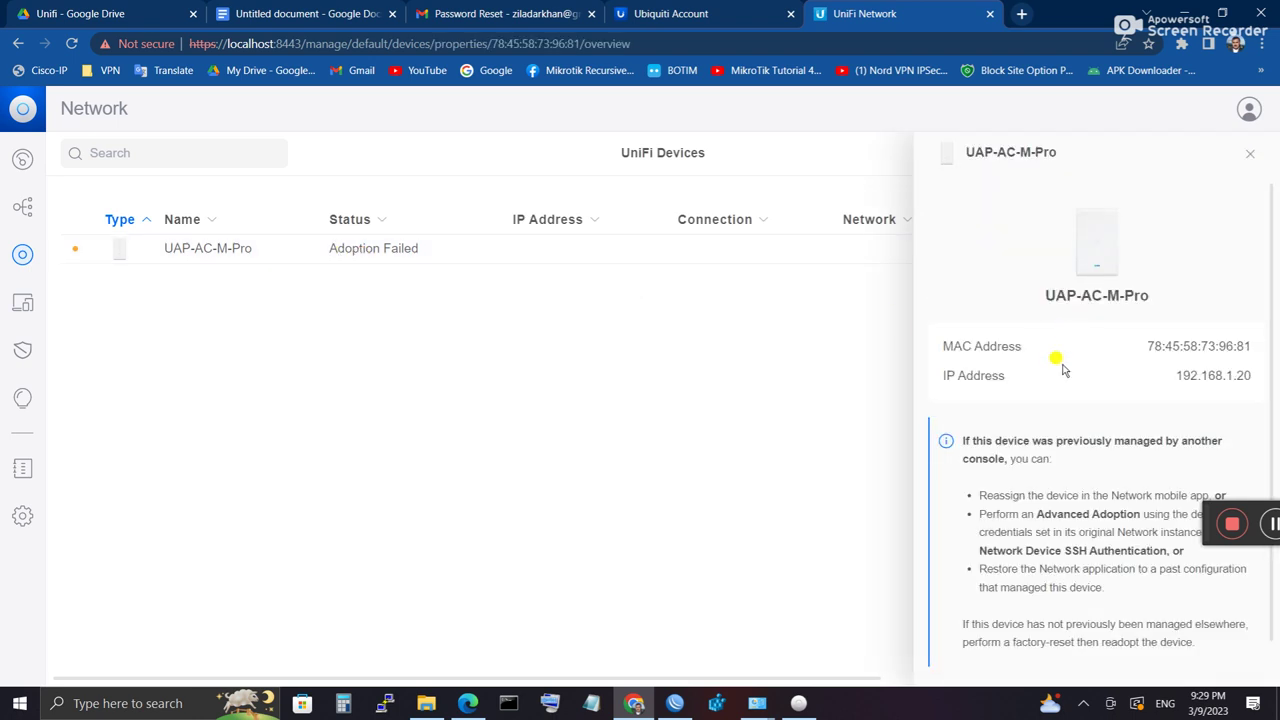
{"action": "scroll", "coordinate": [1062, 372], "scroll_direction": "down", "scroll_amount": 1}
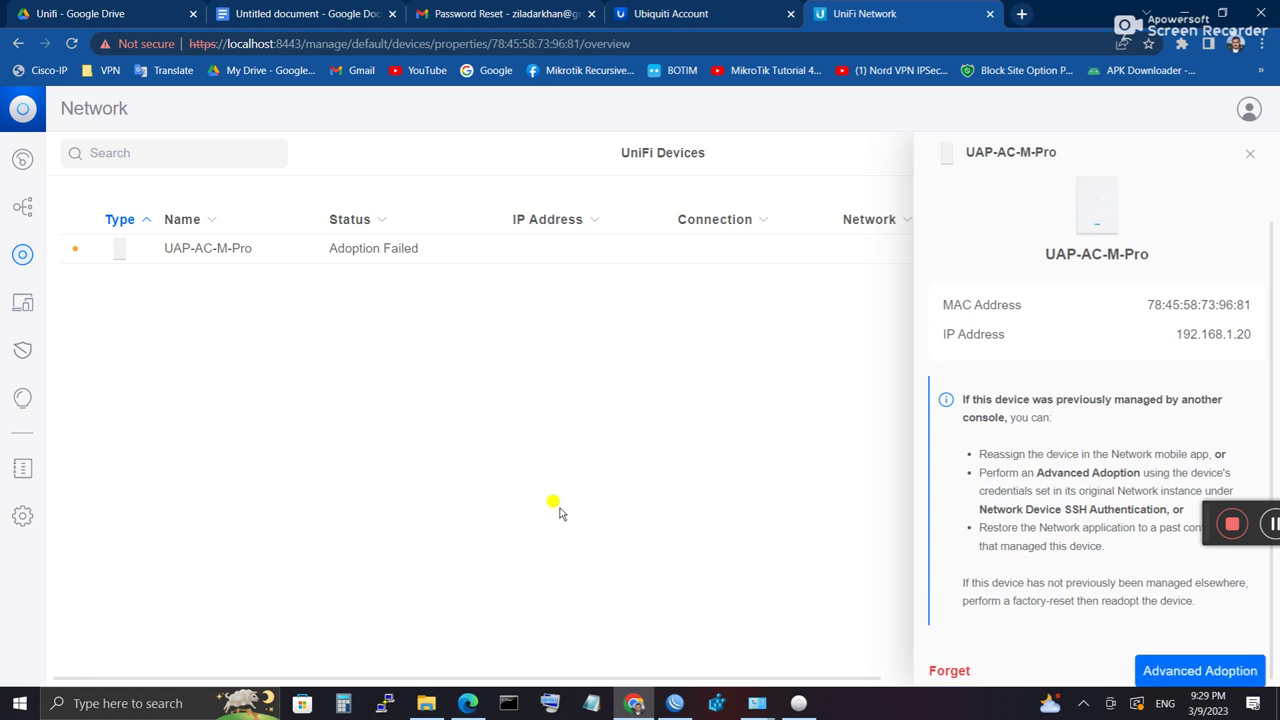
{"action": "left_click", "coordinate": [1250, 153]}
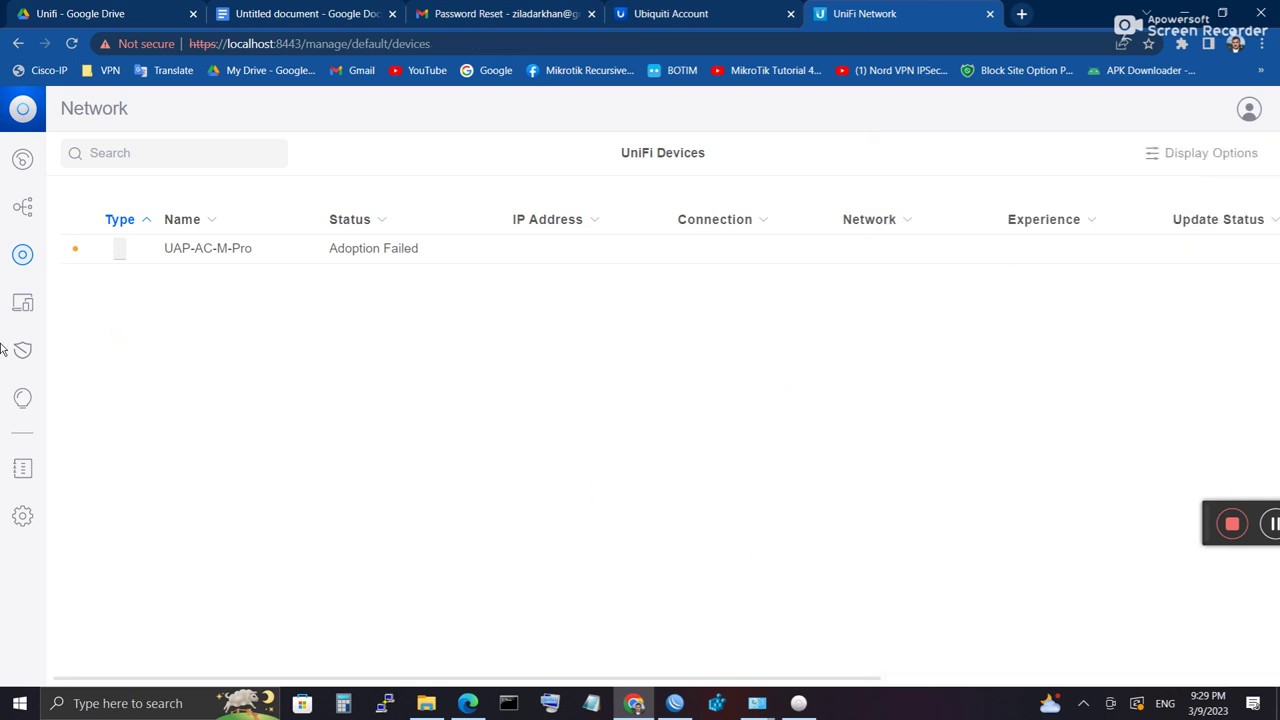
{"action": "left_click", "coordinate": [22, 305]}
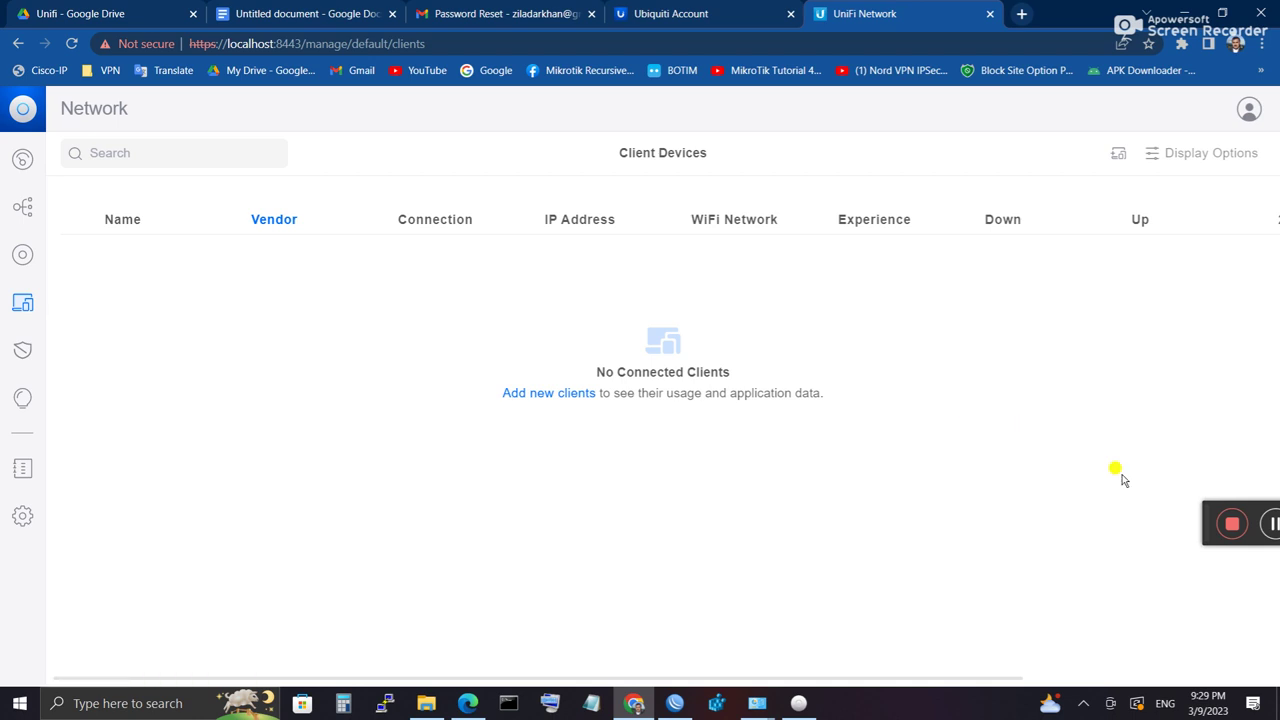
{"action": "left_click", "coordinate": [1264, 528]}
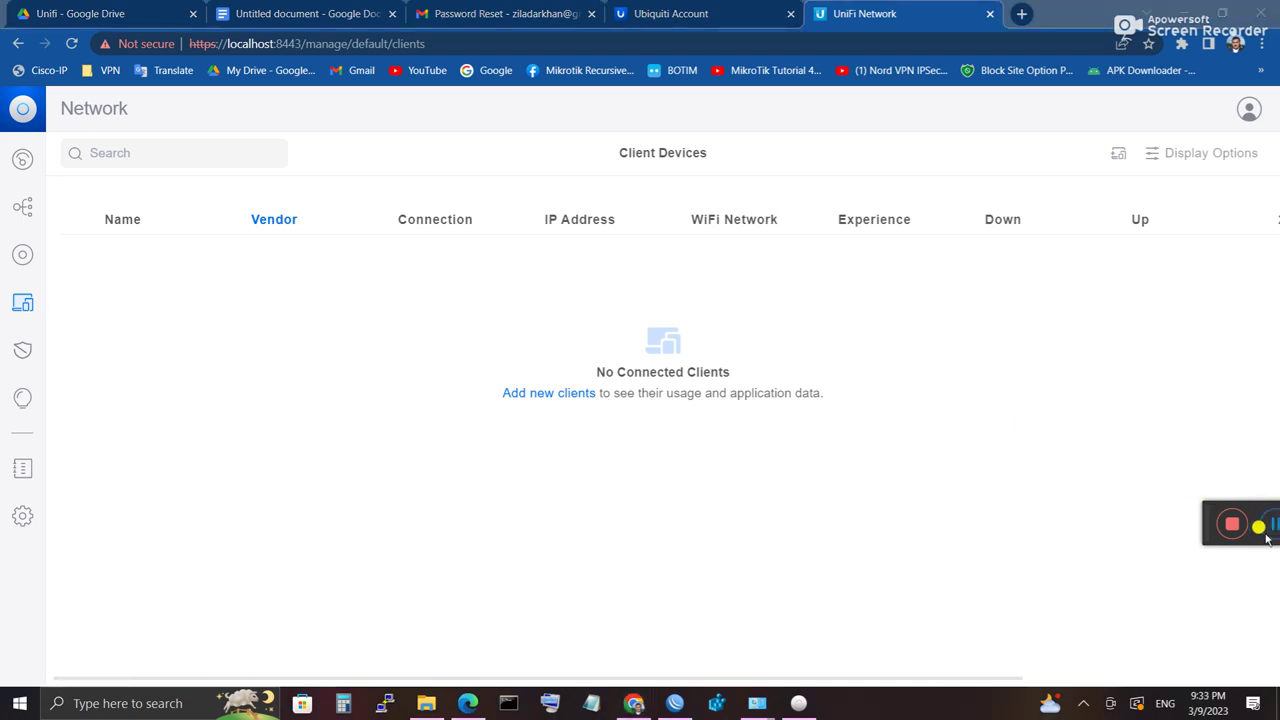
{"action": "left_click", "coordinate": [534, 571]}
{"action": "left_click", "coordinate": [23, 350]}
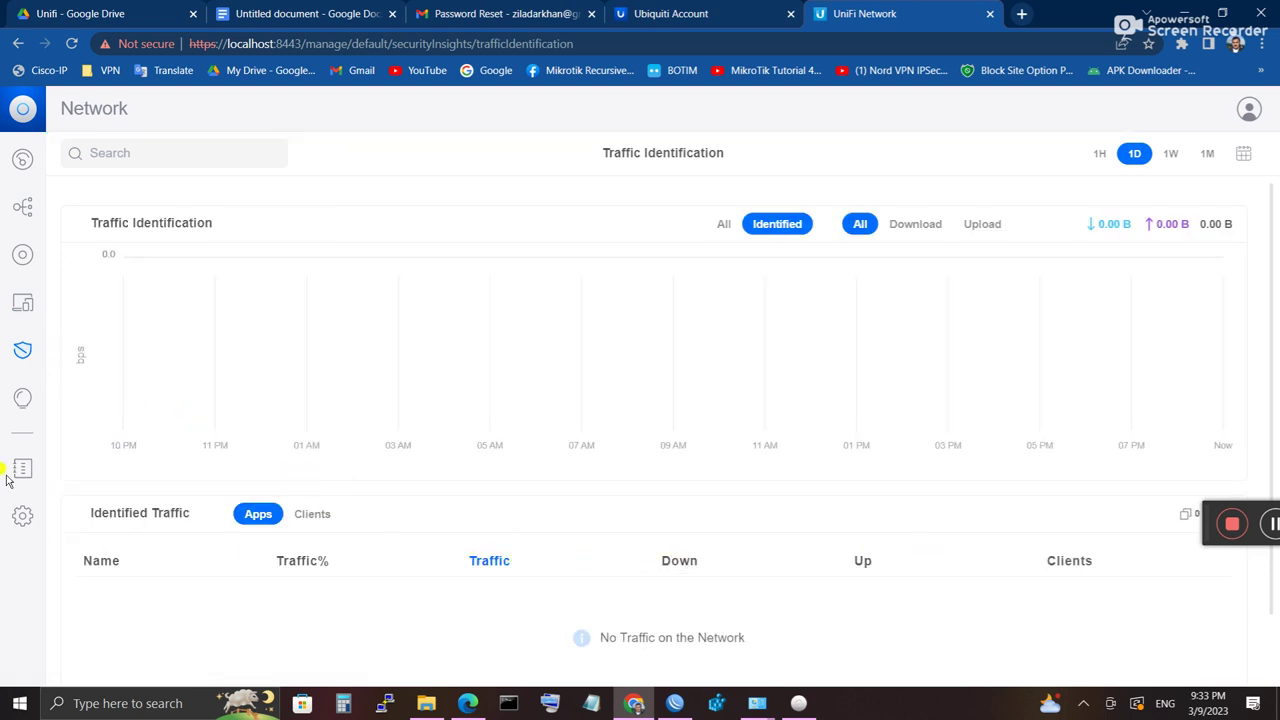
{"action": "left_click", "coordinate": [23, 398]}
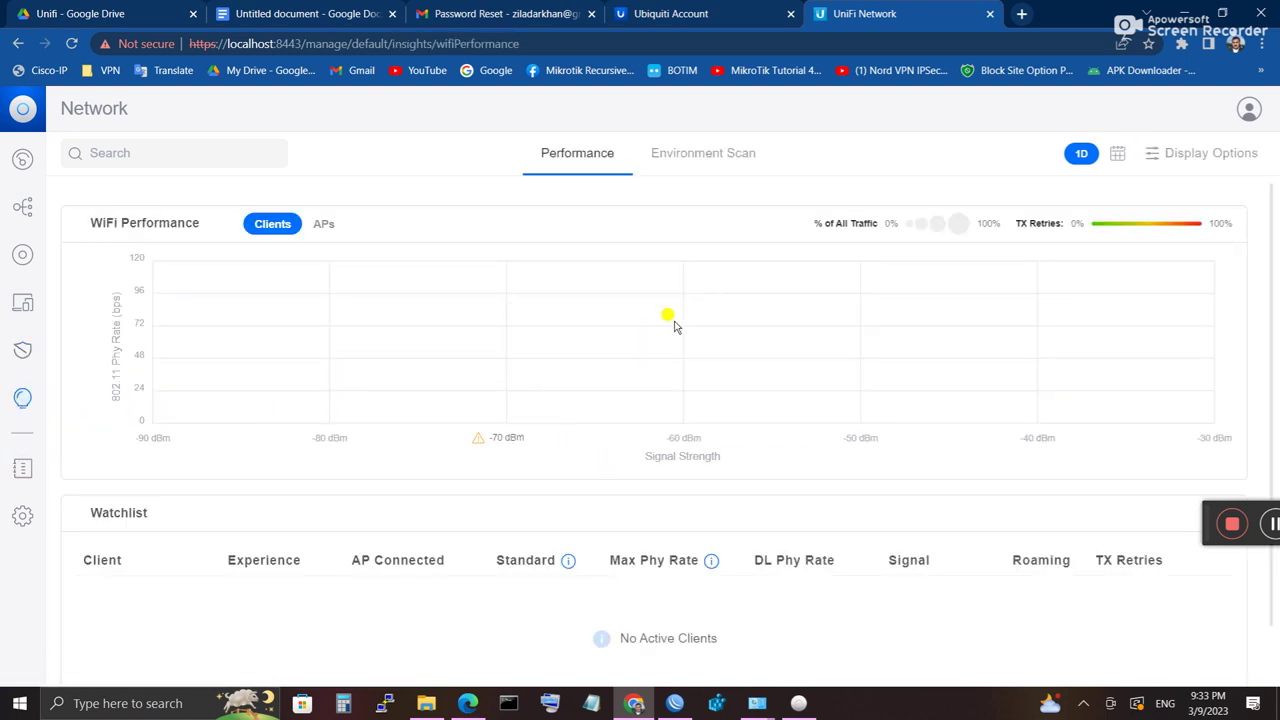
{"action": "left_click", "coordinate": [21, 474]}
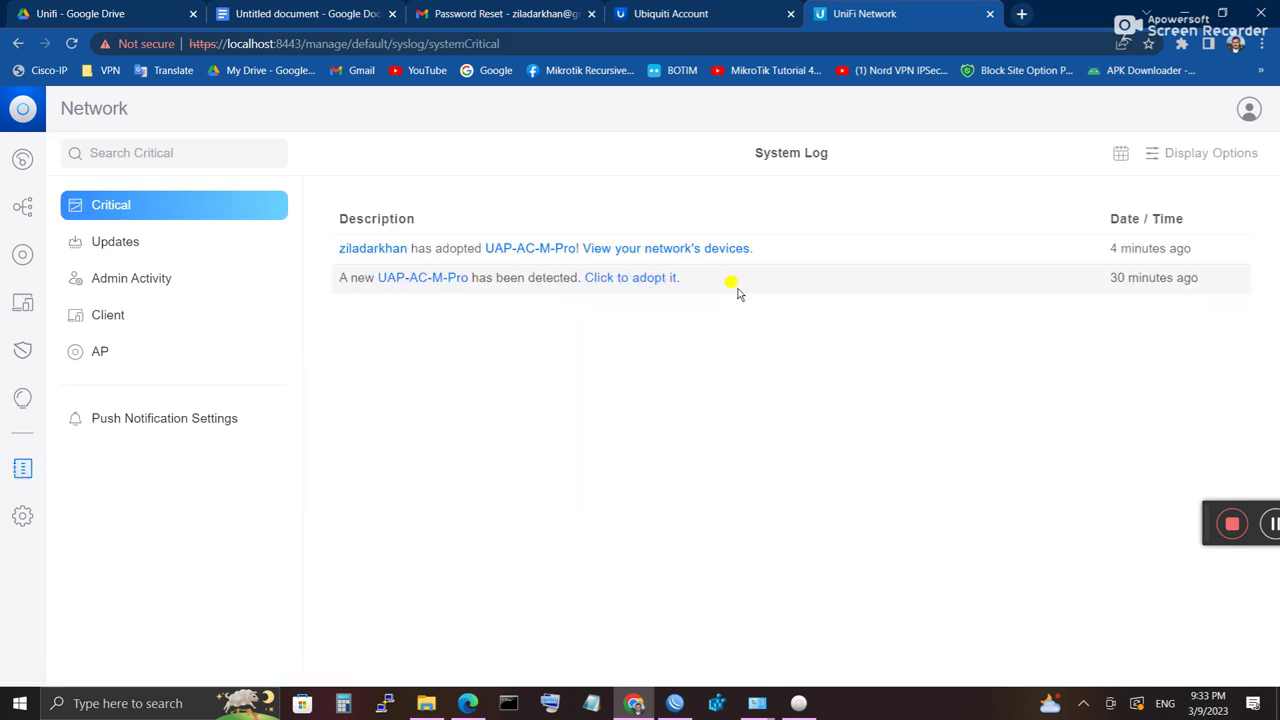
{"action": "left_click", "coordinate": [600, 285]}
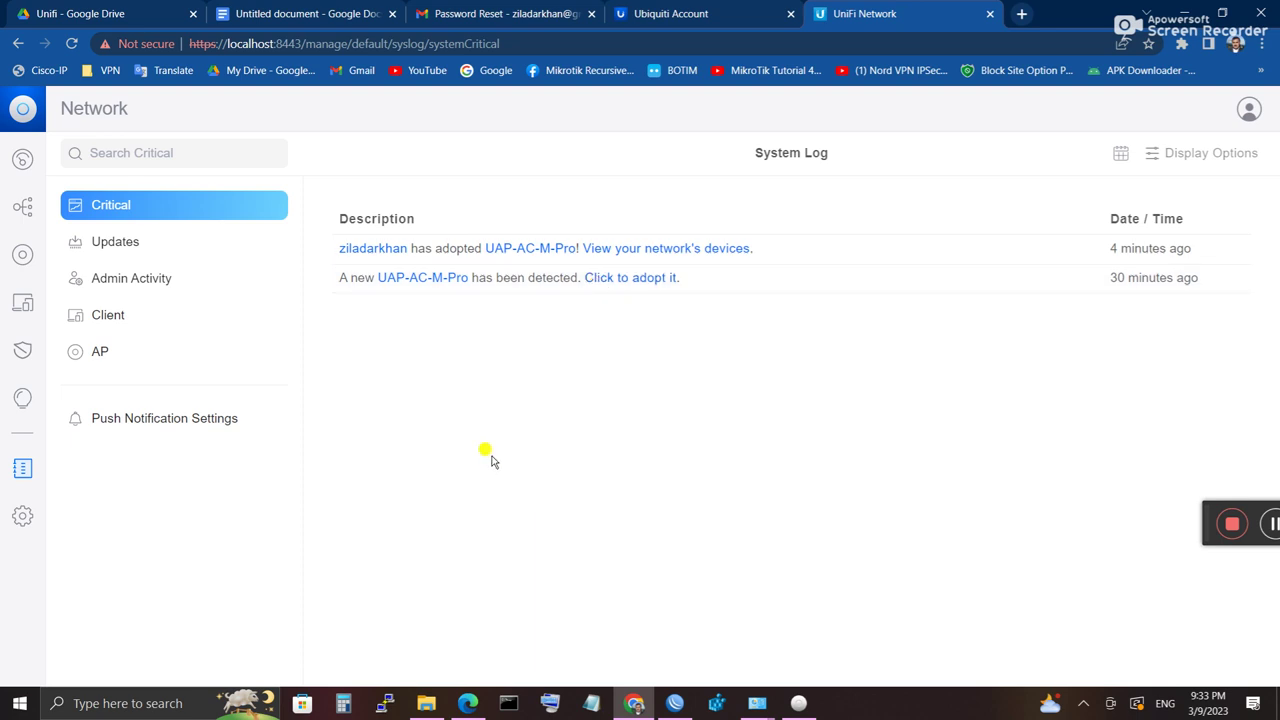
{"action": "left_click", "coordinate": [23, 256]}
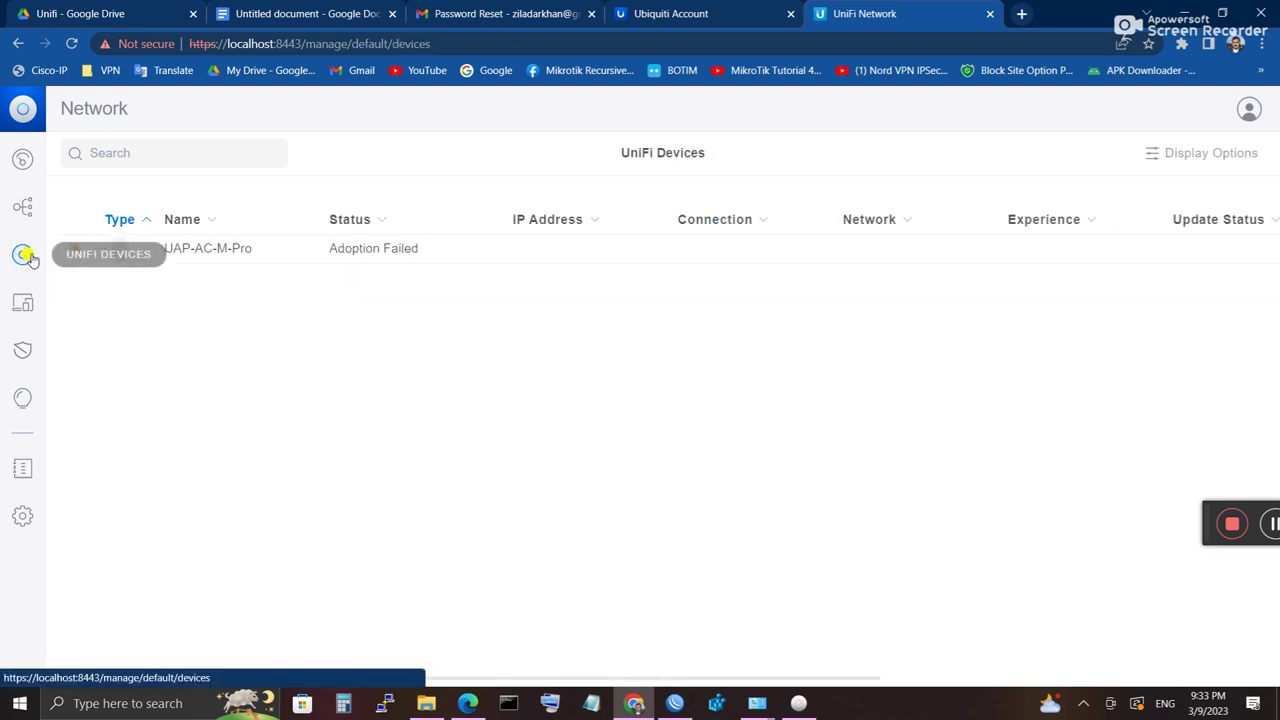
Step: Open the UAP-AC-M-Pro adoption details and bring up the Advanced Adoption credentials form
{"action": "left_click", "coordinate": [285, 257]}
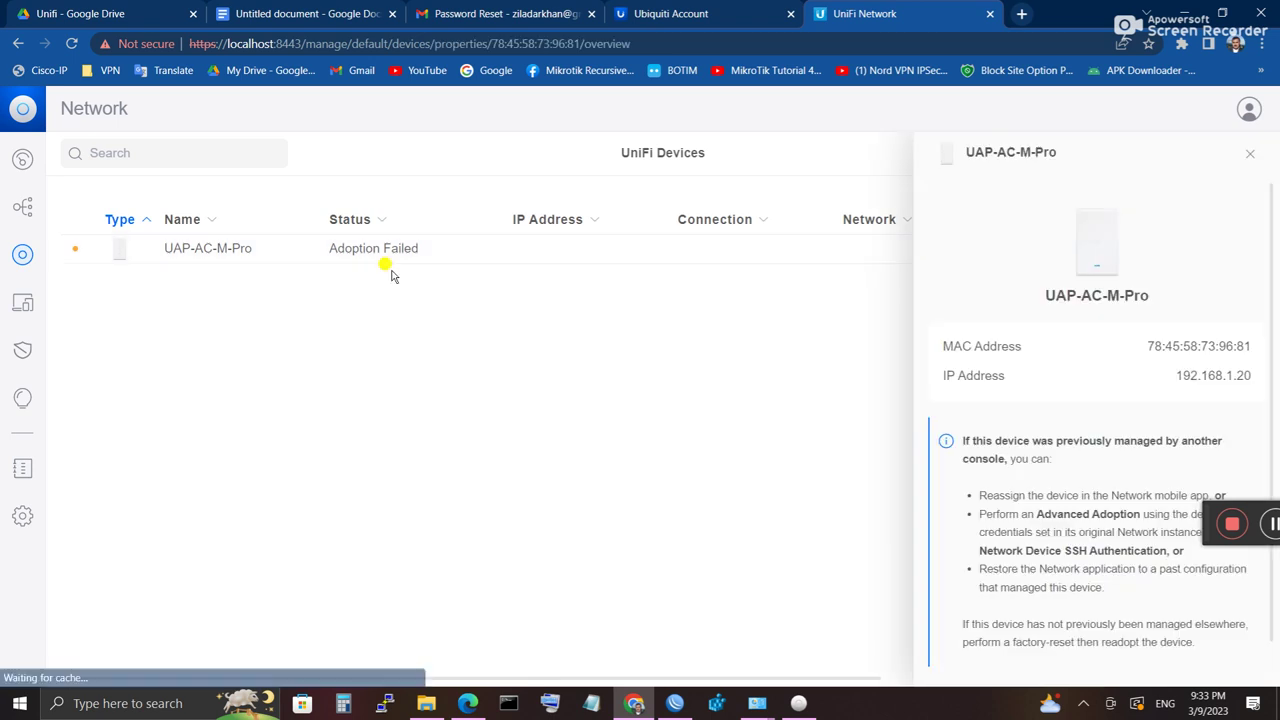
{"action": "scroll", "coordinate": [1130, 462], "scroll_direction": "down", "scroll_amount": 1}
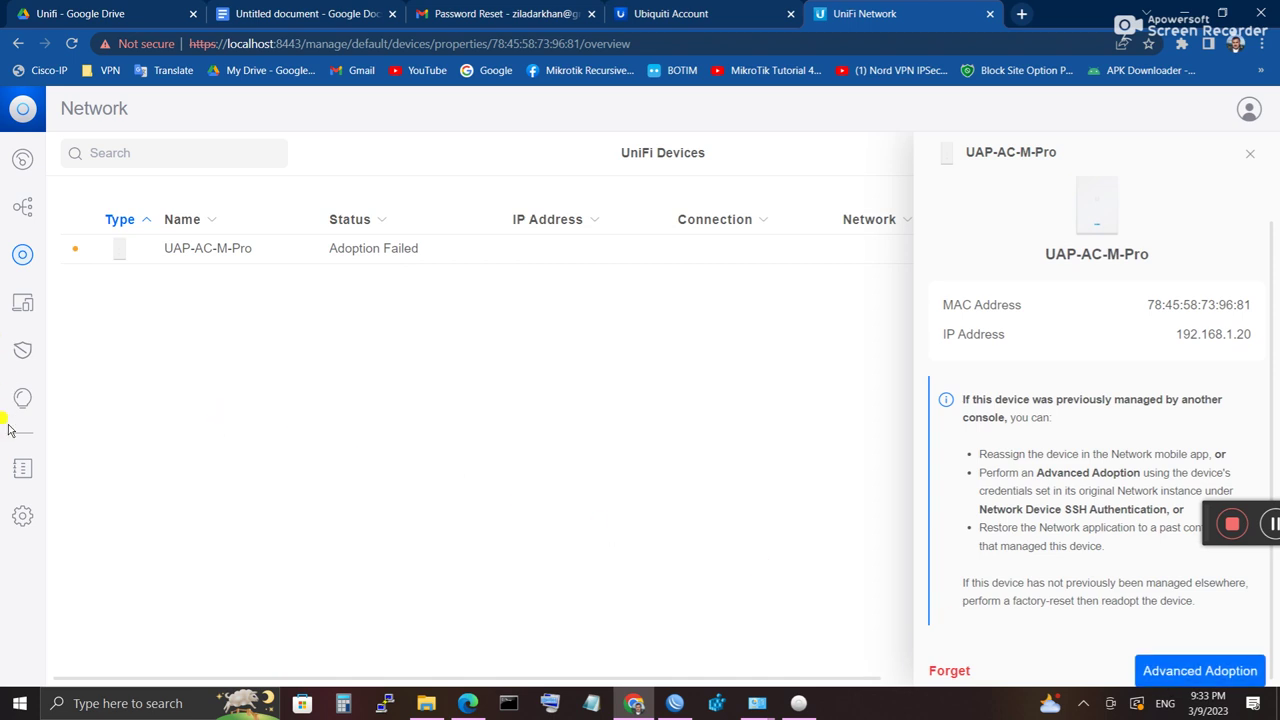
{"action": "left_click", "coordinate": [28, 470]}
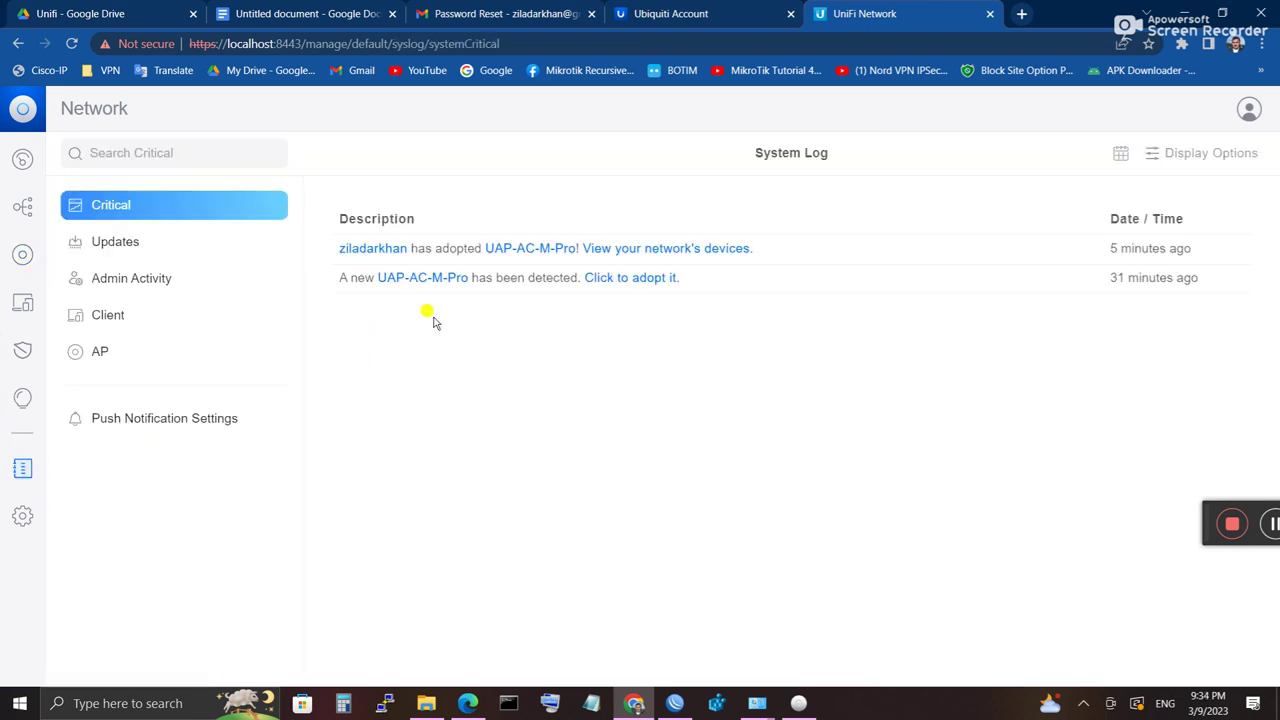
{"action": "left_click", "coordinate": [613, 286]}
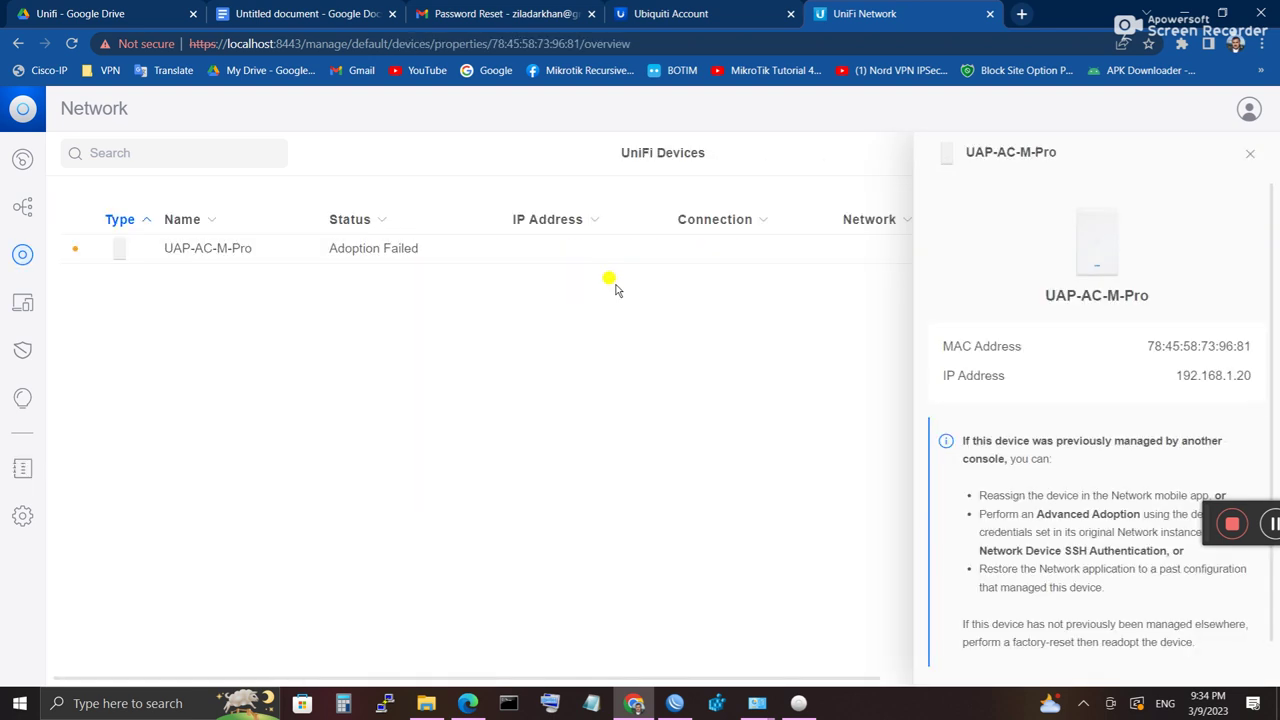
{"action": "scroll", "coordinate": [957, 503], "scroll_direction": "down", "scroll_amount": 2}
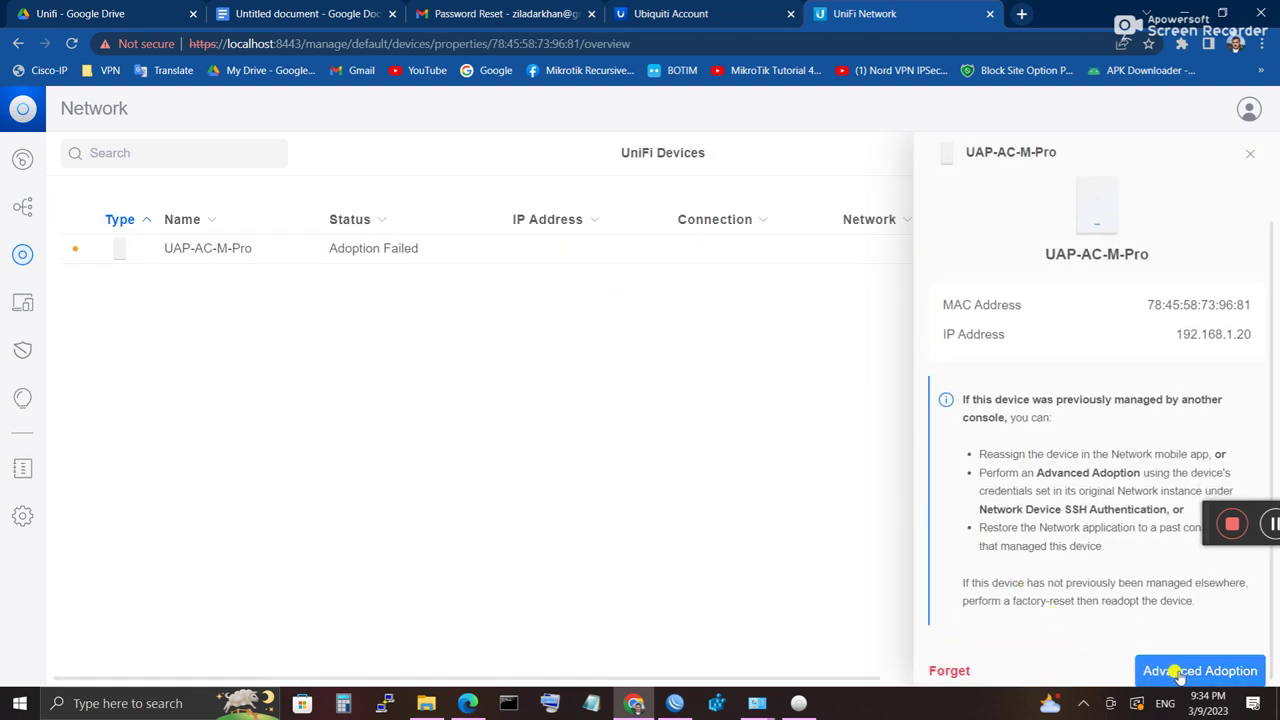
{"action": "left_click", "coordinate": [1181, 672]}
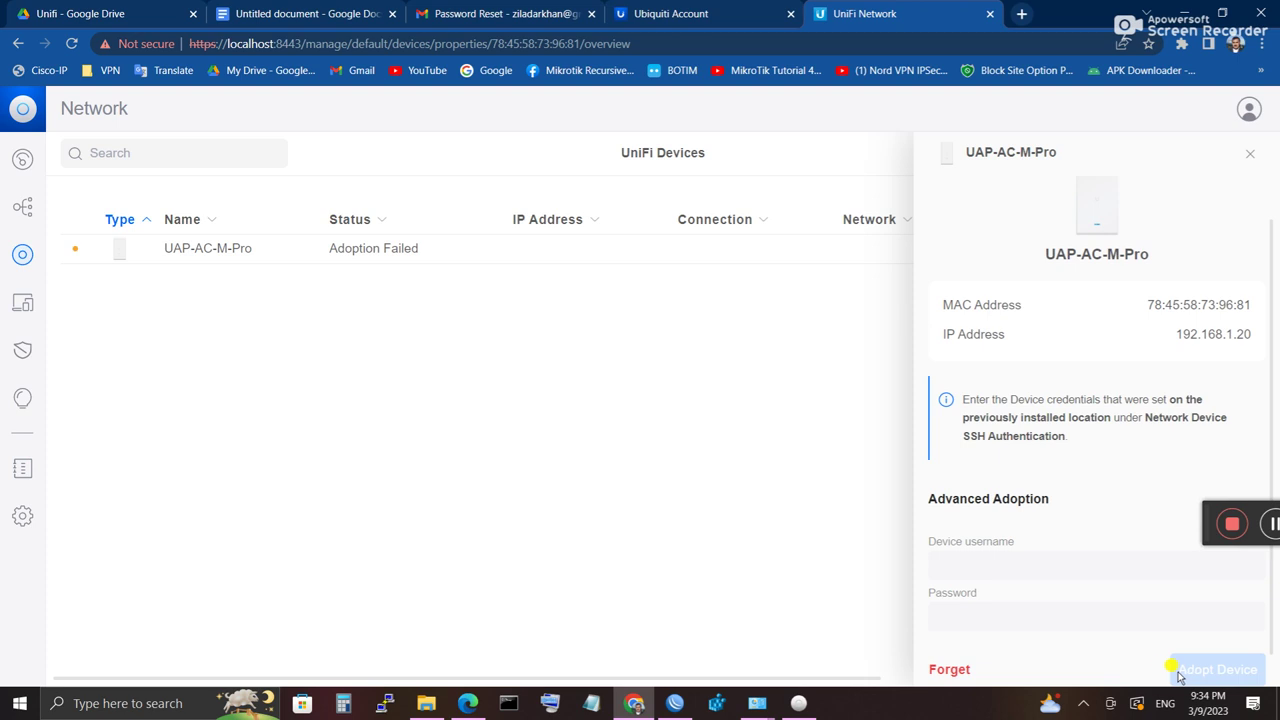
Step: Enter the device username and password, press Adopt Device, then return to the username field
{"action": "left_click", "coordinate": [988, 566]}
{"action": "scroll", "coordinate": [988, 566], "scroll_direction": "down", "scroll_amount": 1}
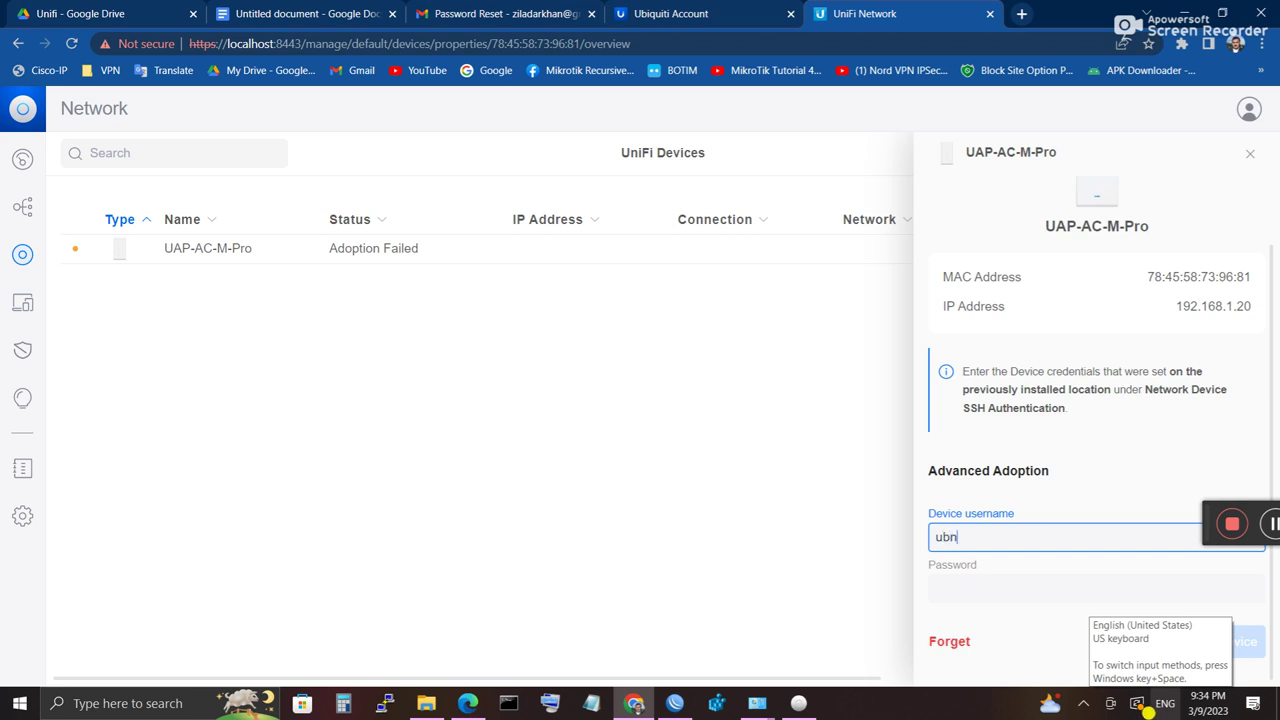
{"action": "left_click", "coordinate": [958, 588]}
{"action": "type", "text": "u"}
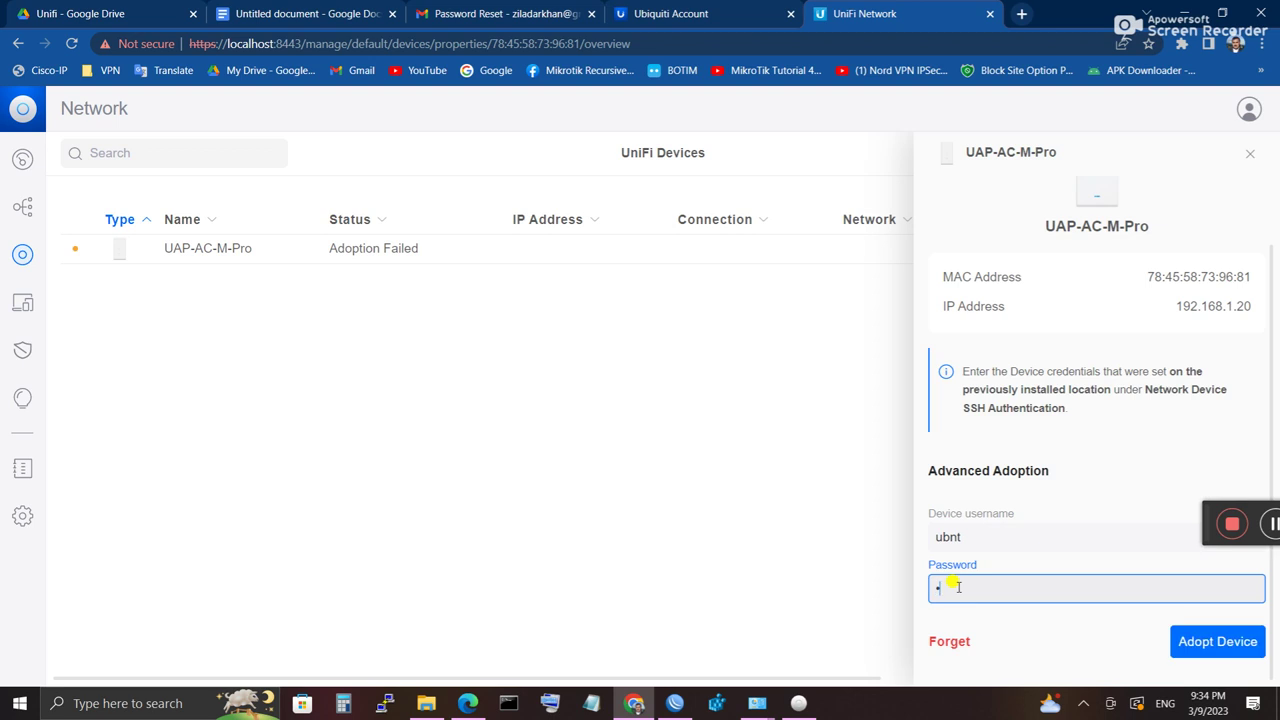
{"action": "left_click", "coordinate": [1182, 641]}
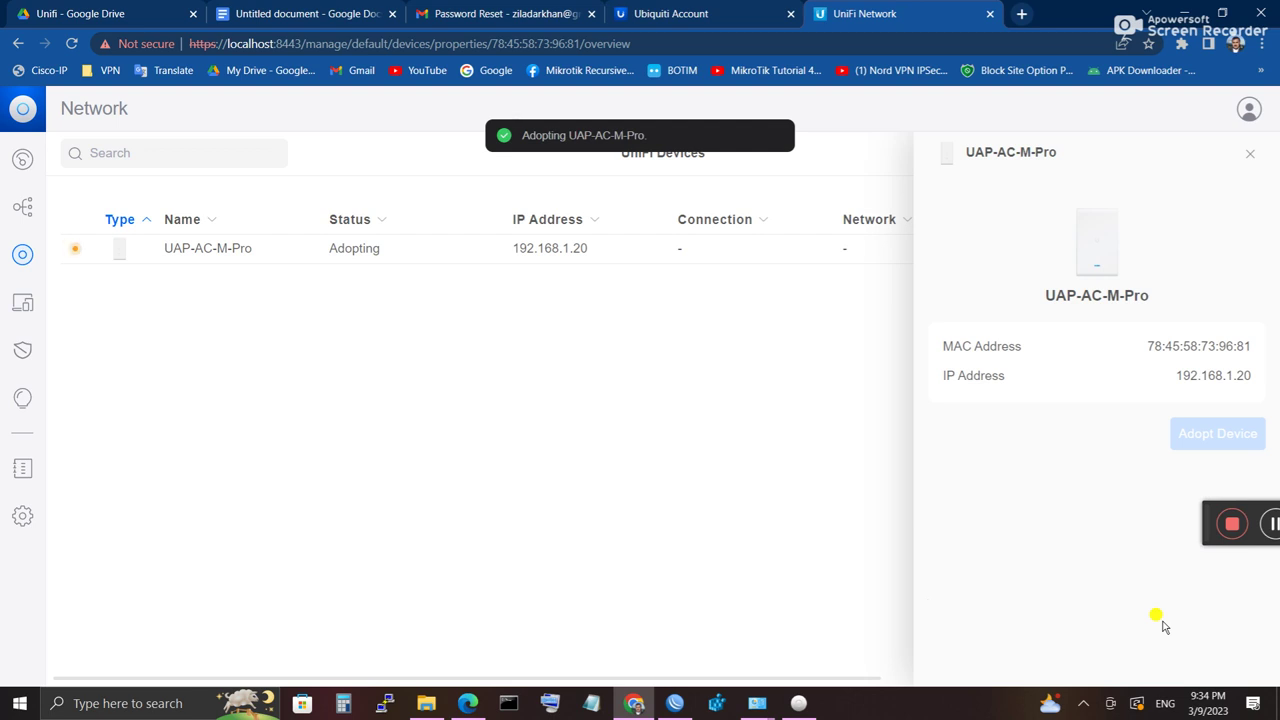
{"action": "scroll", "coordinate": [1068, 609], "scroll_direction": "down", "scroll_amount": 1}
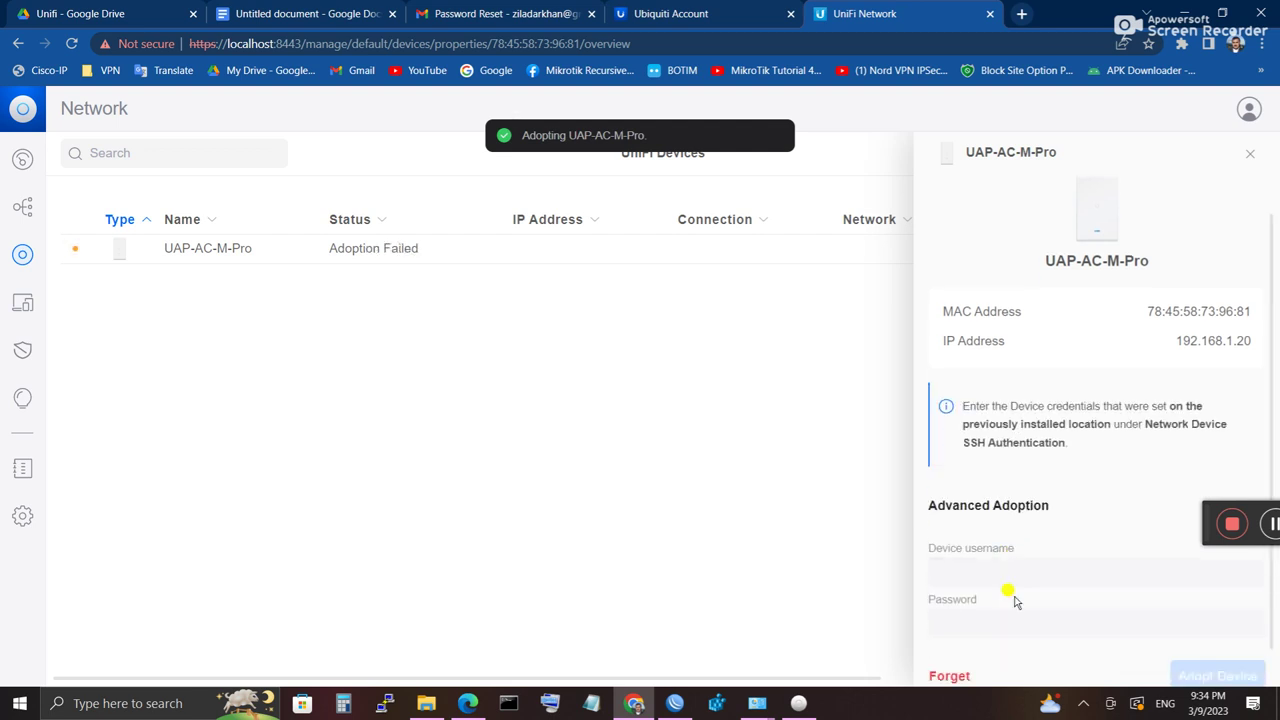
{"action": "left_click", "coordinate": [969, 537]}
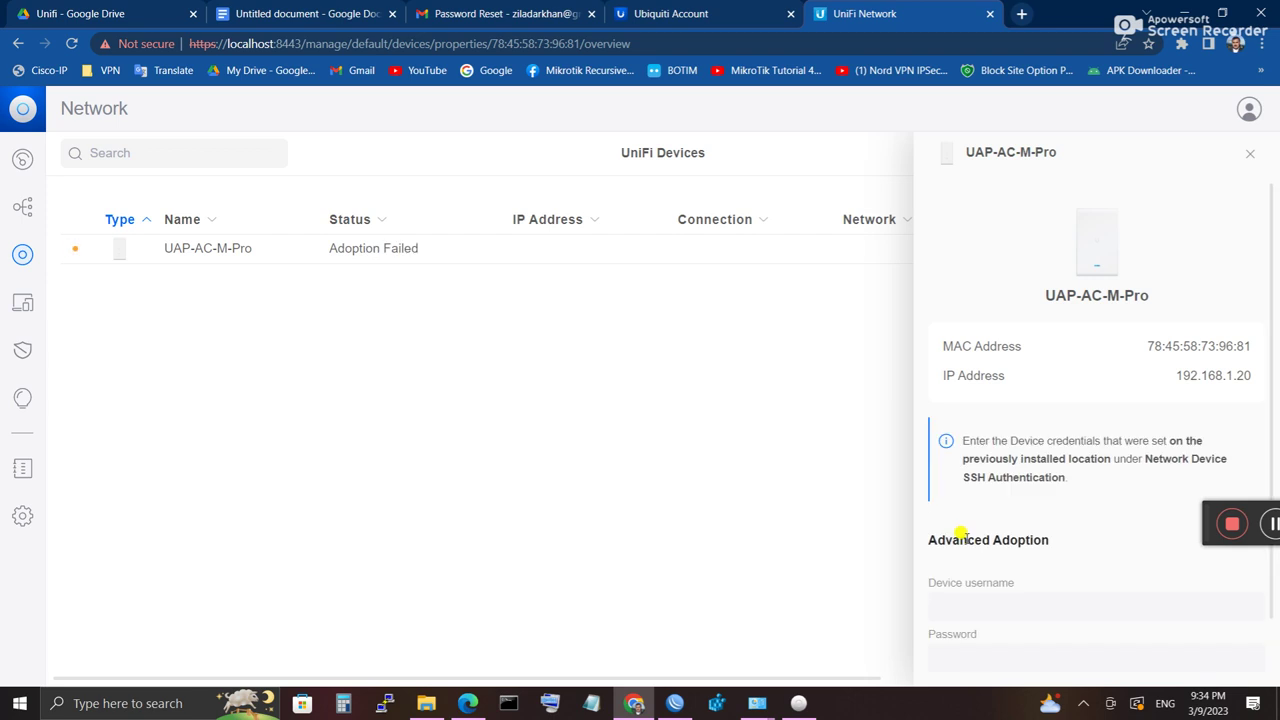
{"action": "scroll", "coordinate": [957, 537], "scroll_direction": "down", "scroll_amount": 1}
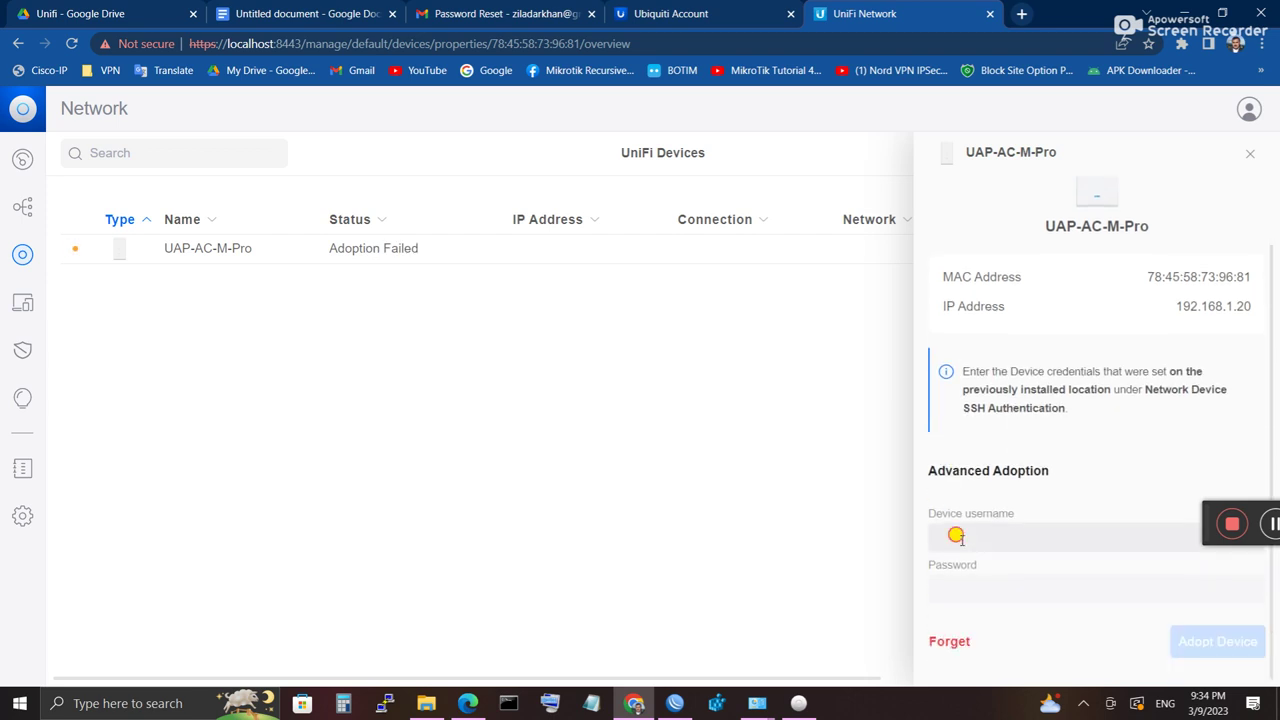
{"action": "left_click", "coordinate": [957, 537]}
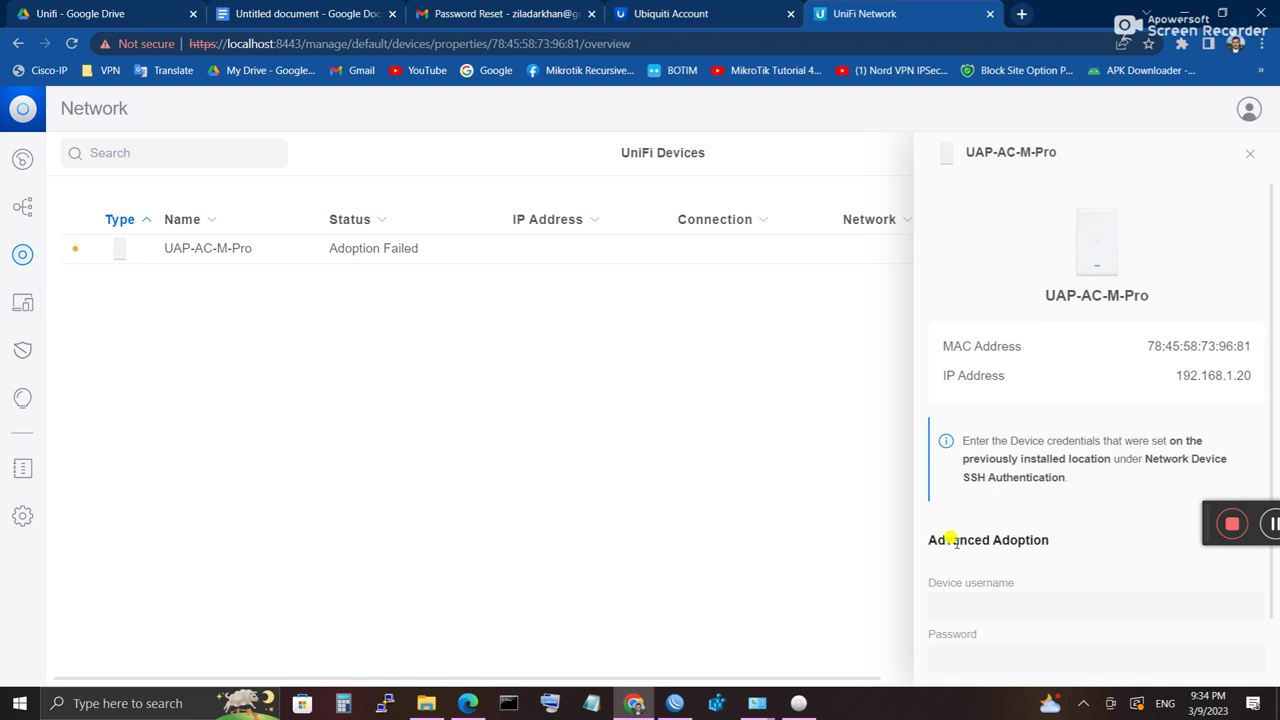
{"action": "scroll", "coordinate": [955, 542], "scroll_direction": "down", "scroll_amount": 1}
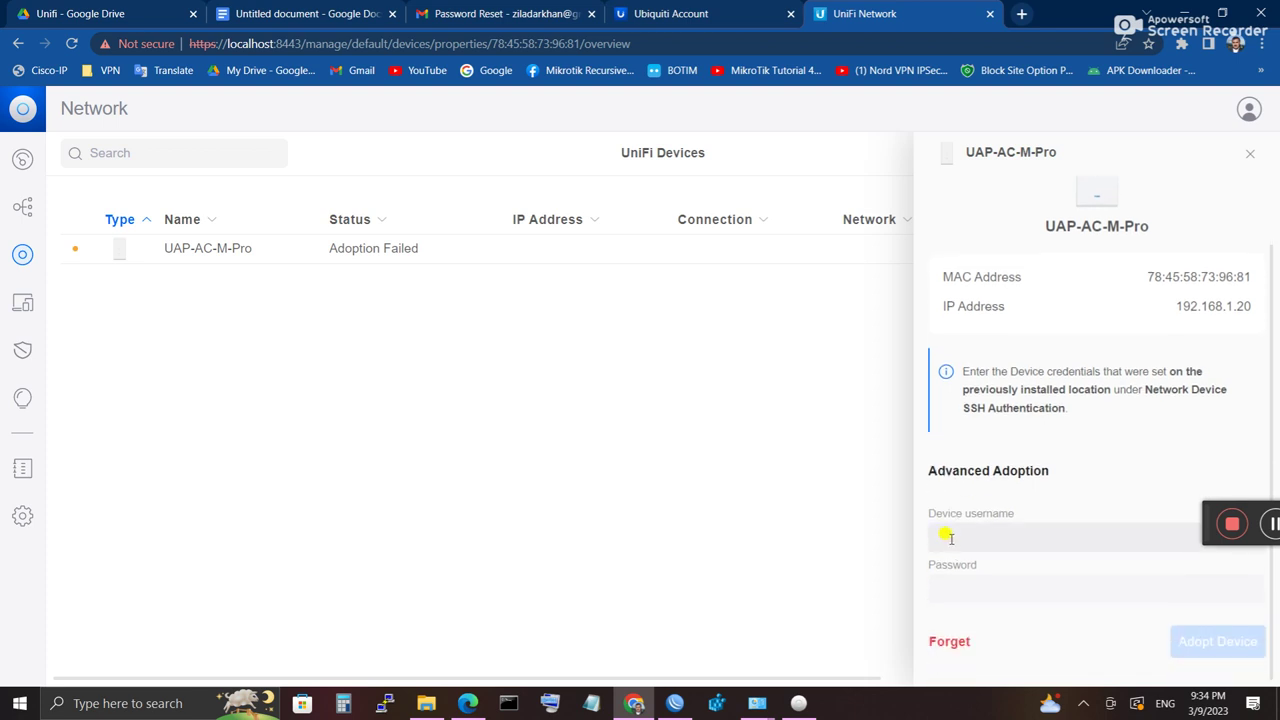
Step: Autofill the saved login into the device credentials and retry adopting the UAP-AC-M-Pro
{"action": "left_click", "coordinate": [949, 538]}
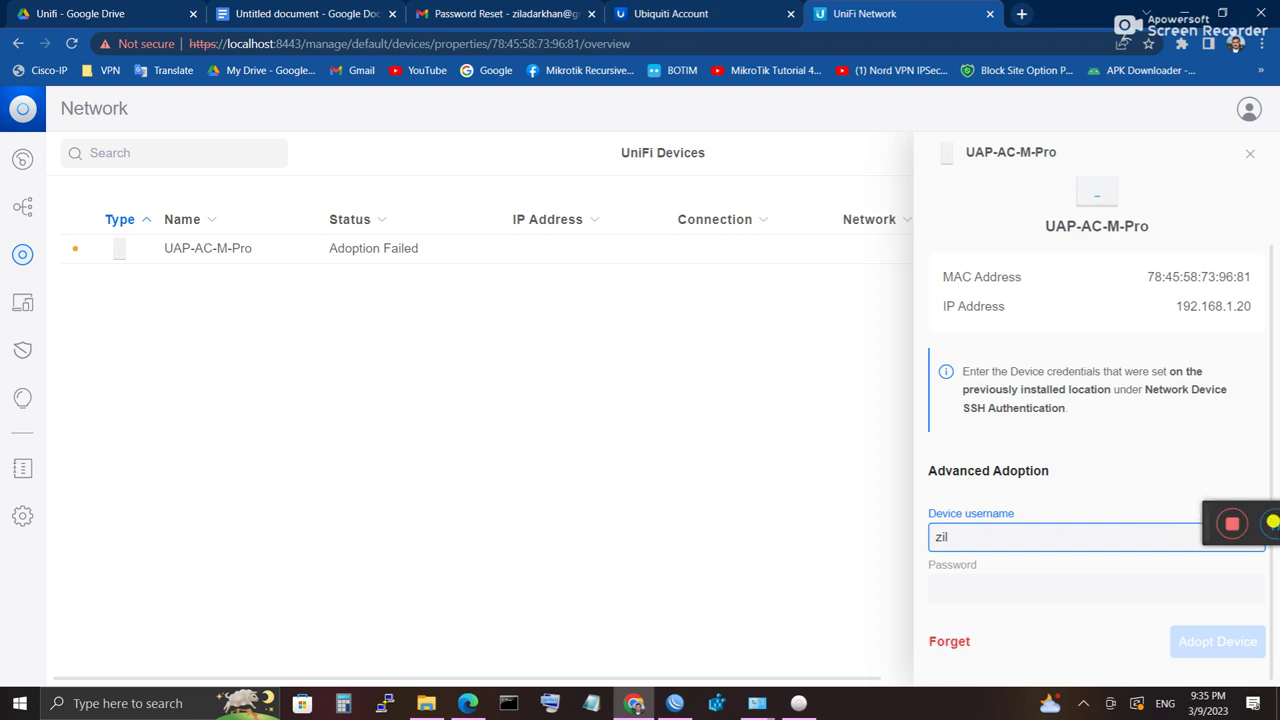
{"action": "key", "text": "Down"}
{"action": "key", "text": "Return"}
{"action": "left_click", "coordinate": [1217, 642]}
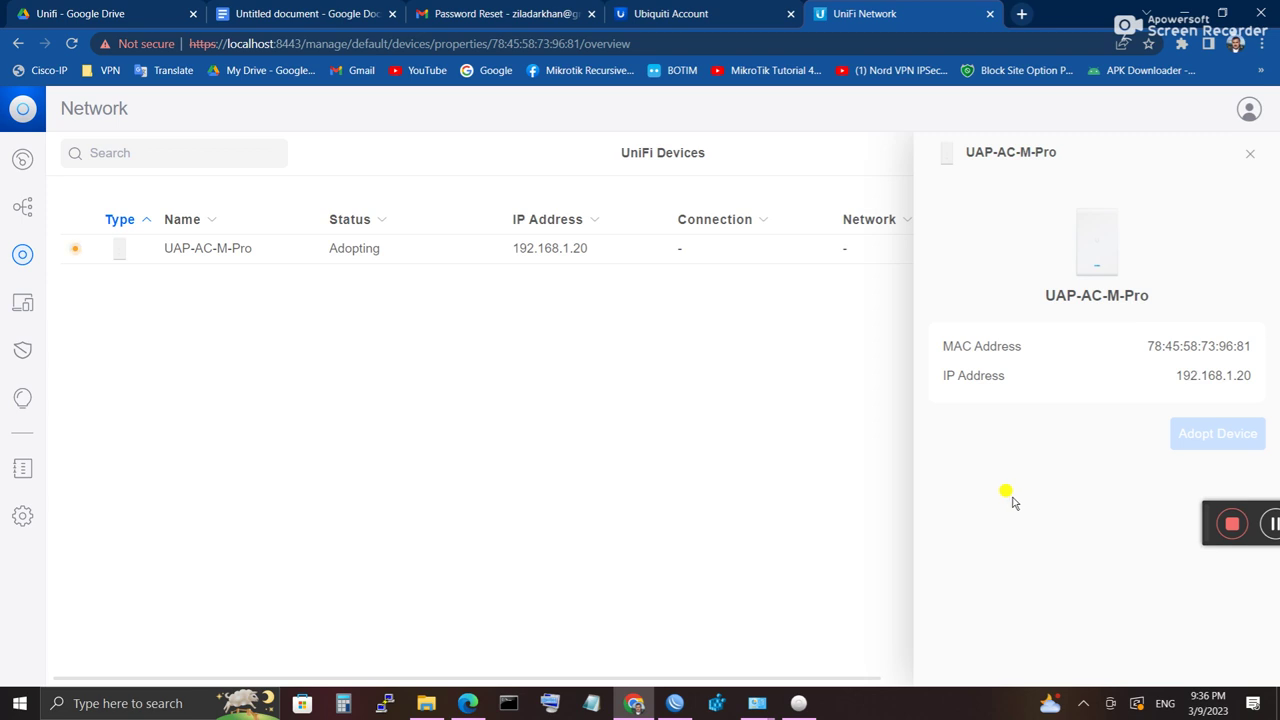
{"action": "scroll", "coordinate": [1010, 470], "scroll_direction": "down", "scroll_amount": 2}
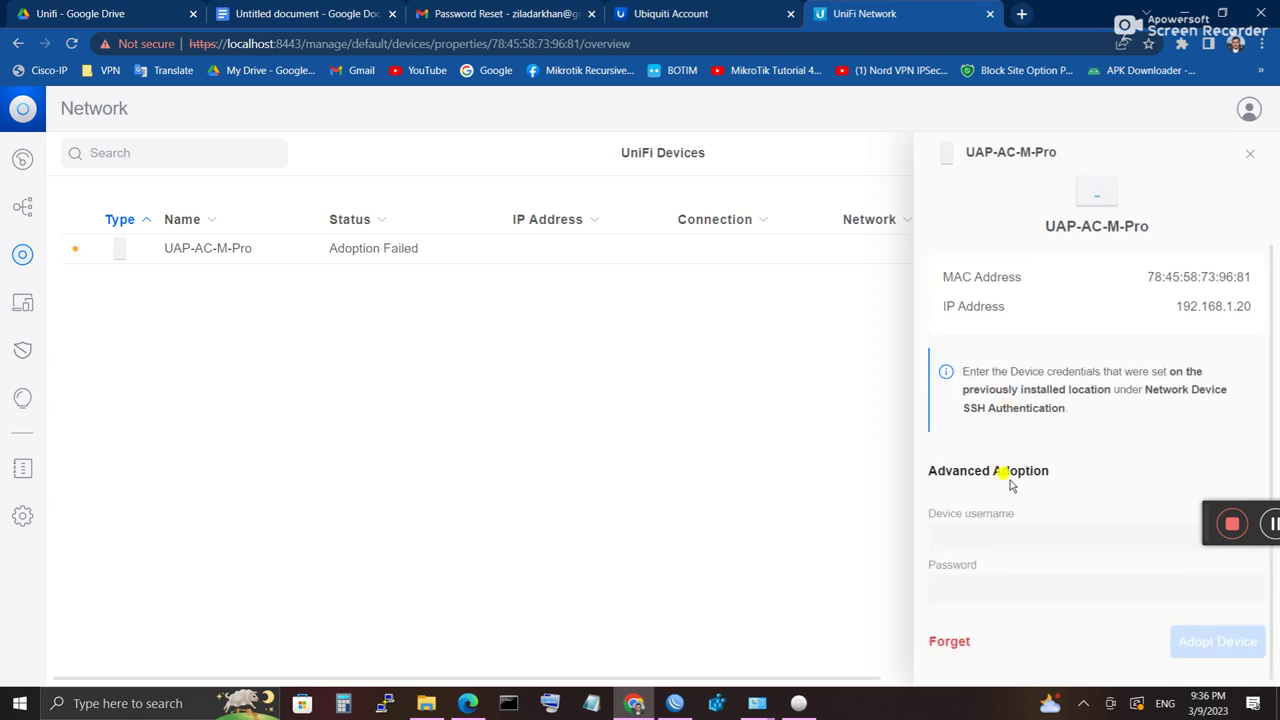
Step: Forget the UAP-AC-M-Pro so no adopted devices remain, then go to the WiFi settings
{"action": "left_click", "coordinate": [956, 641]}
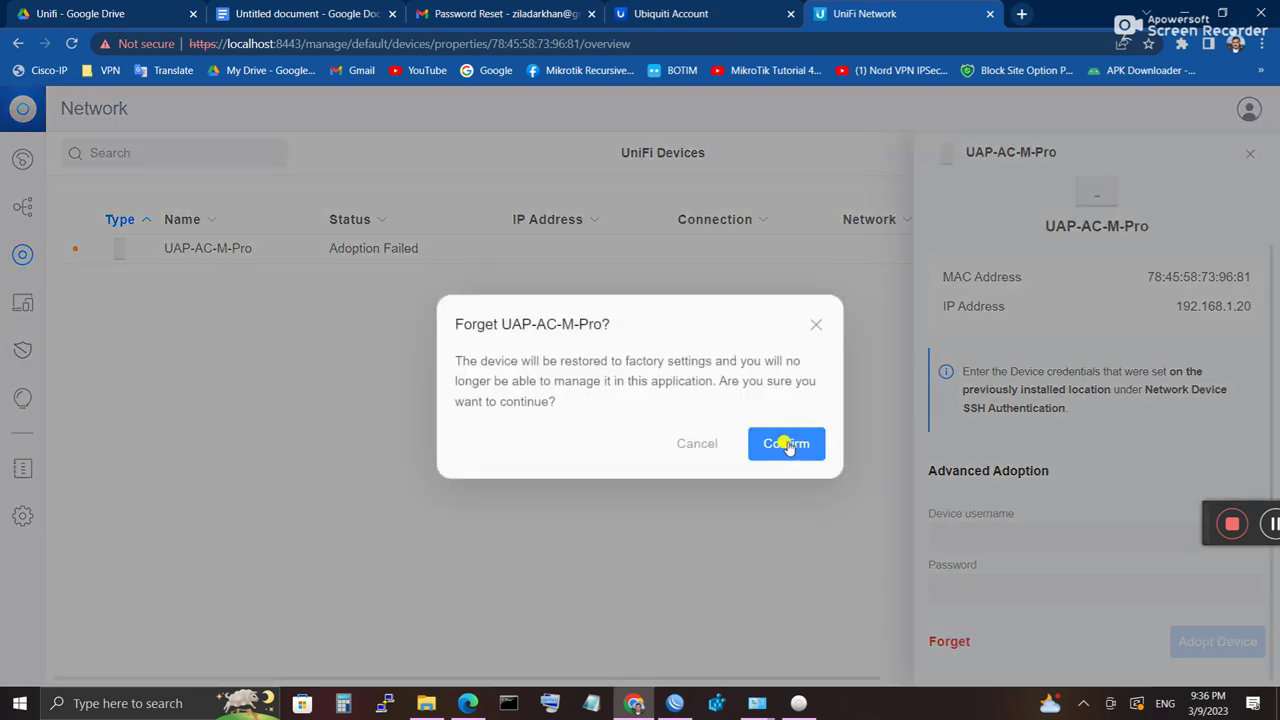
{"action": "left_click", "coordinate": [787, 443]}
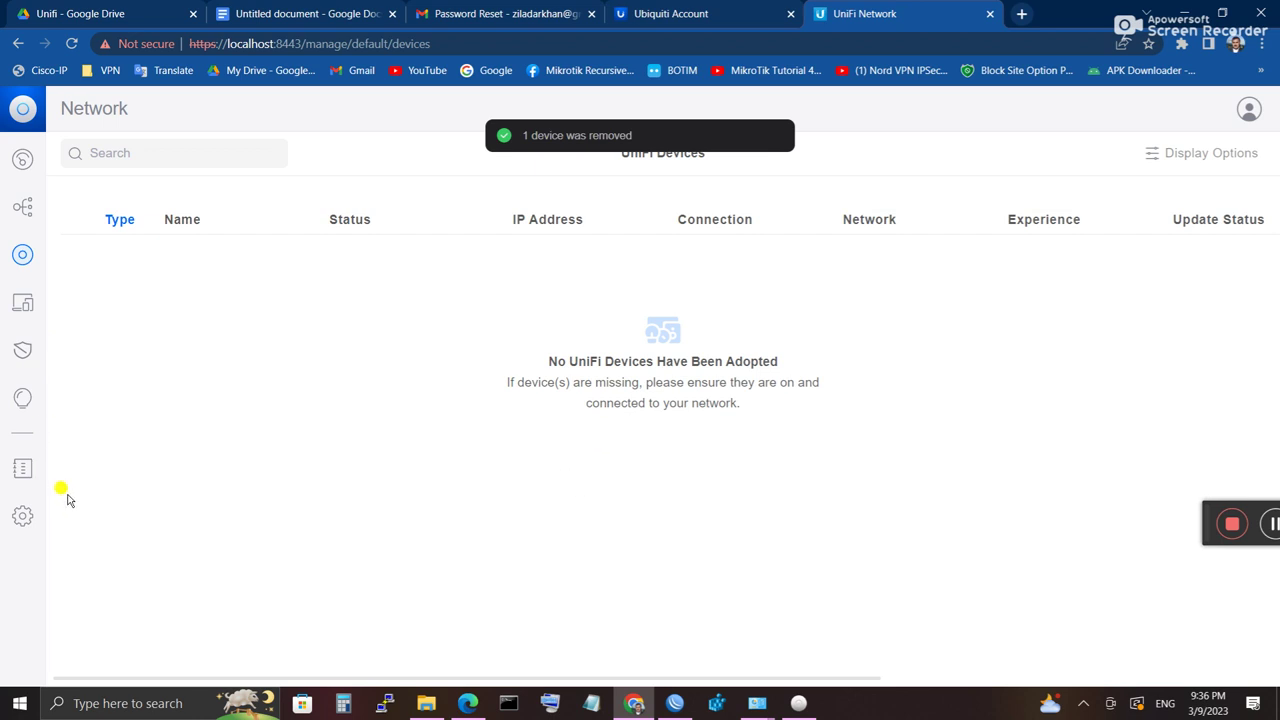
{"action": "left_click", "coordinate": [22, 516]}
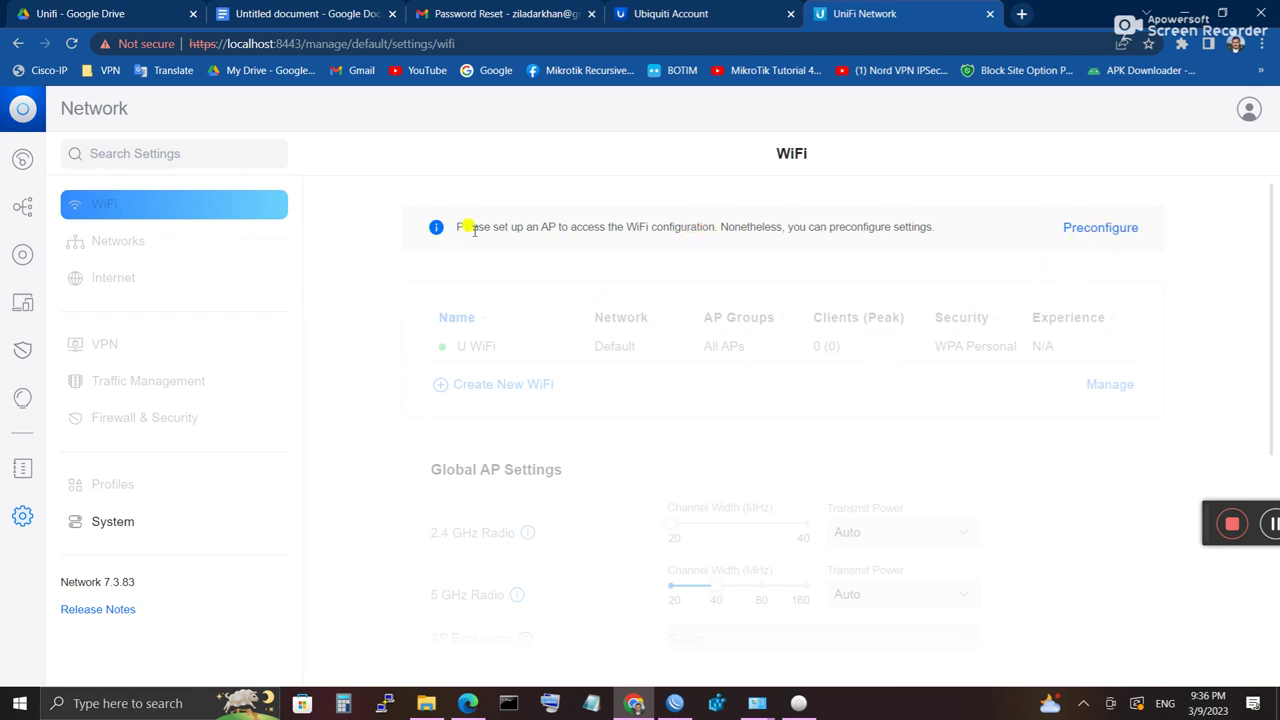
Step: Preconfigure WiFi, open the U WiFi network and reveal its password
{"action": "left_click", "coordinate": [1101, 229]}
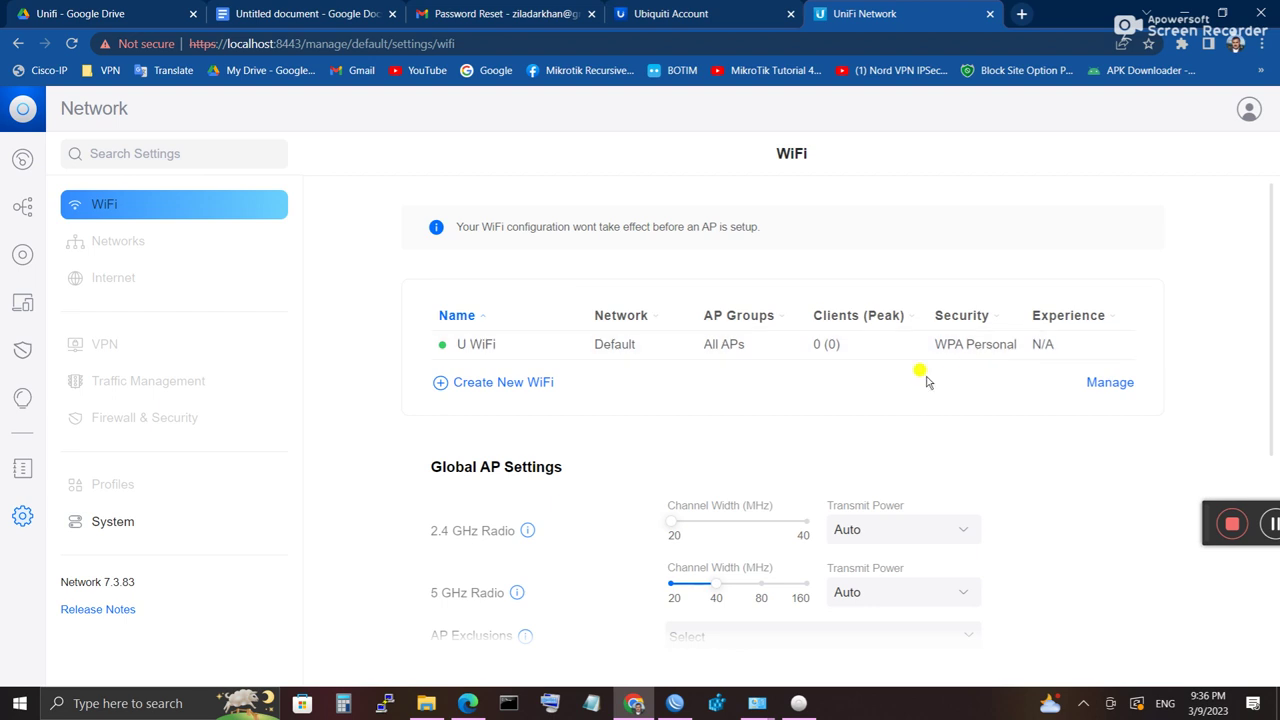
{"action": "left_click", "coordinate": [505, 348]}
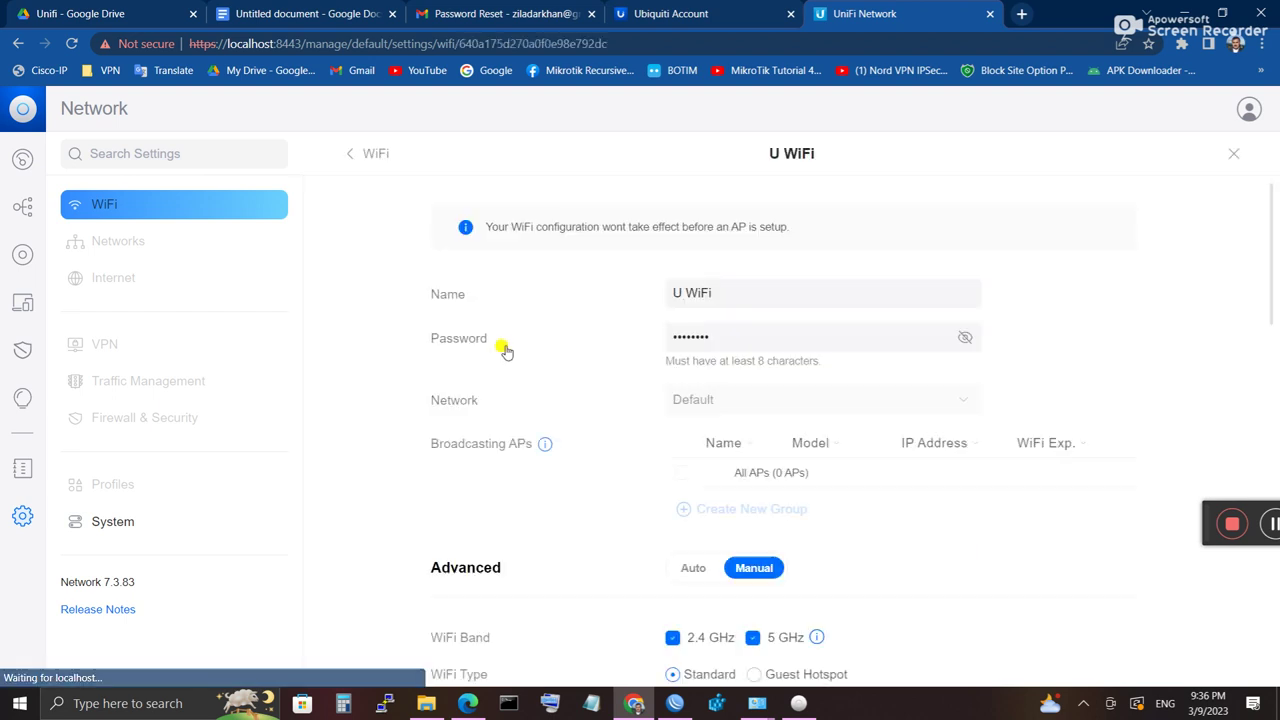
{"action": "left_click", "coordinate": [965, 337]}
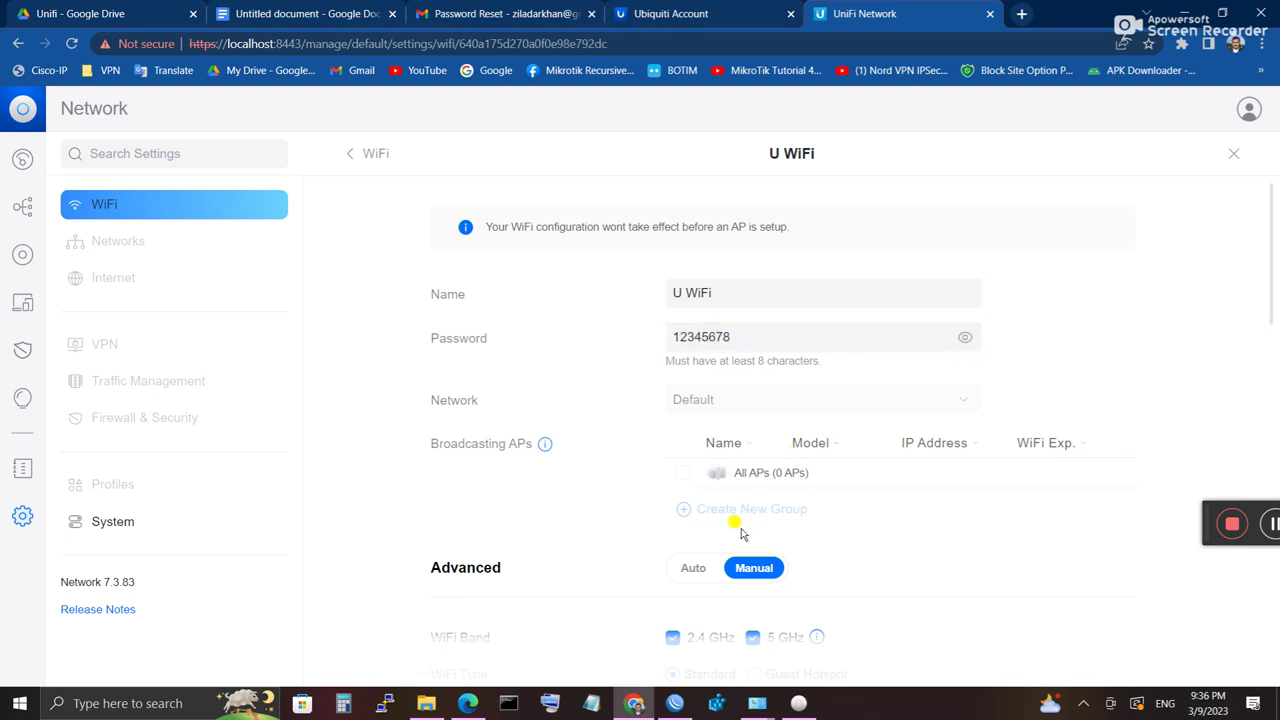
Step: Set the U WiFi security protocol to Open and apply the changes
{"action": "scroll", "coordinate": [740, 535], "scroll_direction": "down", "scroll_amount": 1}
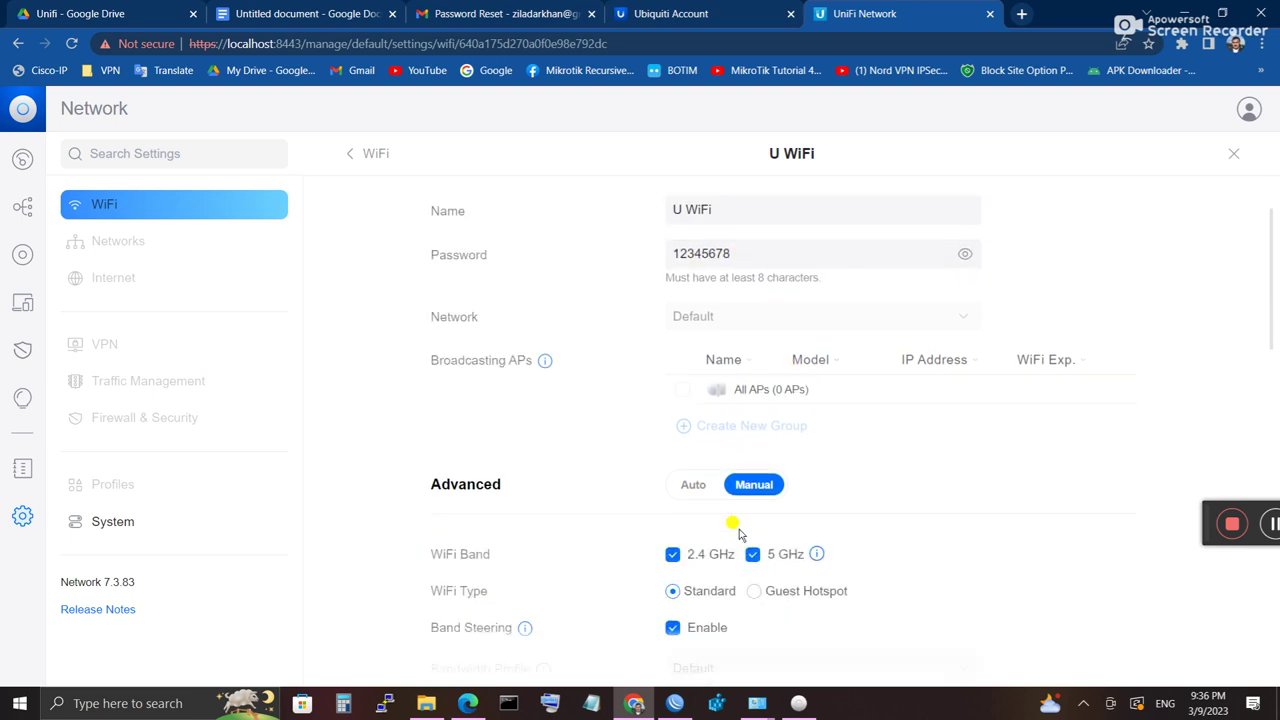
{"action": "scroll", "coordinate": [740, 535], "scroll_direction": "down", "scroll_amount": 1}
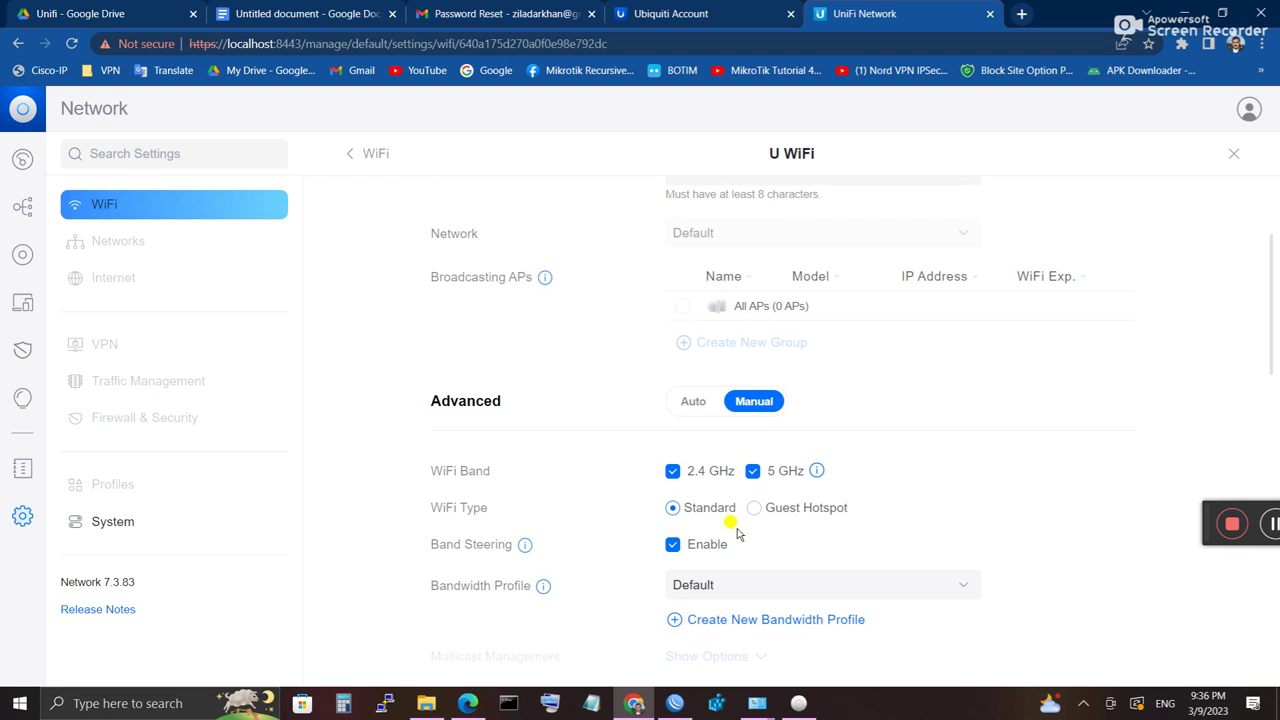
{"action": "scroll", "coordinate": [738, 535], "scroll_direction": "down", "scroll_amount": 1}
{"action": "scroll", "coordinate": [738, 535], "scroll_direction": "down", "scroll_amount": 2}
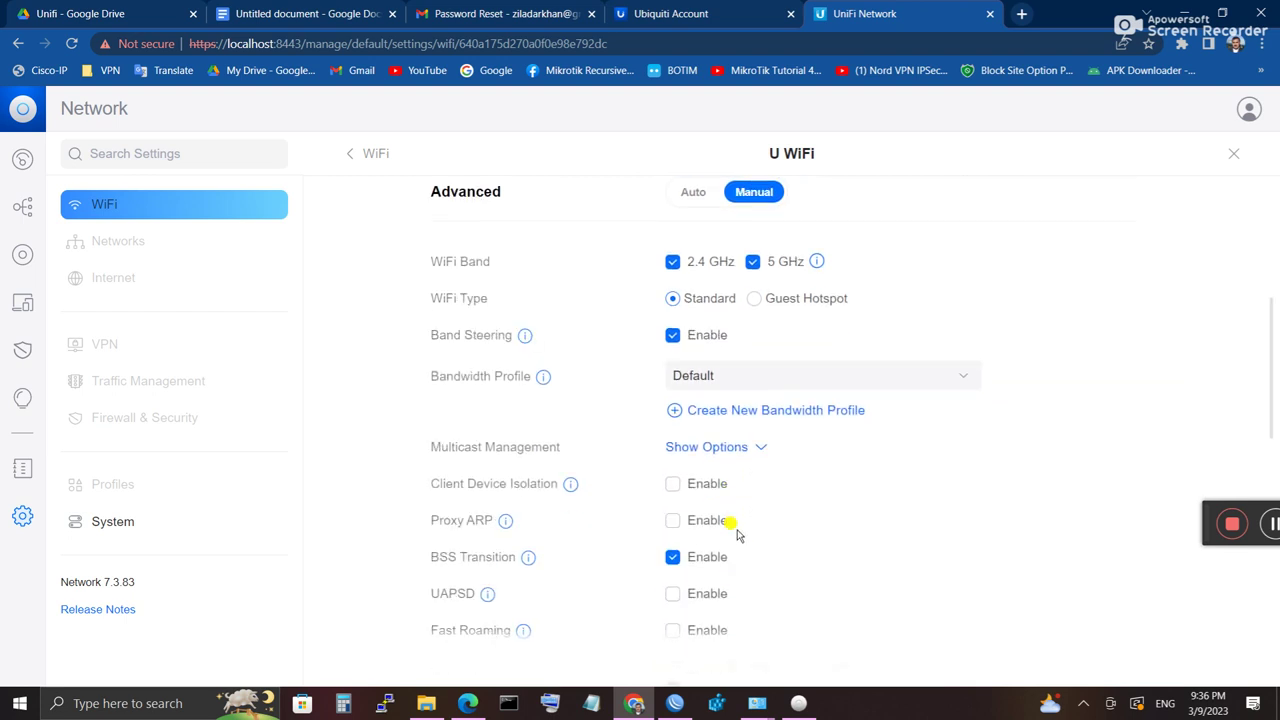
{"action": "scroll", "coordinate": [738, 535], "scroll_direction": "down", "scroll_amount": 4}
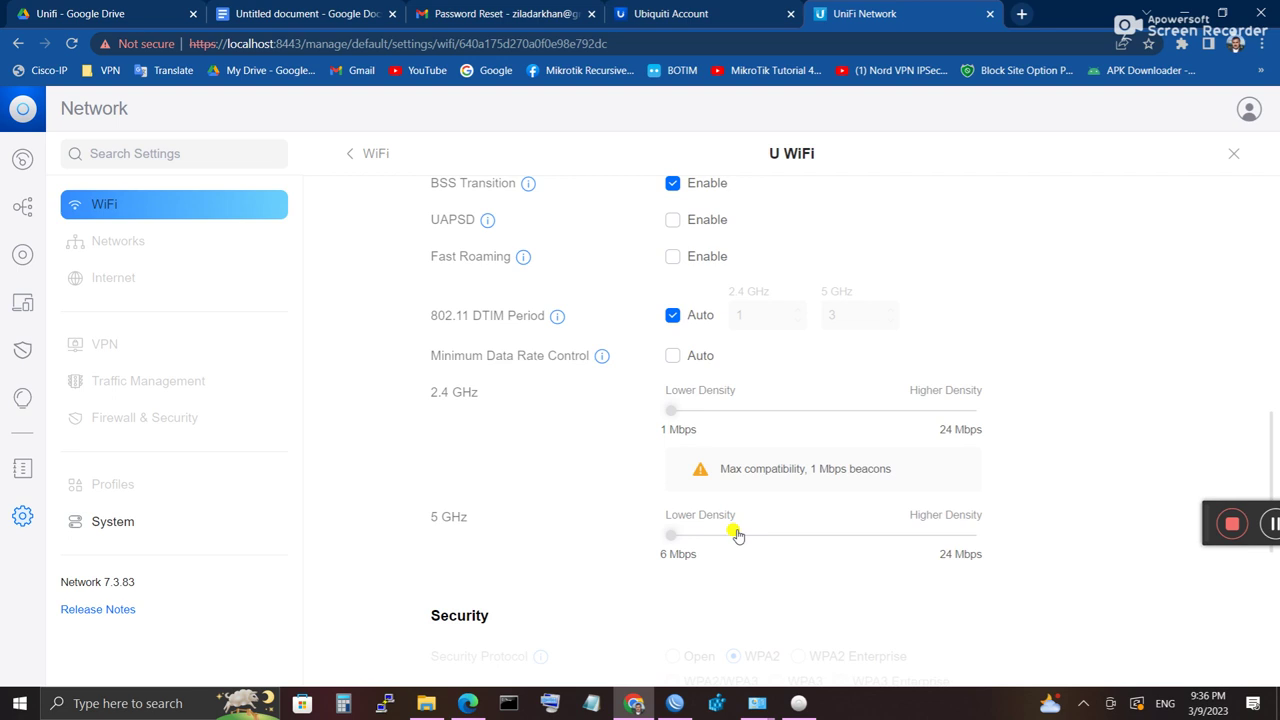
{"action": "scroll", "coordinate": [736, 536], "scroll_direction": "down", "scroll_amount": 4}
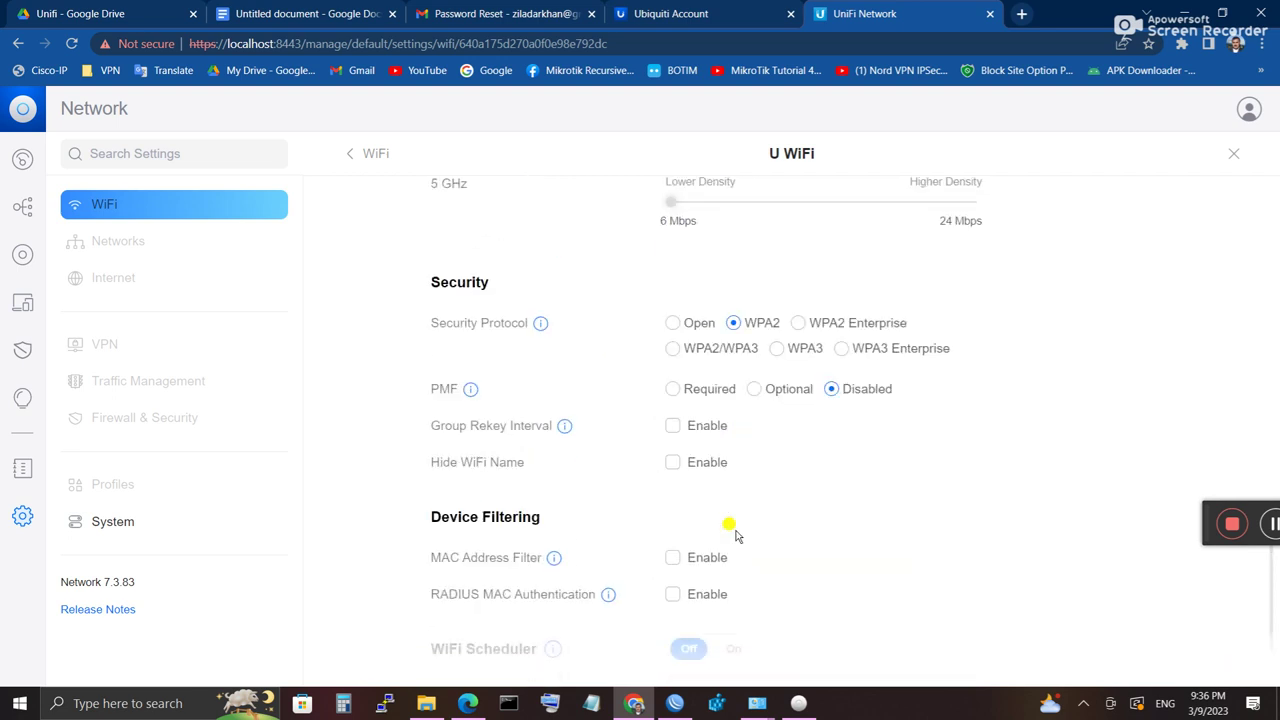
{"action": "left_click", "coordinate": [671, 328]}
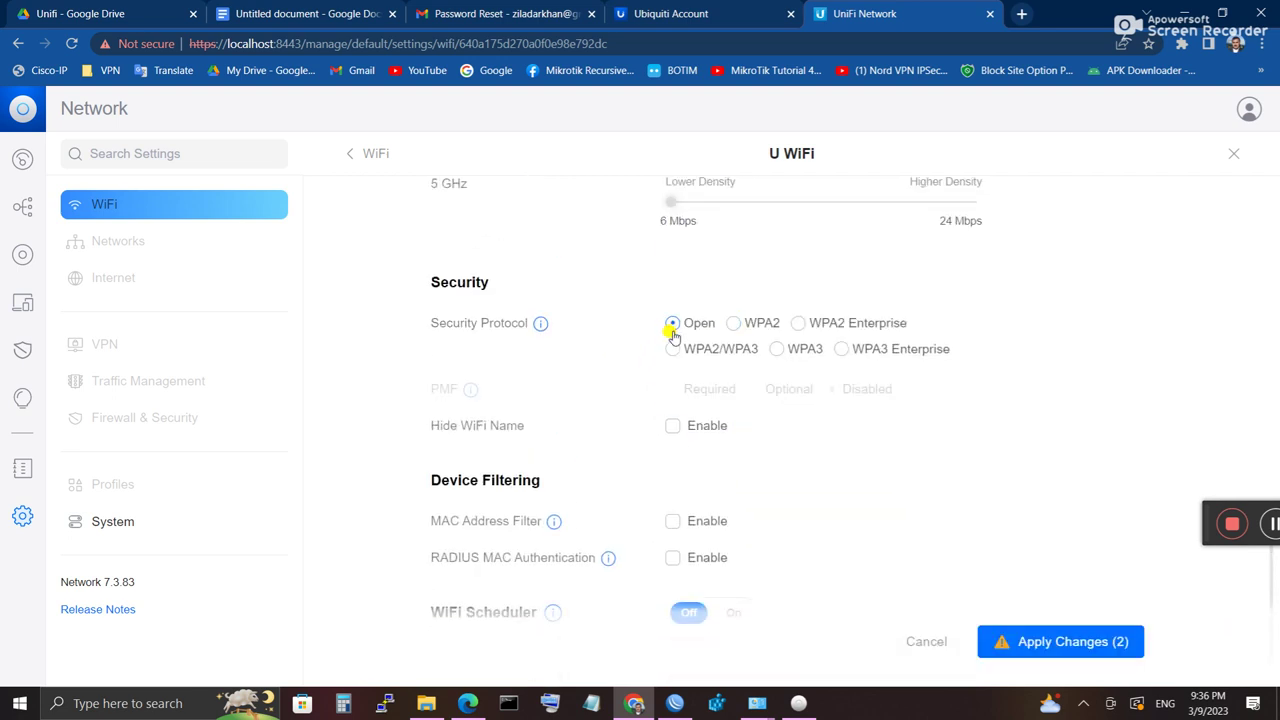
{"action": "left_click", "coordinate": [1010, 641]}
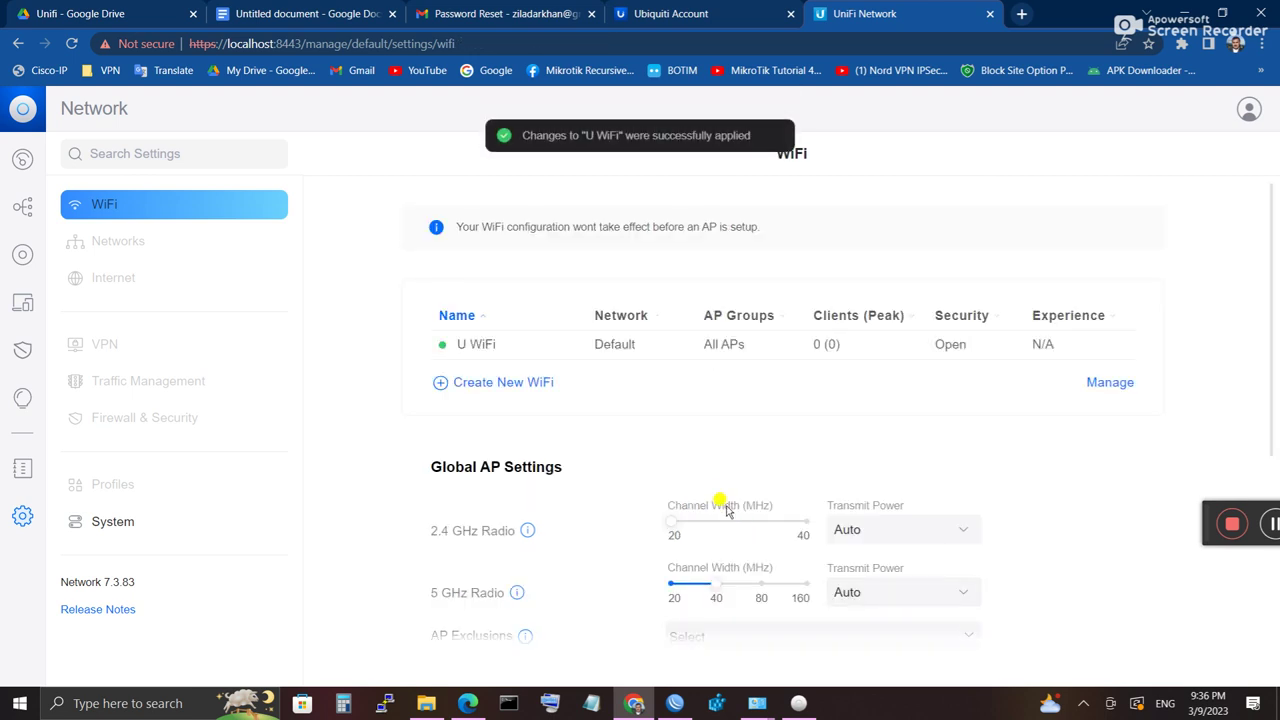
Step: Show the Windows wireless network list from the system tray, then dismiss it
{"action": "left_click", "coordinate": [1082, 702]}
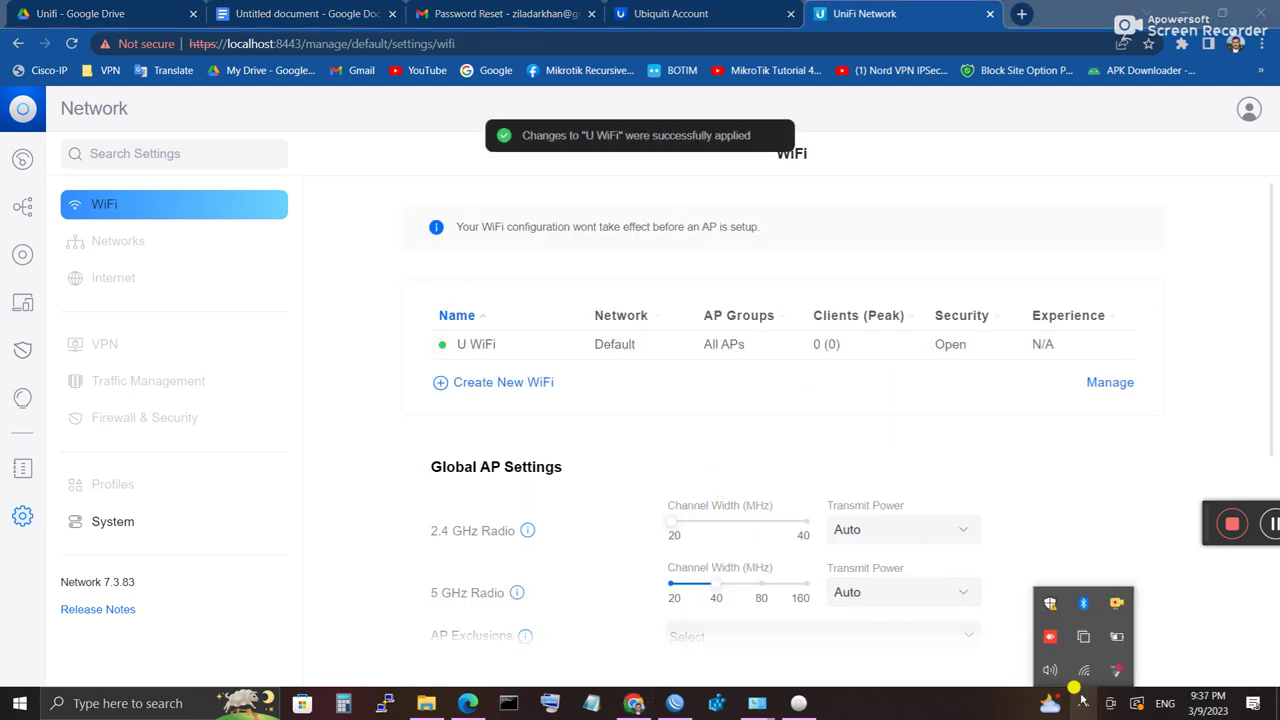
{"action": "left_click", "coordinate": [1084, 668]}
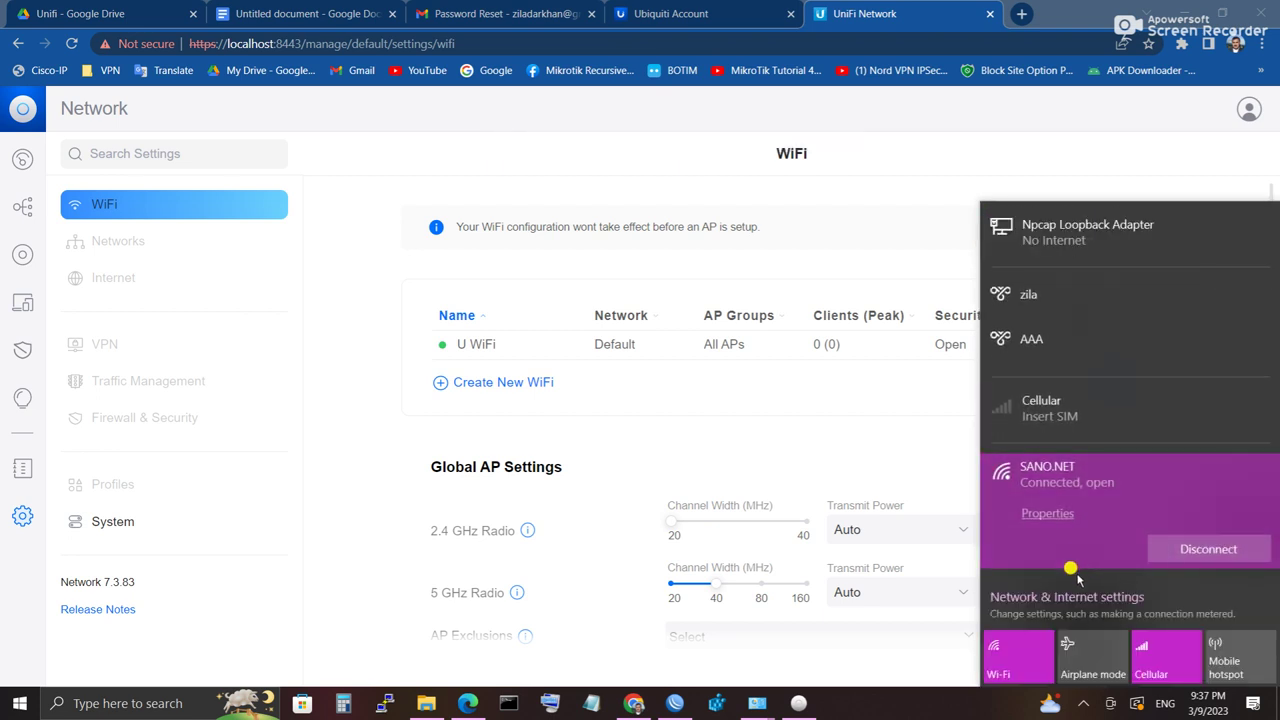
{"action": "left_click", "coordinate": [907, 420]}
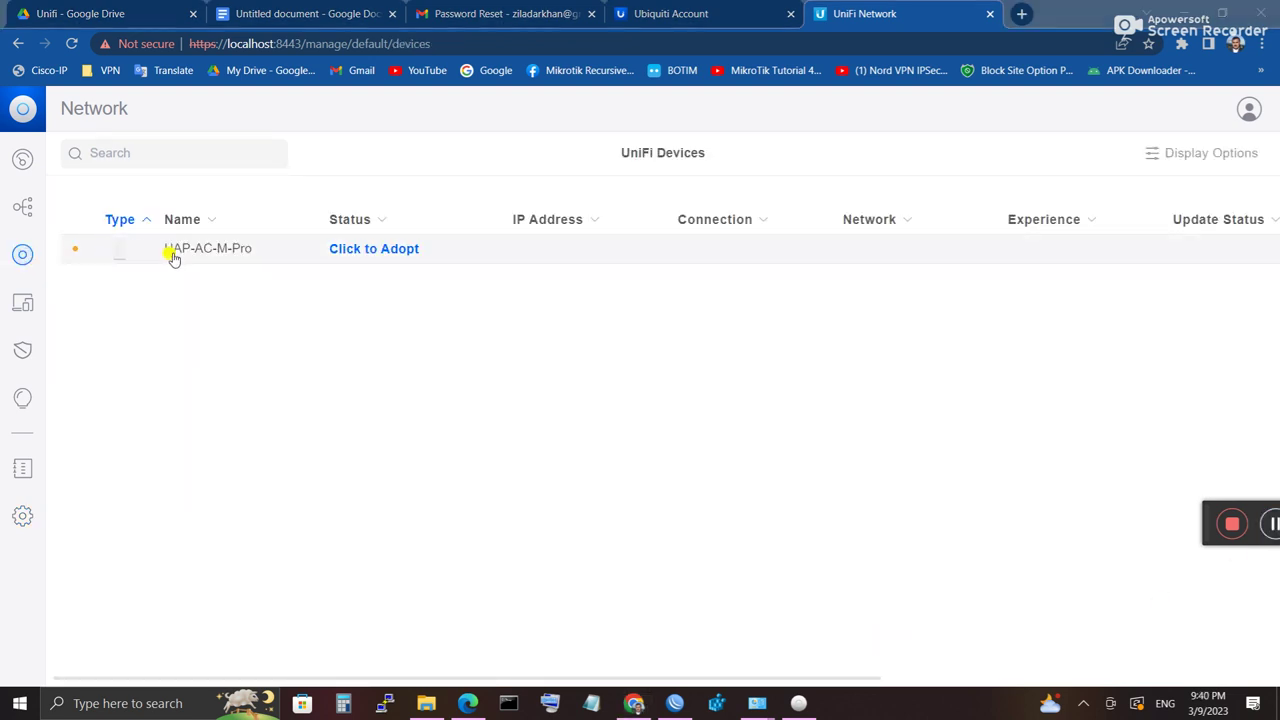
Step: Adopt the UAP-AC-M-Pro into this controller so it shows Adopting at 192.168.1.20
{"action": "left_click", "coordinate": [372, 254]}
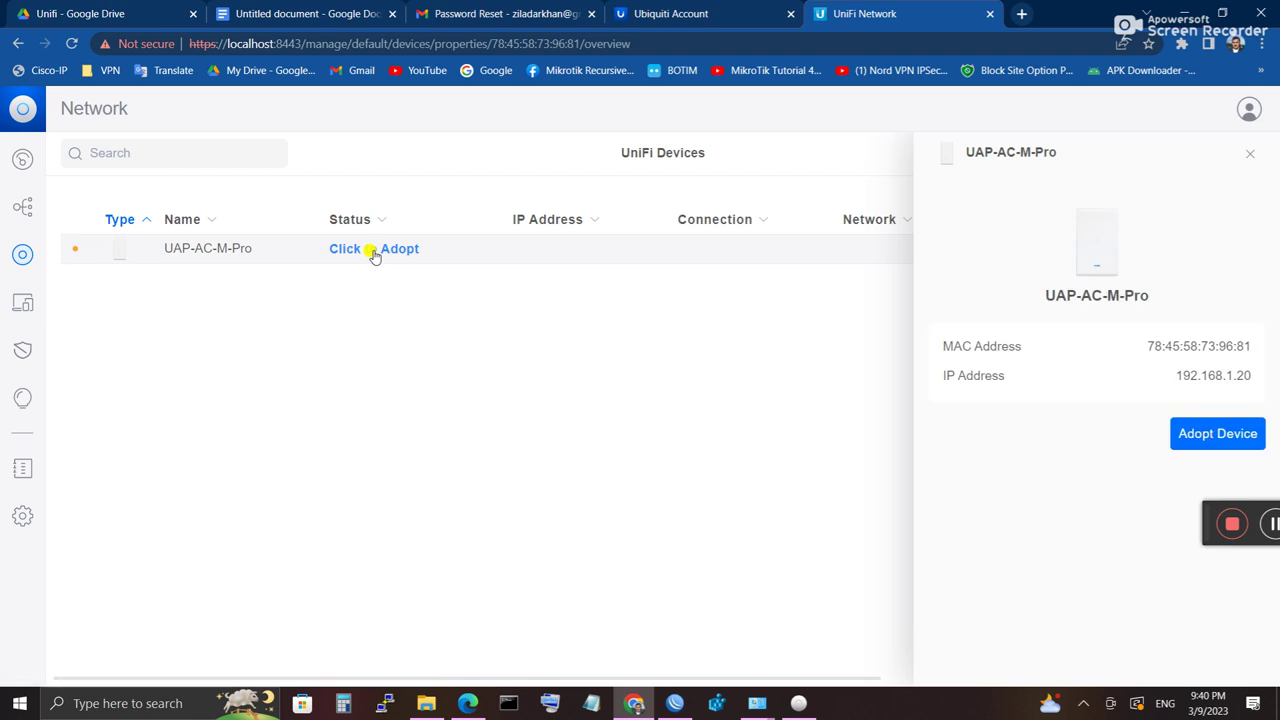
{"action": "left_click", "coordinate": [1186, 434]}
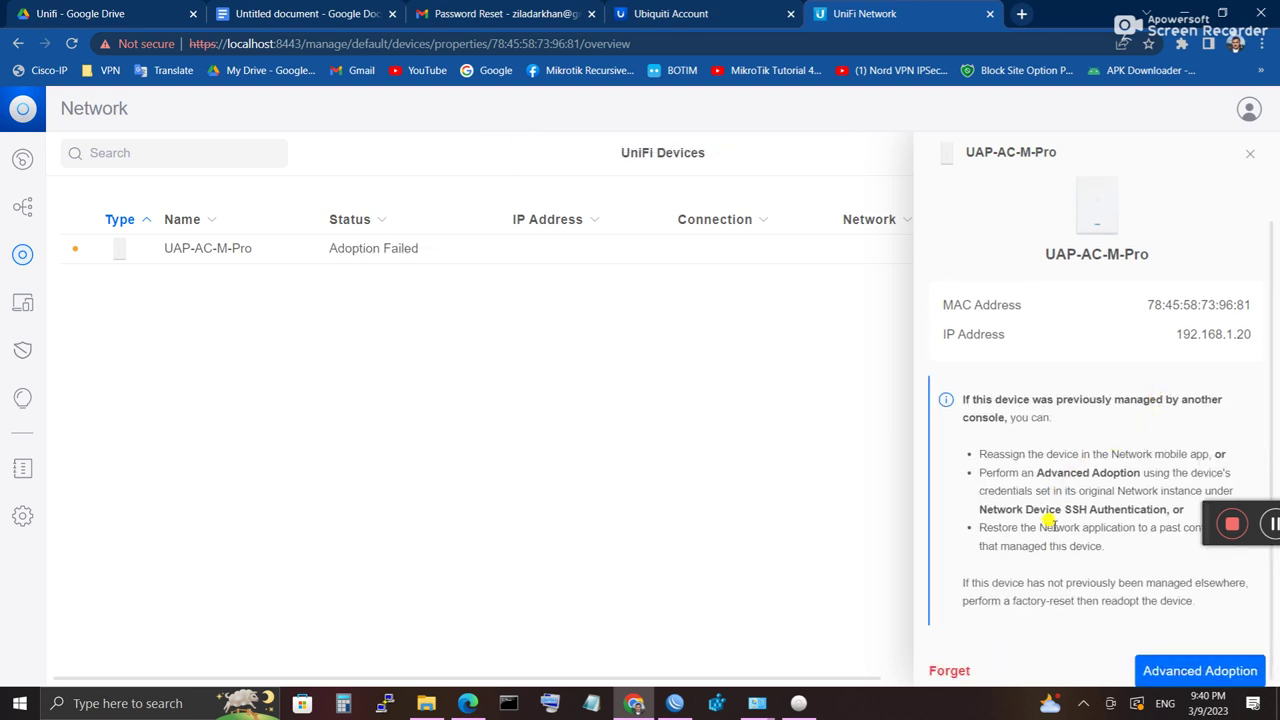
{"action": "left_click", "coordinate": [1240, 524]}
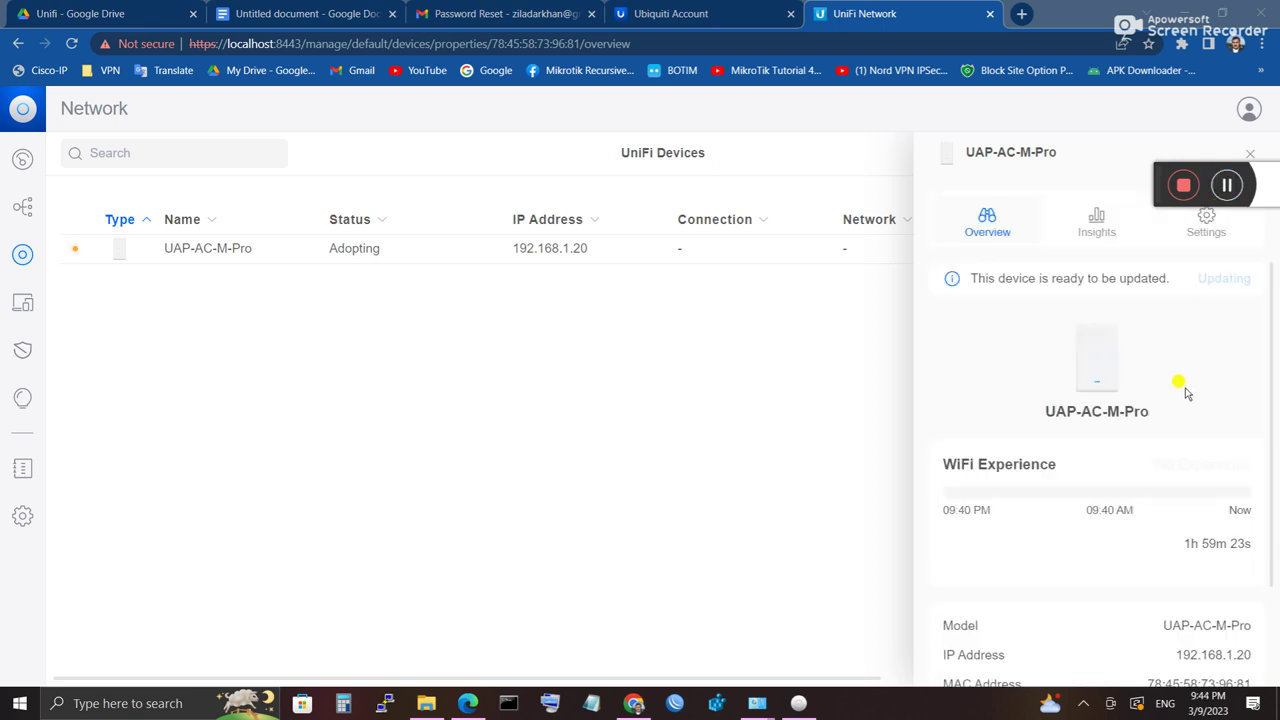
{"action": "scroll", "coordinate": [1157, 437], "scroll_direction": "down", "scroll_amount": 1}
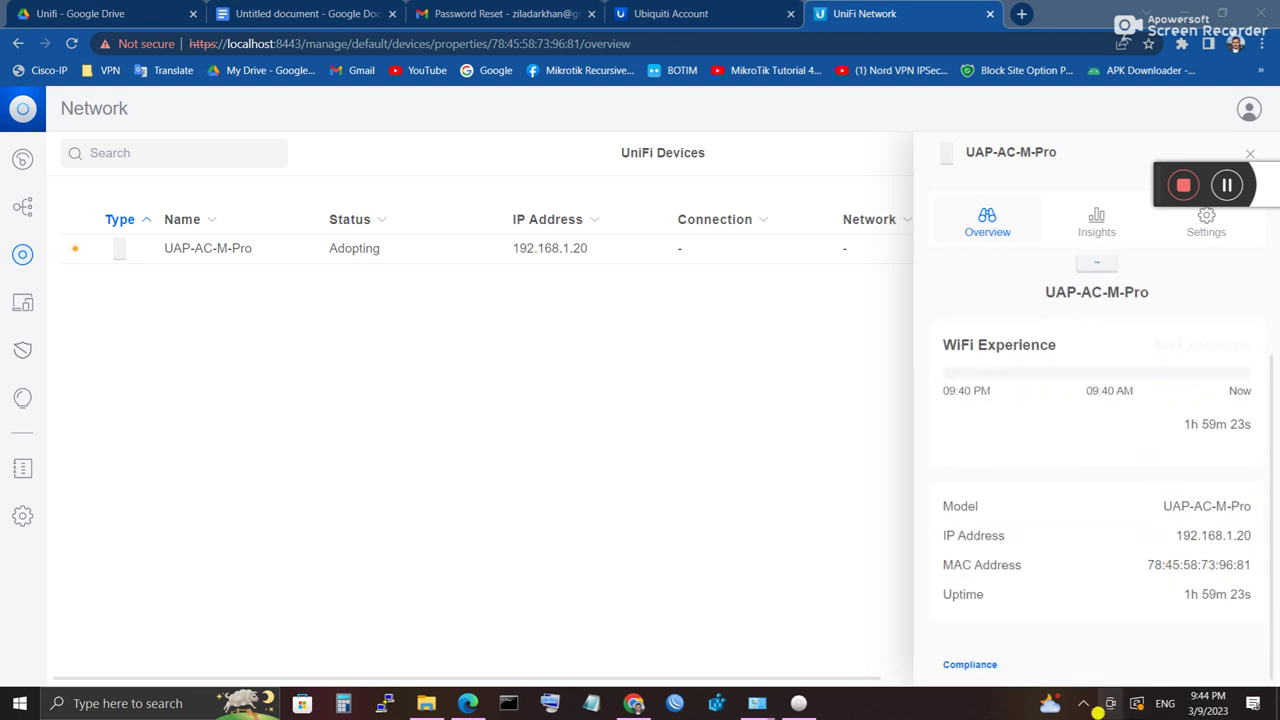
{"action": "left_click", "coordinate": [1084, 706]}
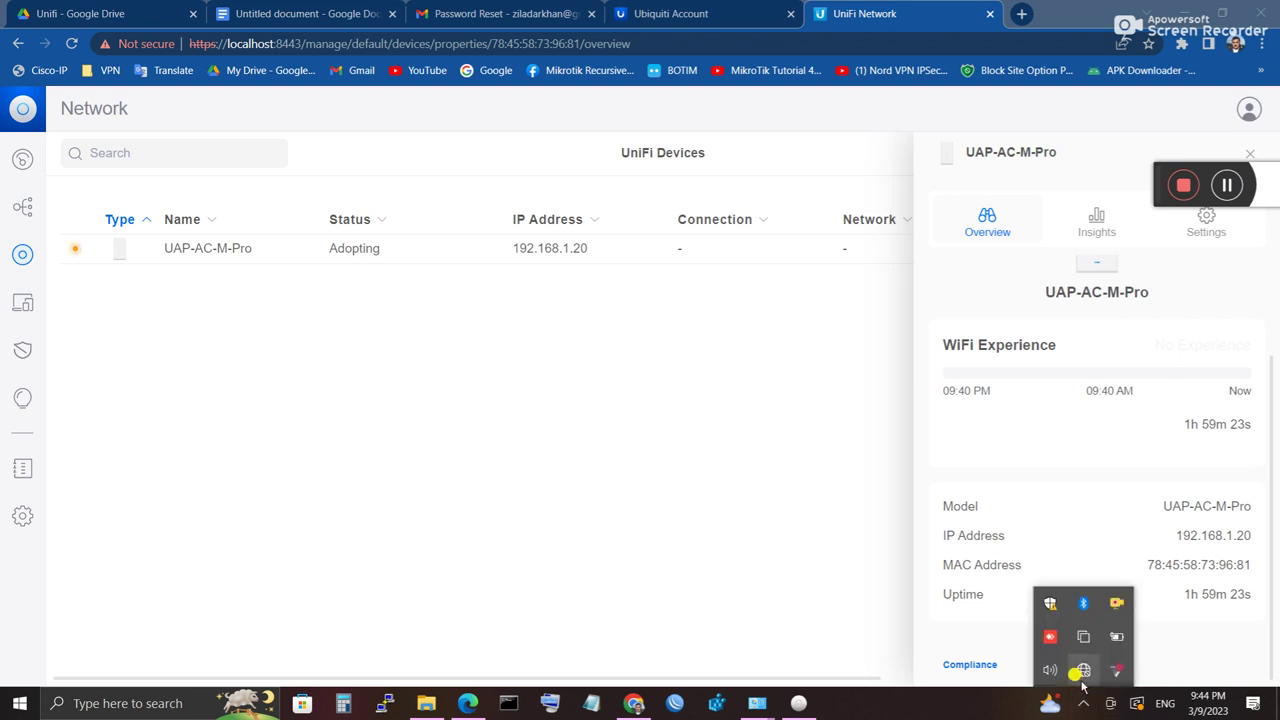
{"action": "left_click", "coordinate": [1081, 670]}
{"action": "left_click", "coordinate": [1083, 703]}
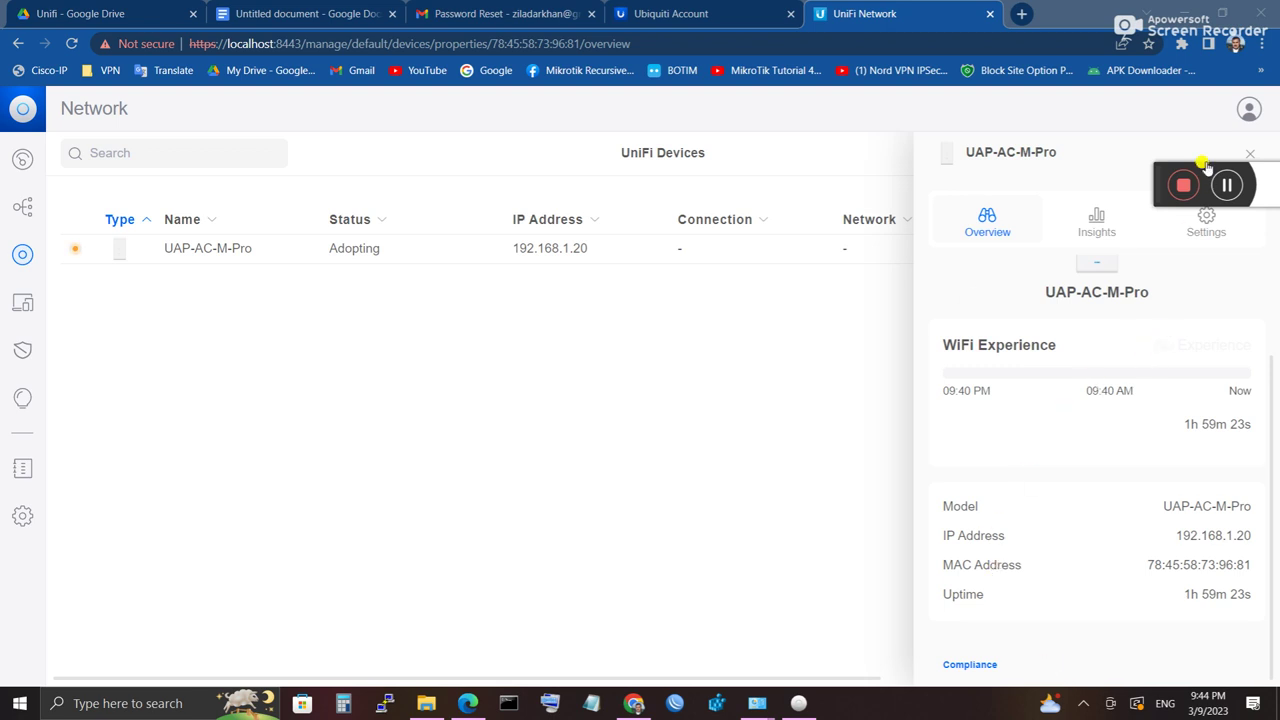
{"action": "left_click_drag", "start_coordinate": [1172, 180], "coordinate": [56, 642]}
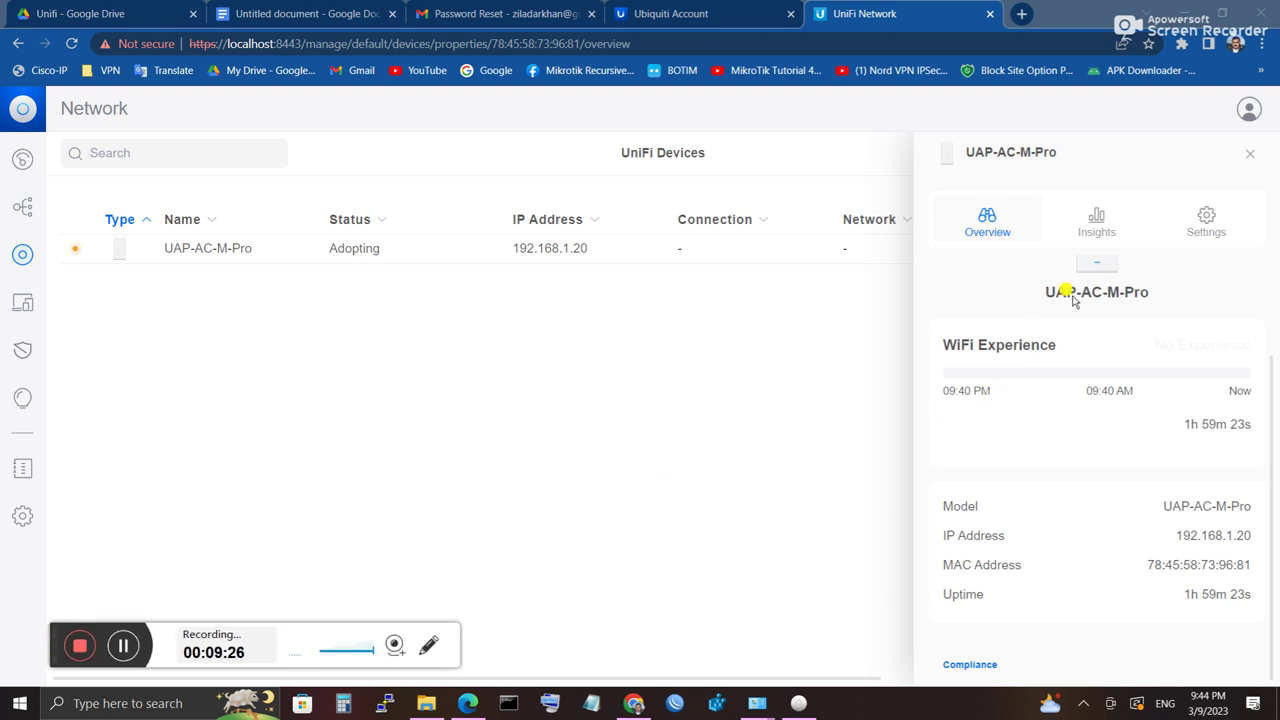
Step: View the access point's Insights and Settings, turning Outdoor Mode on and back off
{"action": "left_click", "coordinate": [1096, 228]}
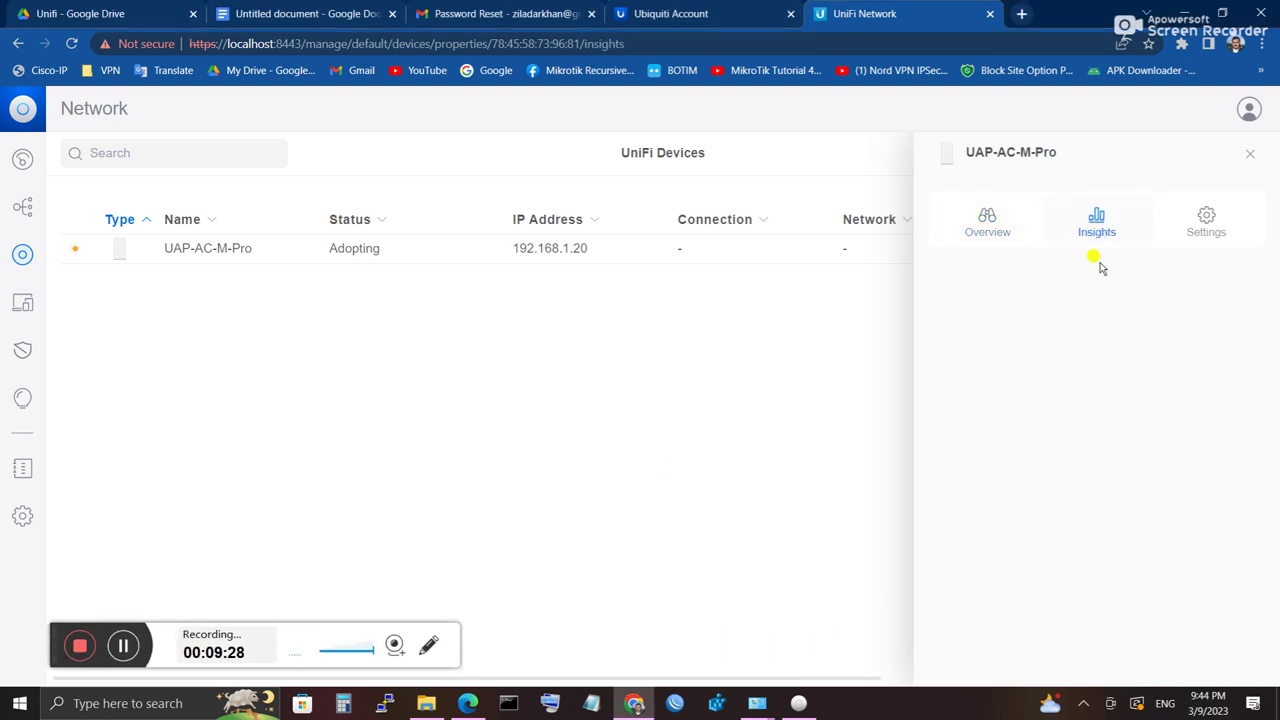
{"action": "left_click", "coordinate": [1213, 231]}
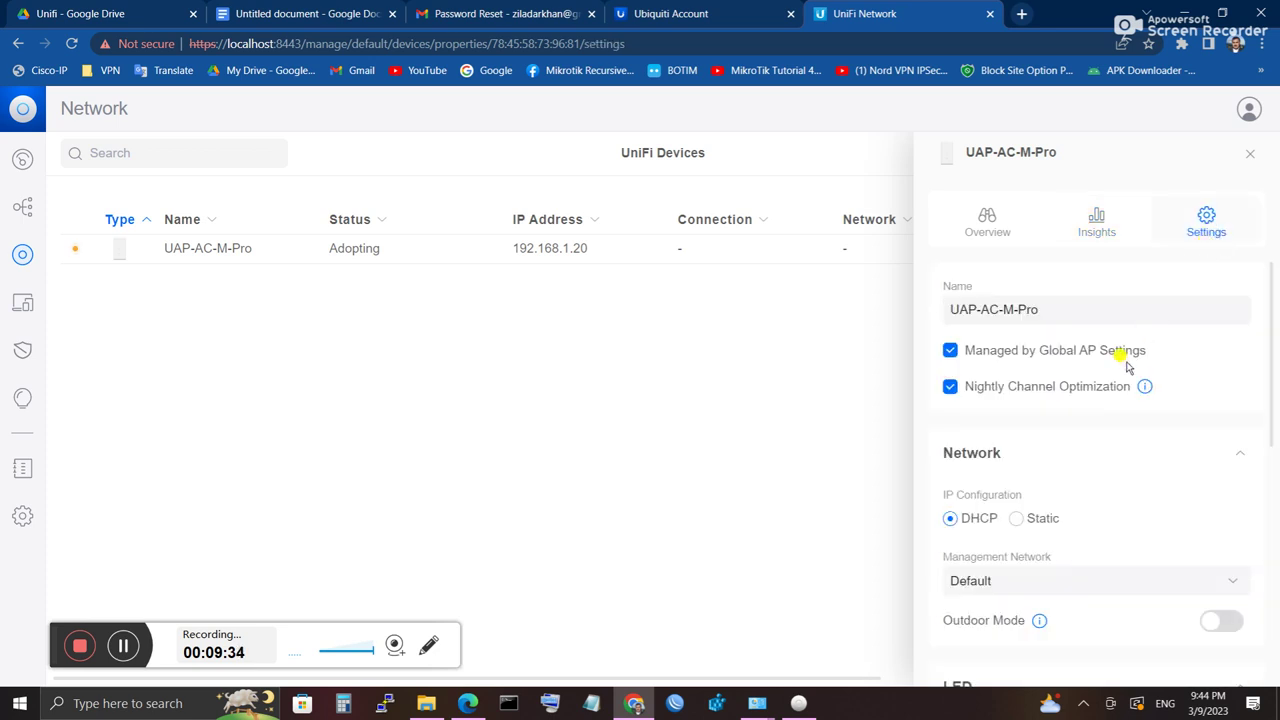
{"action": "scroll", "coordinate": [1123, 360], "scroll_direction": "down", "scroll_amount": 3}
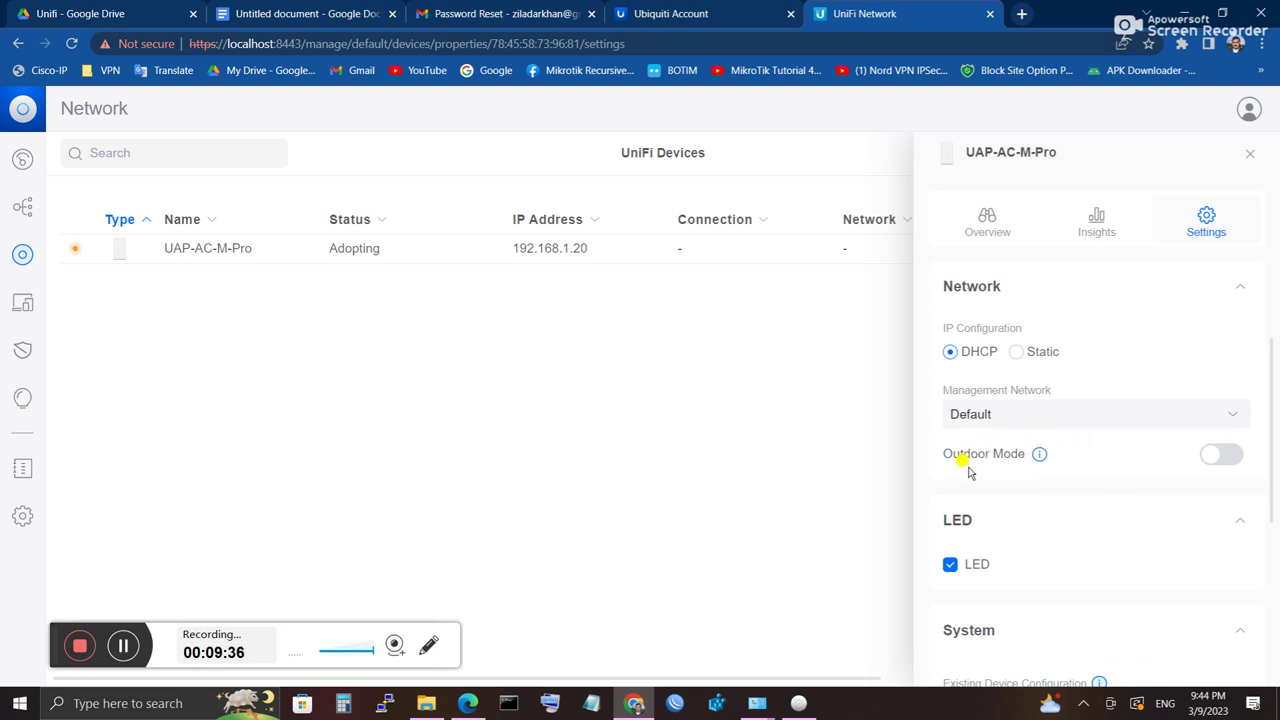
{"action": "left_click", "coordinate": [1222, 459]}
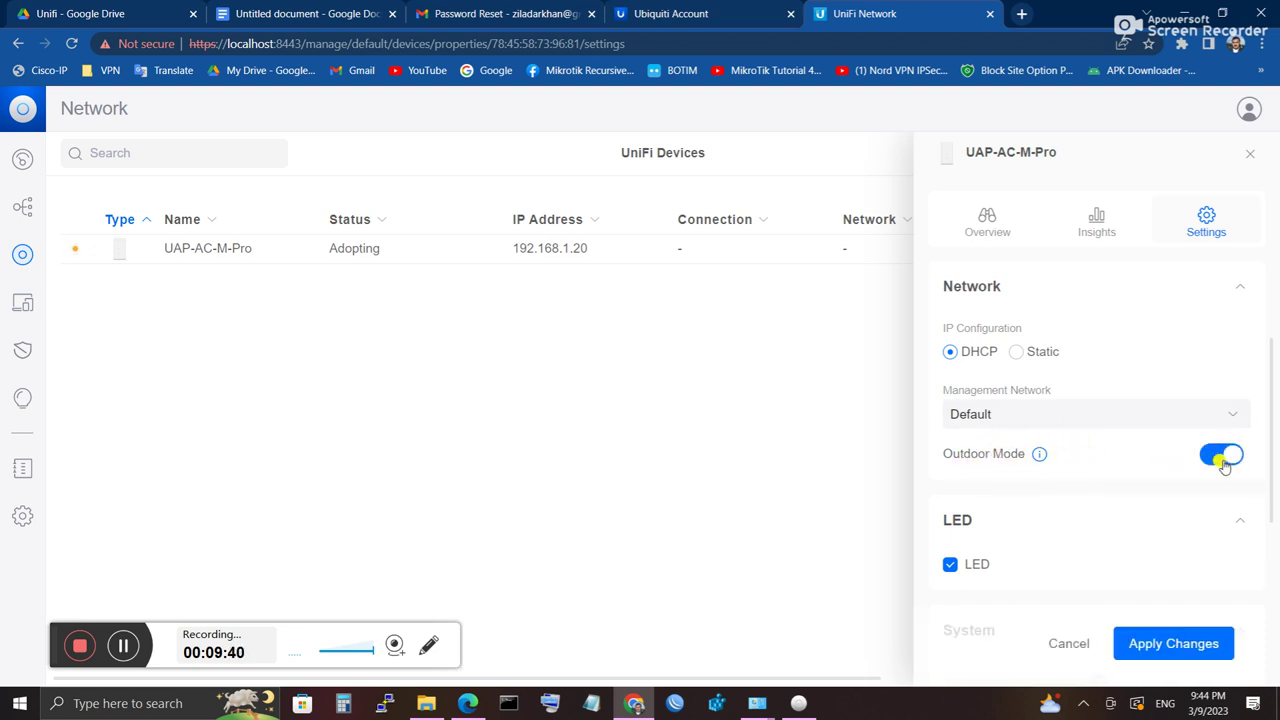
{"action": "left_click", "coordinate": [1222, 459]}
{"action": "mouse_move", "coordinate": [1040, 457]}
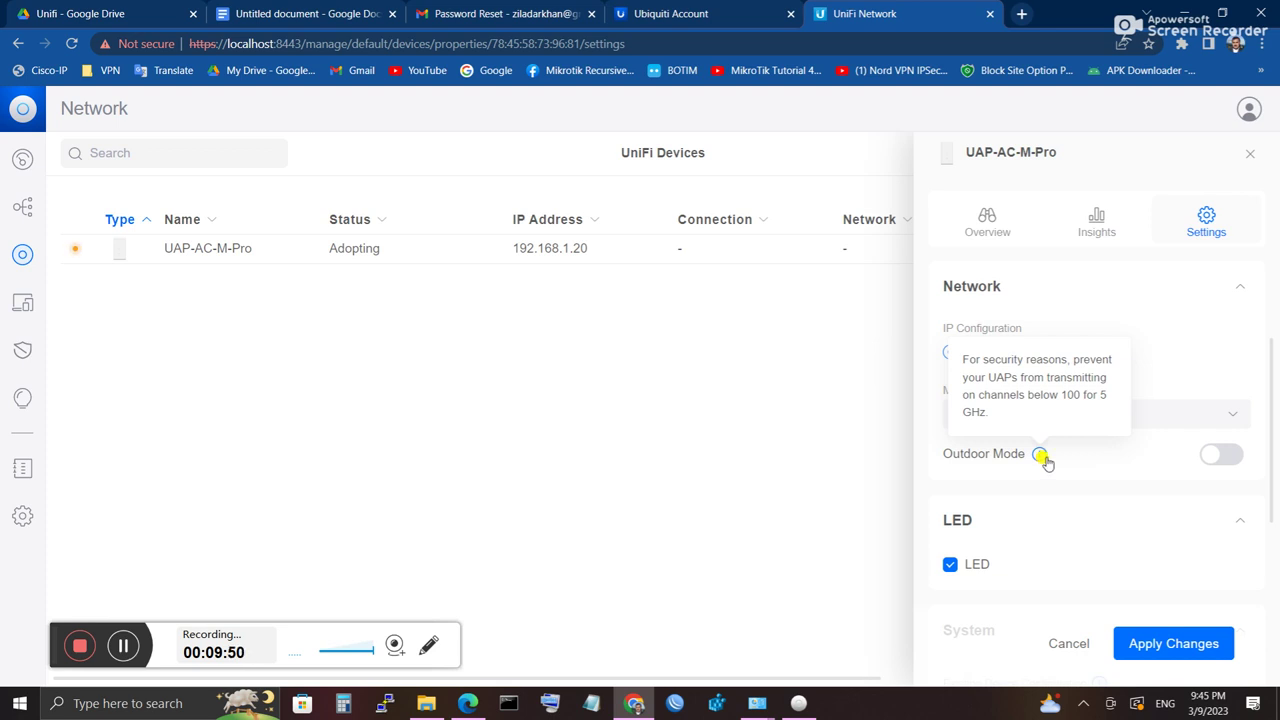
Step: Check the Existing Device Configuration dropdown for a configuration to copy
{"action": "scroll", "coordinate": [1003, 548], "scroll_direction": "down", "scroll_amount": 1}
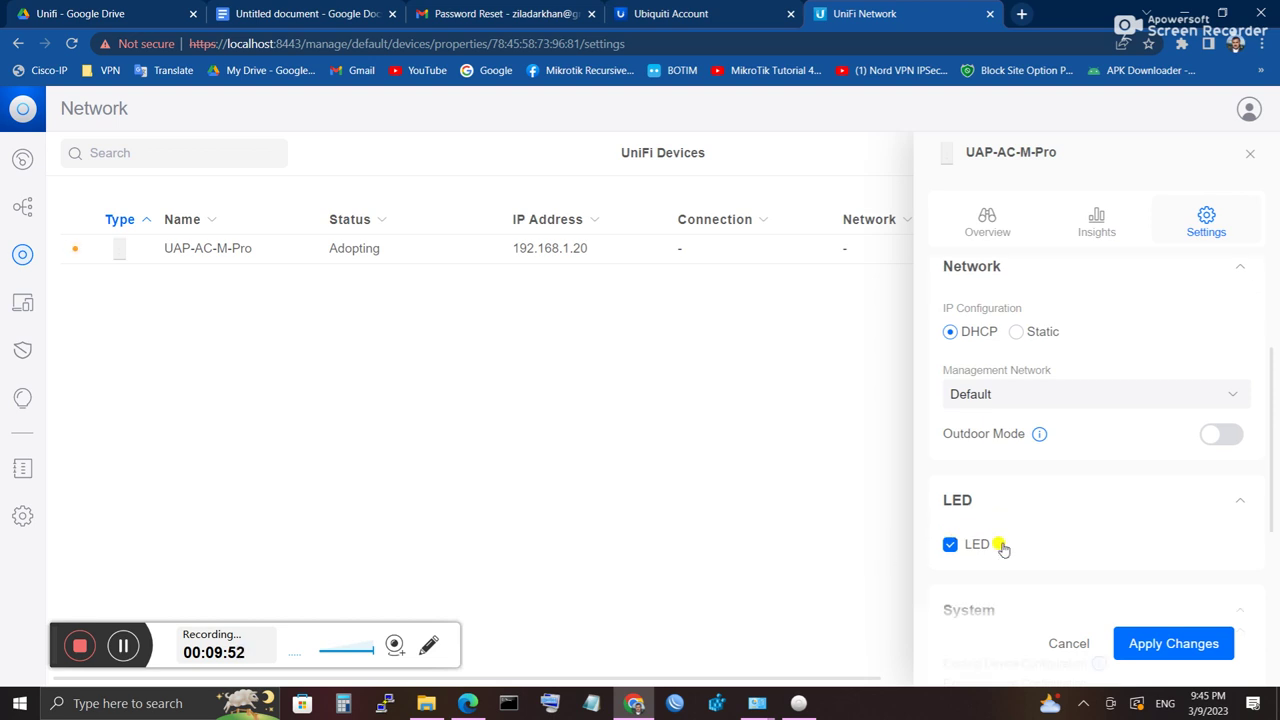
{"action": "scroll", "coordinate": [1003, 548], "scroll_direction": "down", "scroll_amount": 3}
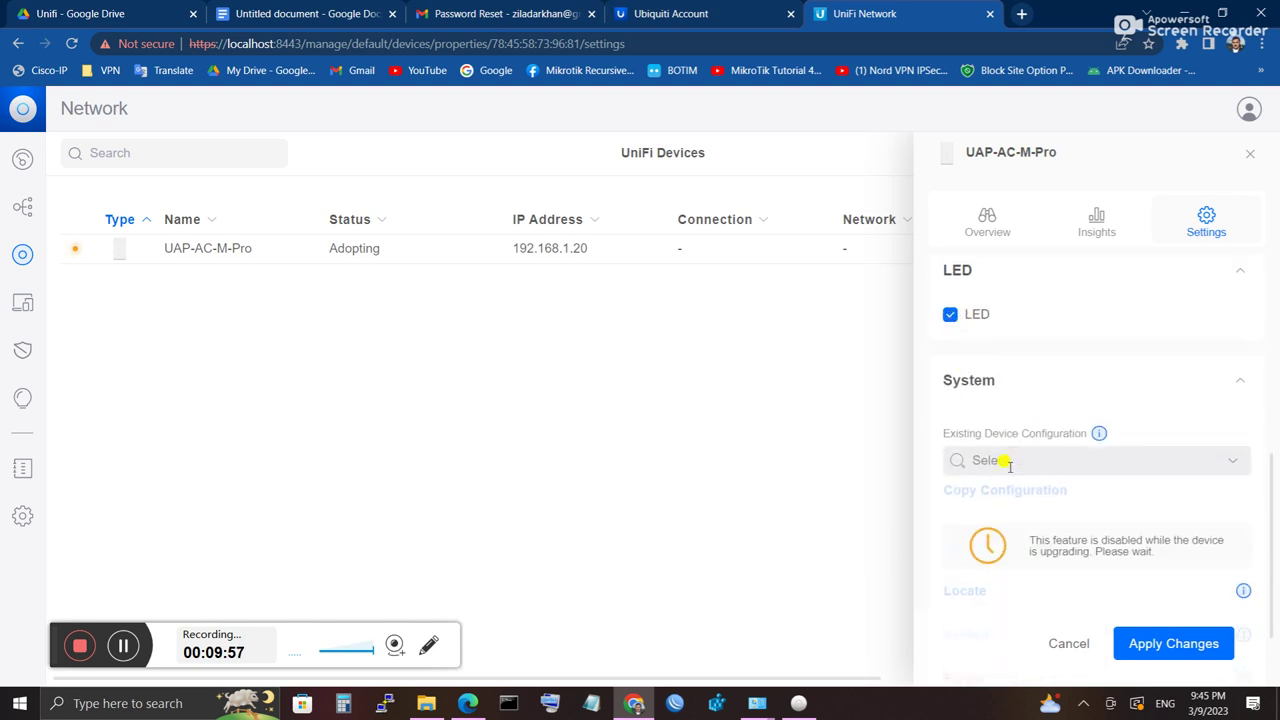
{"action": "left_click", "coordinate": [1232, 462]}
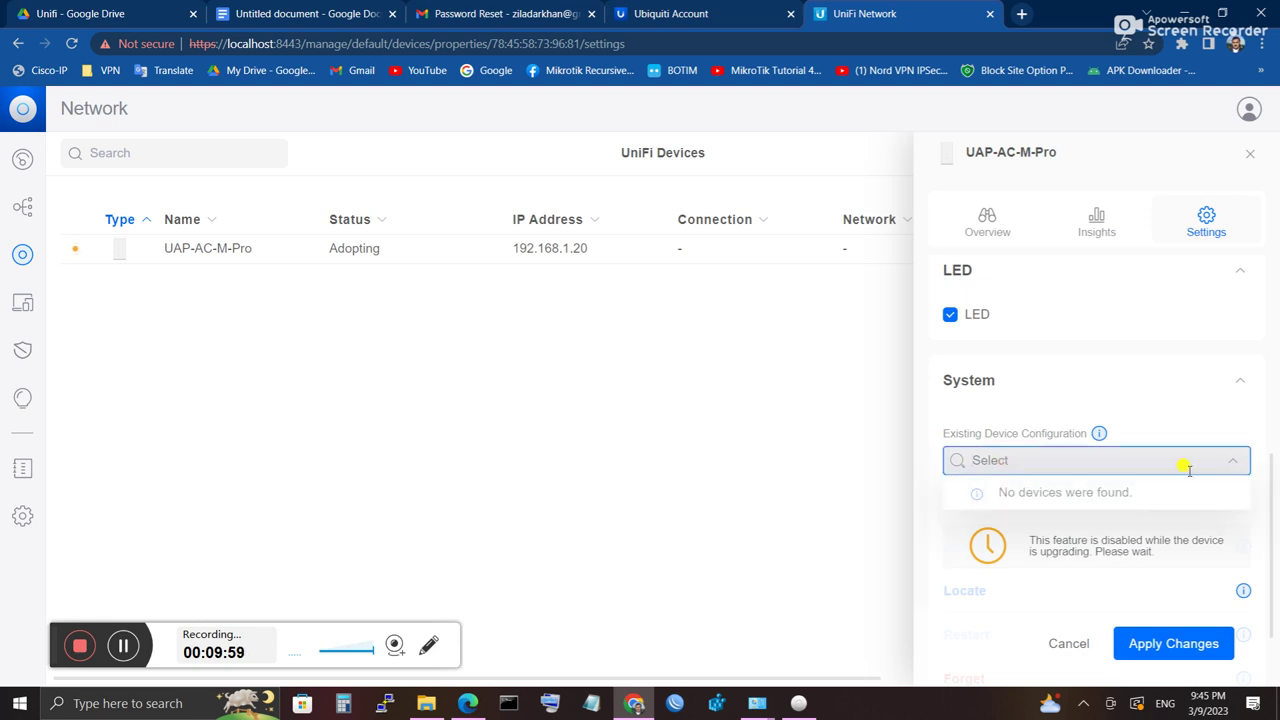
{"action": "scroll", "coordinate": [1060, 503], "scroll_direction": "down", "scroll_amount": 1}
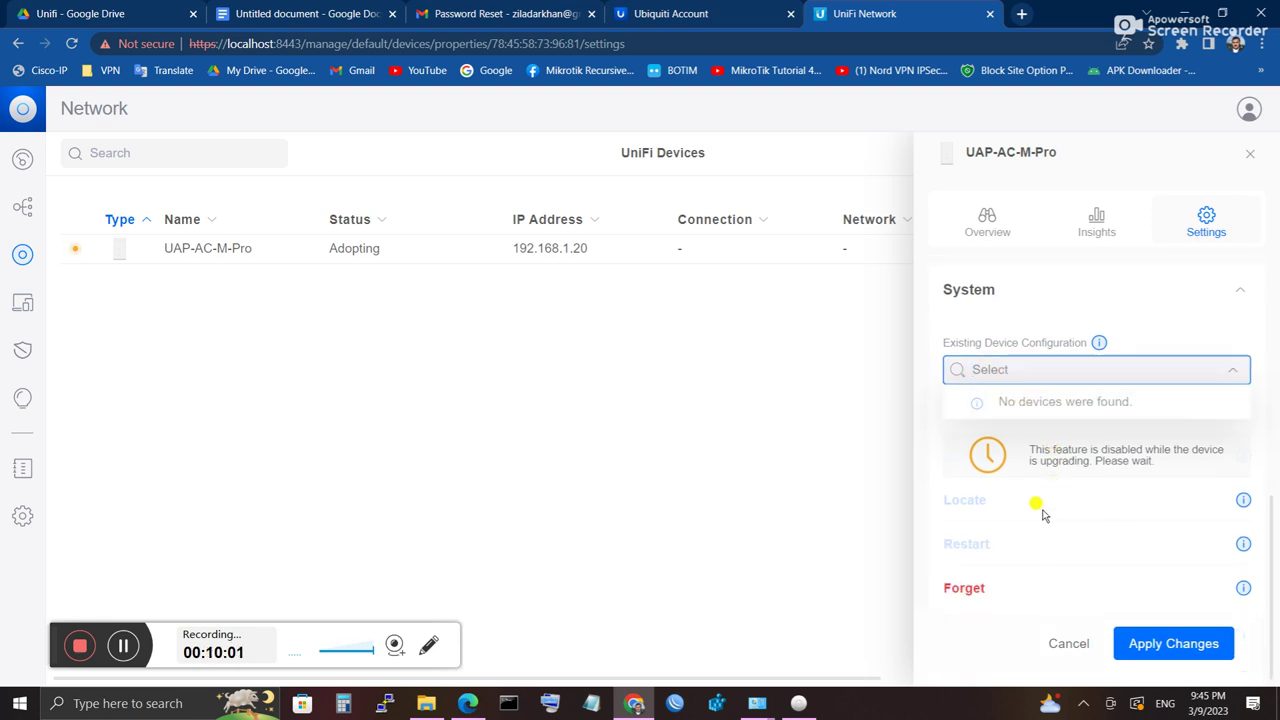
{"action": "scroll", "coordinate": [1060, 503], "scroll_direction": "up", "scroll_amount": 5}
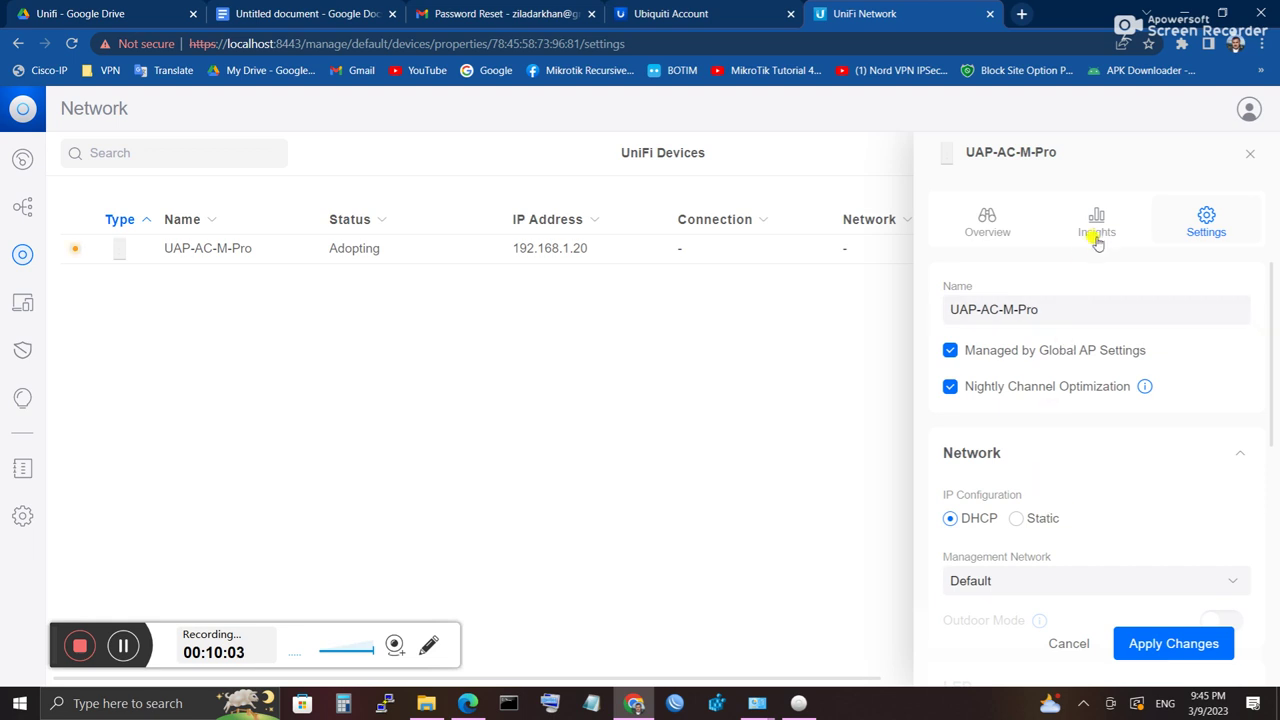
Step: Review the UAP-AC-M-Pro overview, select its IP 192.168.1.20, and close the panel
{"action": "left_click", "coordinate": [1096, 230]}
{"action": "left_click", "coordinate": [985, 234]}
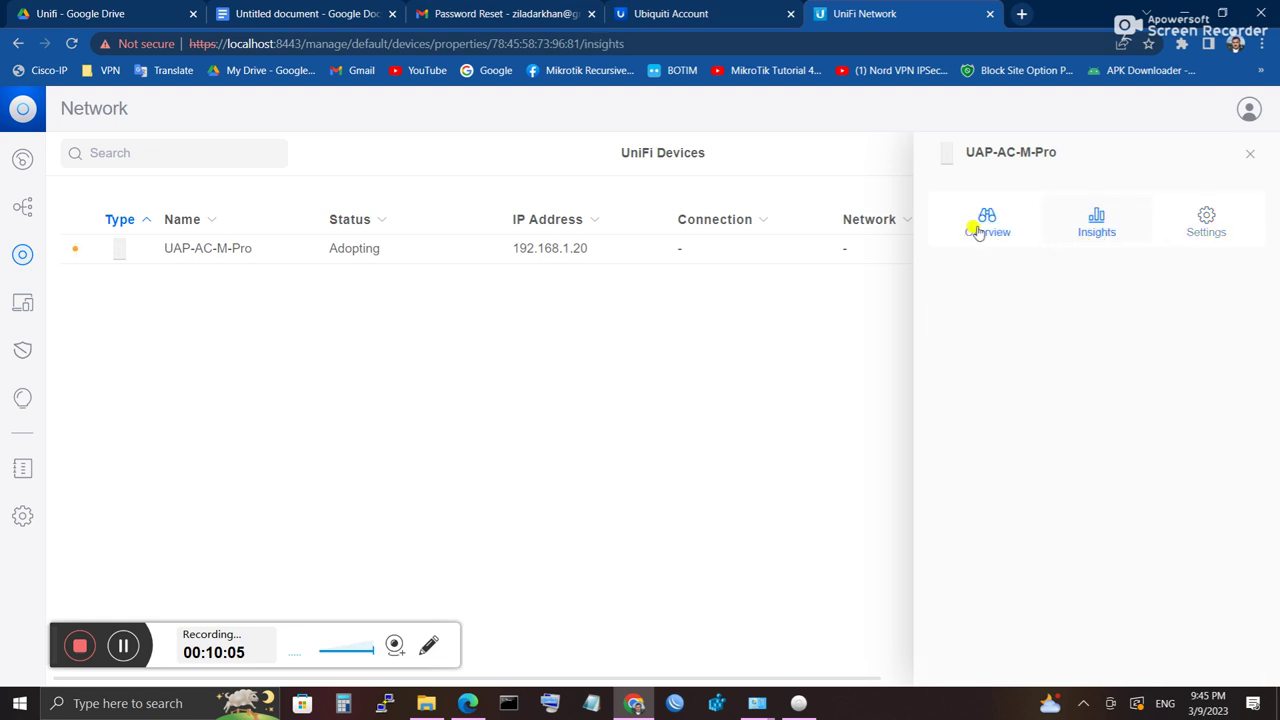
{"action": "scroll", "coordinate": [1036, 390], "scroll_direction": "down", "scroll_amount": 1}
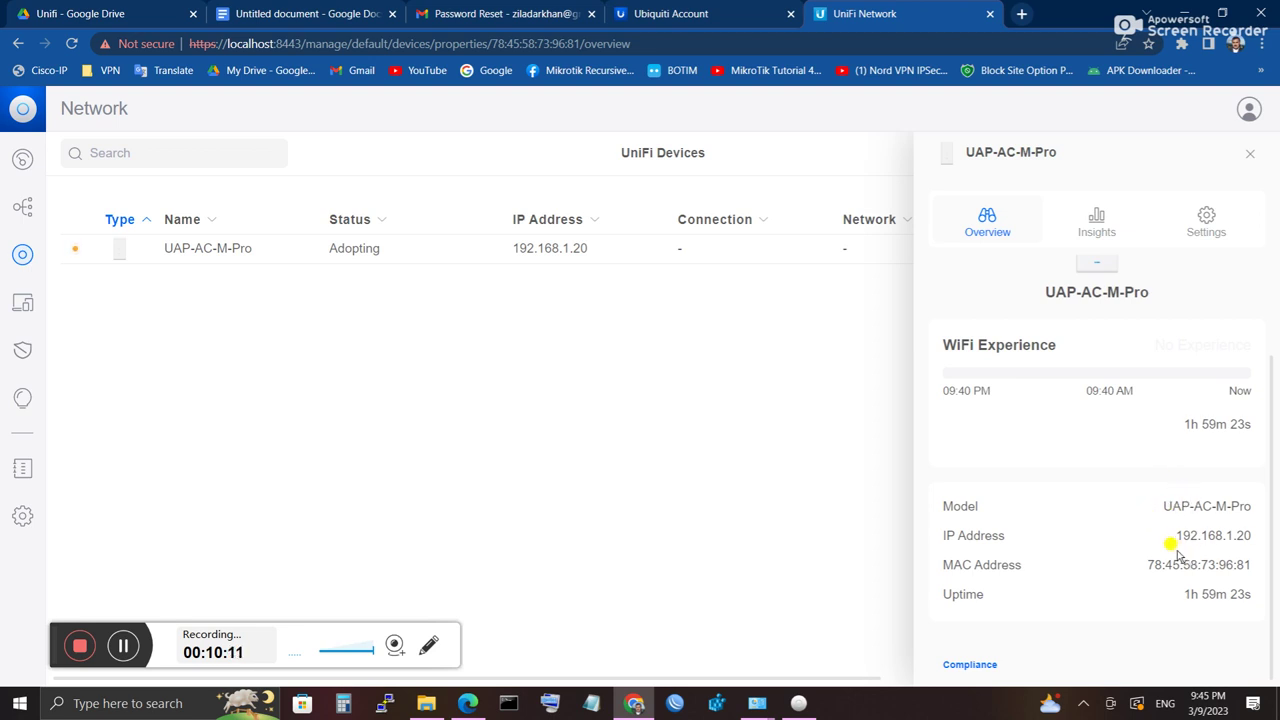
{"action": "left_click_drag", "start_coordinate": [1170, 537], "coordinate": [1256, 540]}
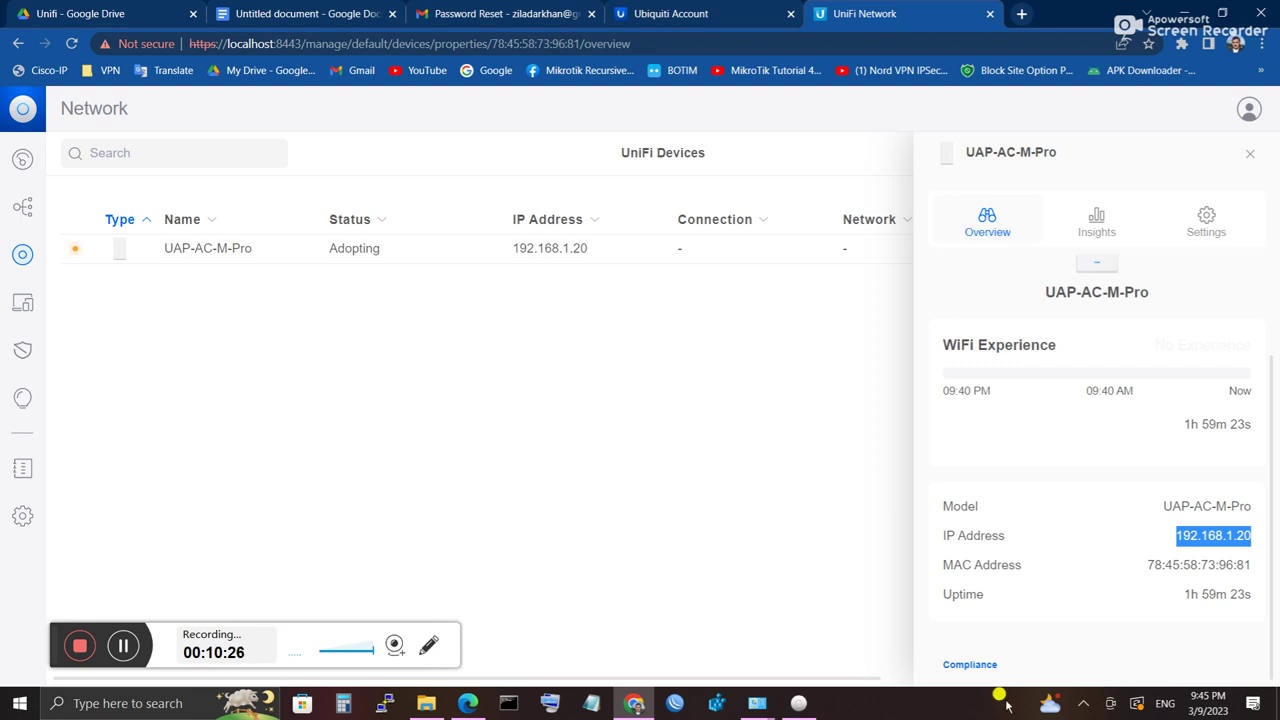
{"action": "left_click", "coordinate": [1247, 158]}
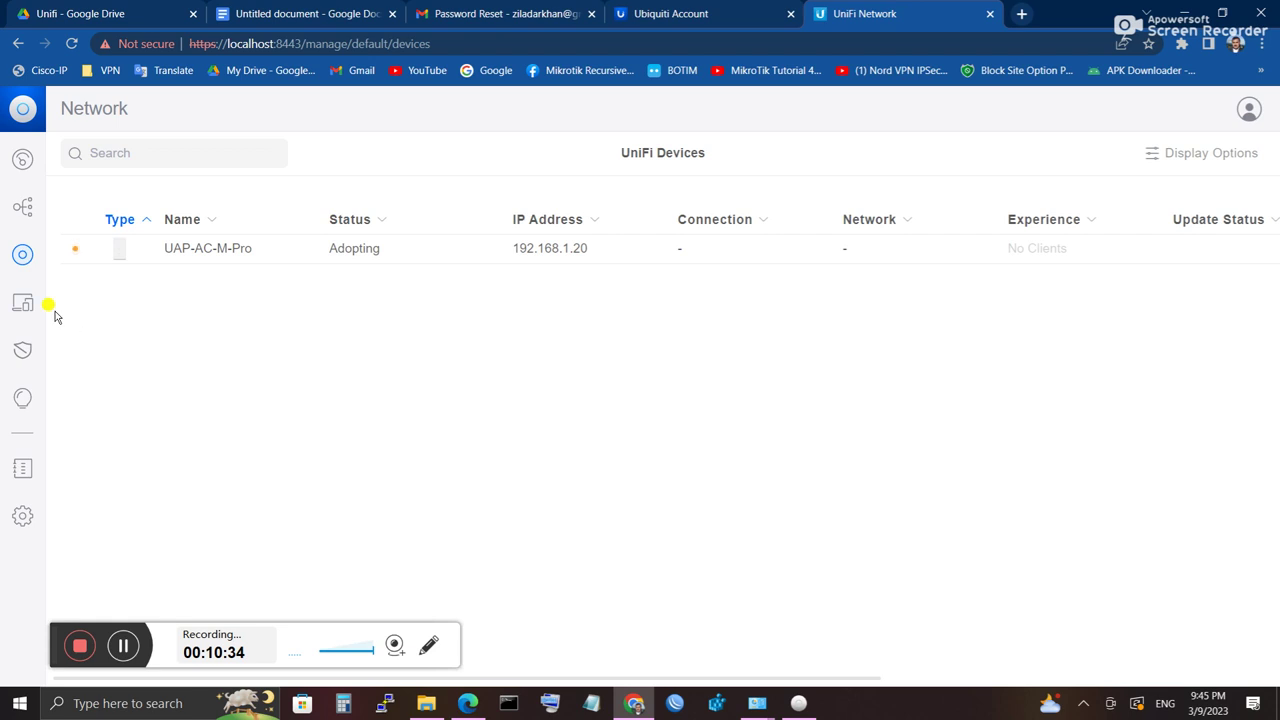
Step: Open the UAP-AC-M-Pro's settings from the network topology view
{"action": "left_click", "coordinate": [28, 215]}
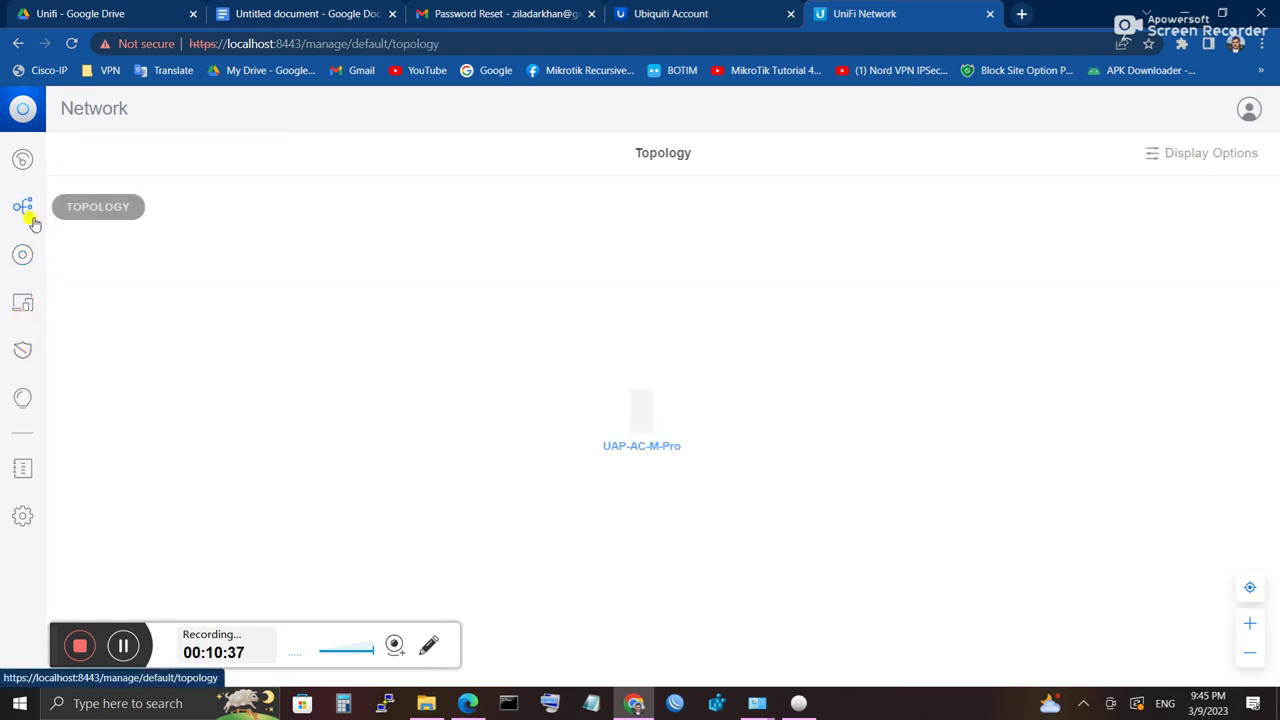
{"action": "left_click", "coordinate": [659, 424]}
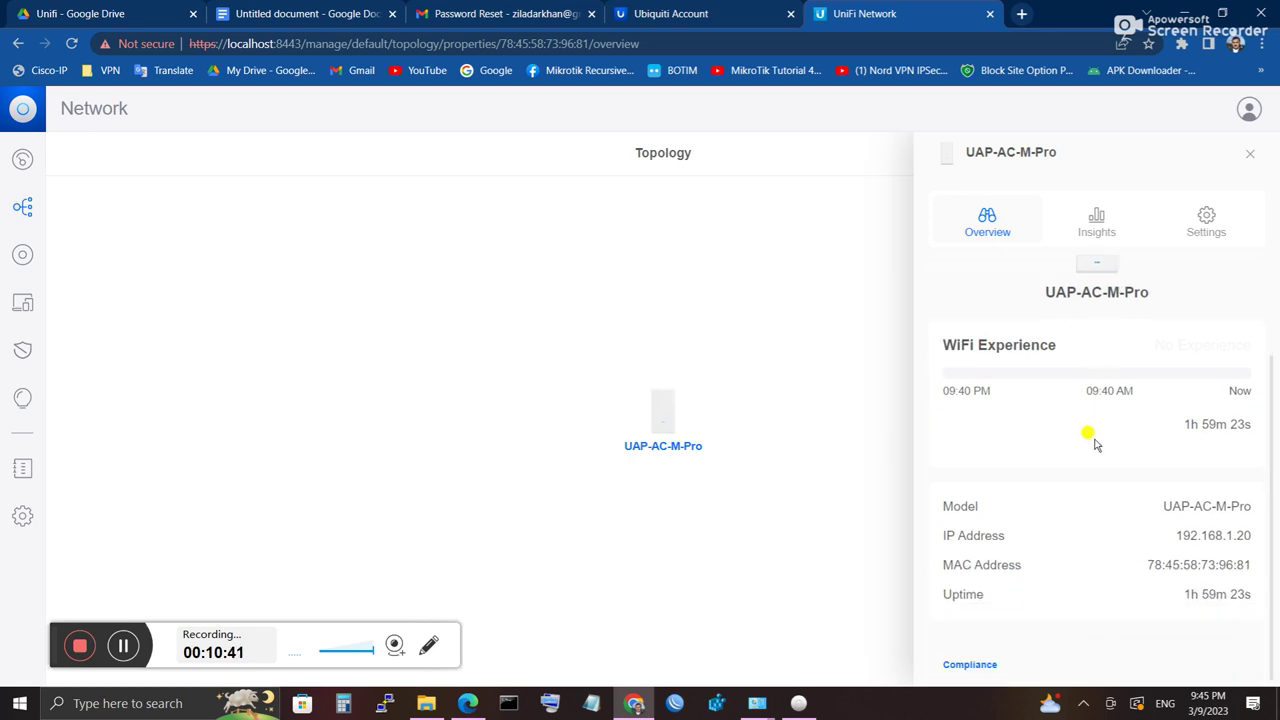
{"action": "left_click", "coordinate": [1203, 222]}
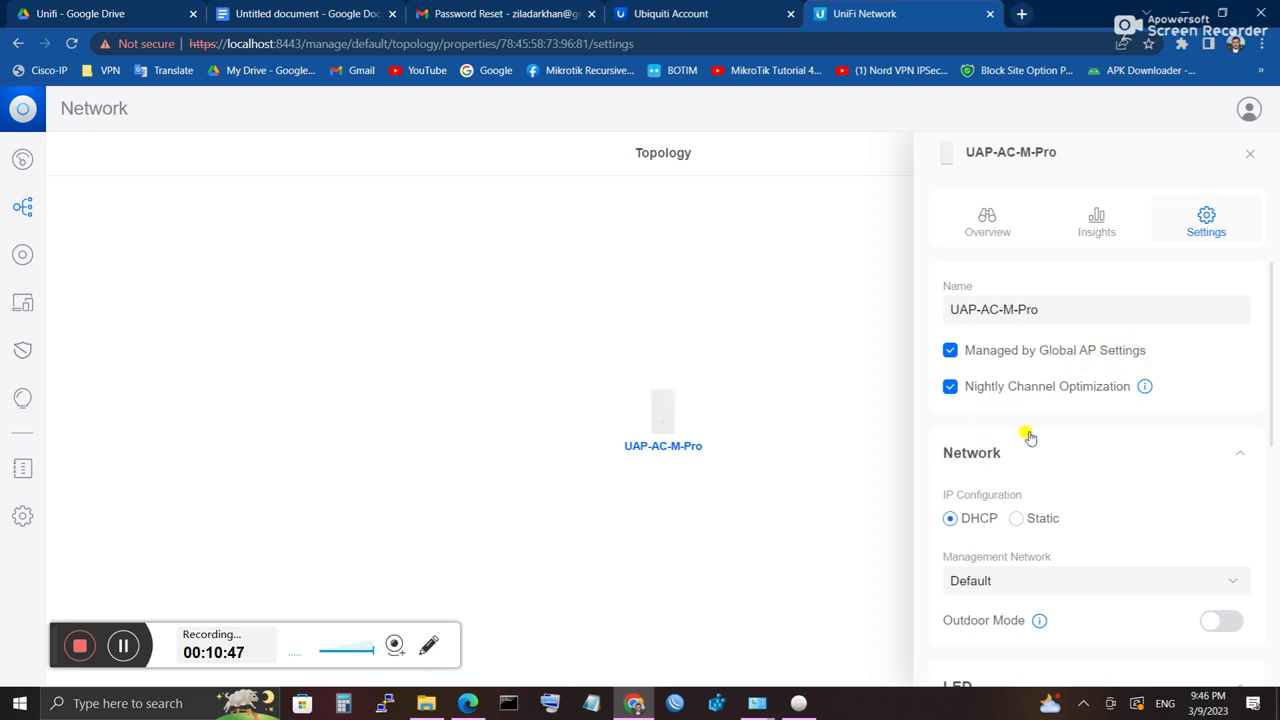
{"action": "scroll", "coordinate": [996, 490], "scroll_direction": "down", "scroll_amount": 4}
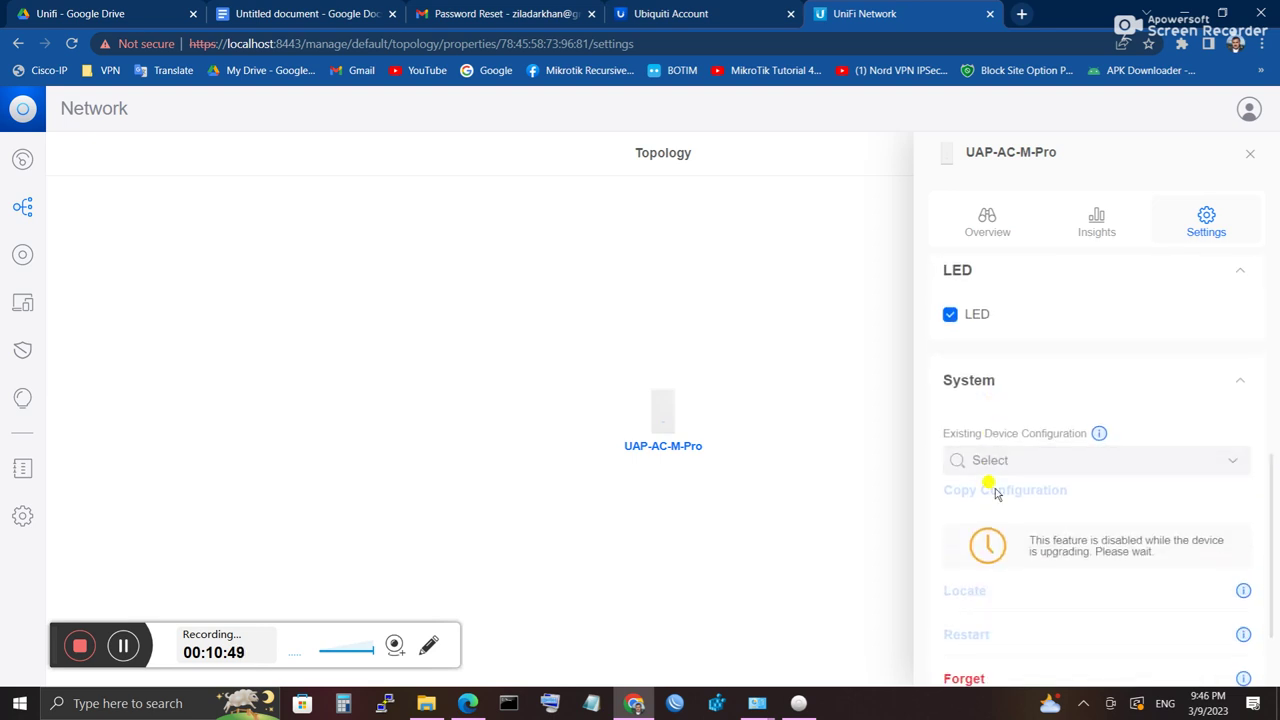
{"action": "scroll", "coordinate": [991, 491], "scroll_direction": "up", "scroll_amount": 3}
Step: Try static IP, revert to DHCP, keep management network Default, and close the panel
{"action": "left_click", "coordinate": [1015, 352]}
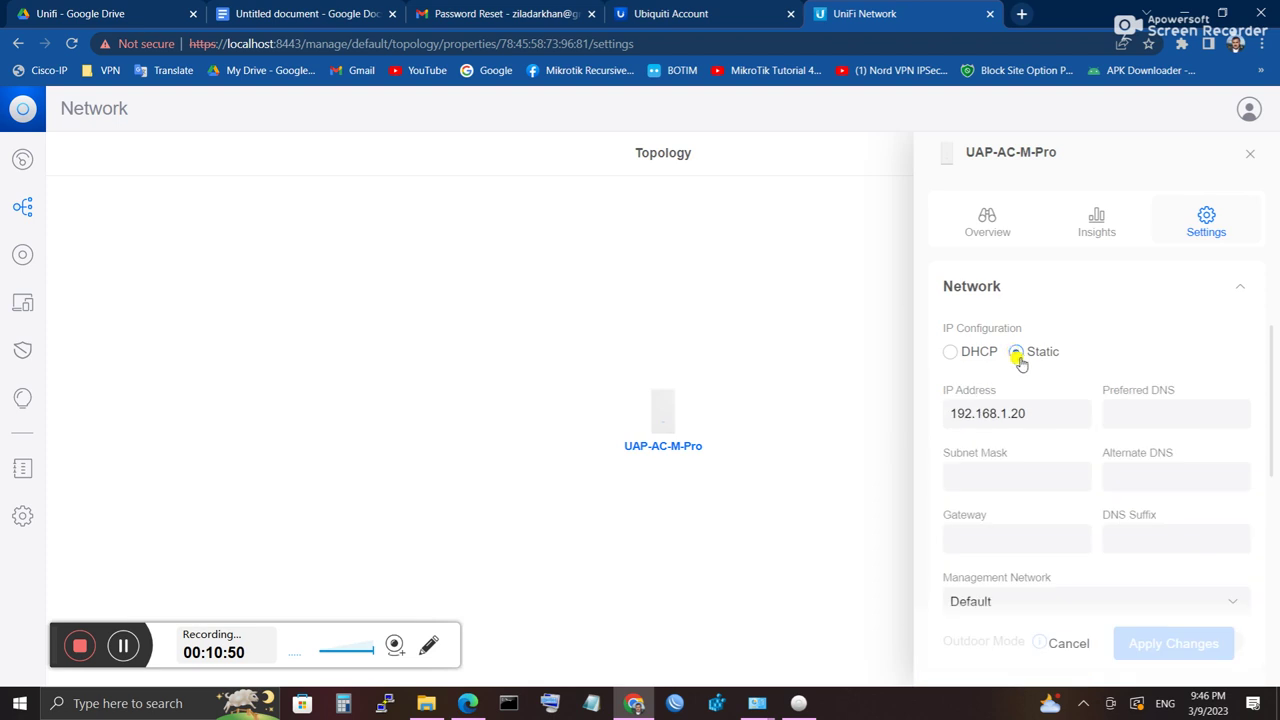
{"action": "left_click", "coordinate": [950, 352]}
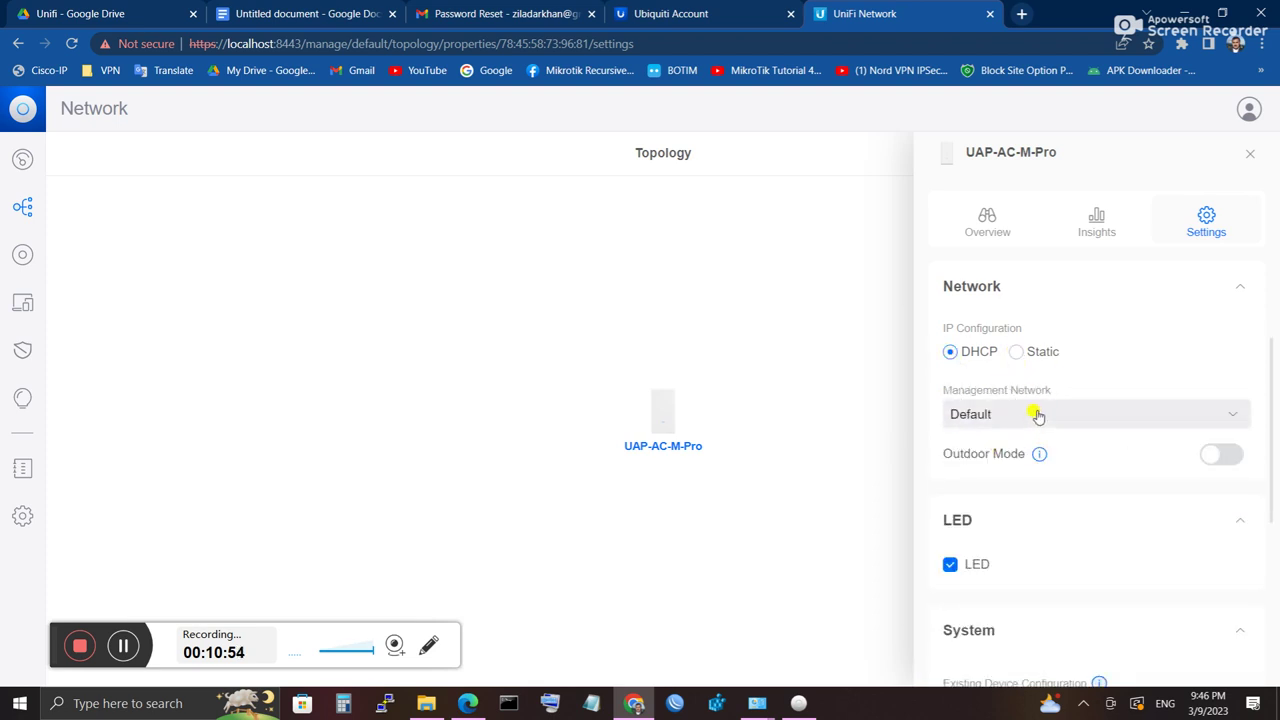
{"action": "left_click", "coordinate": [1035, 413]}
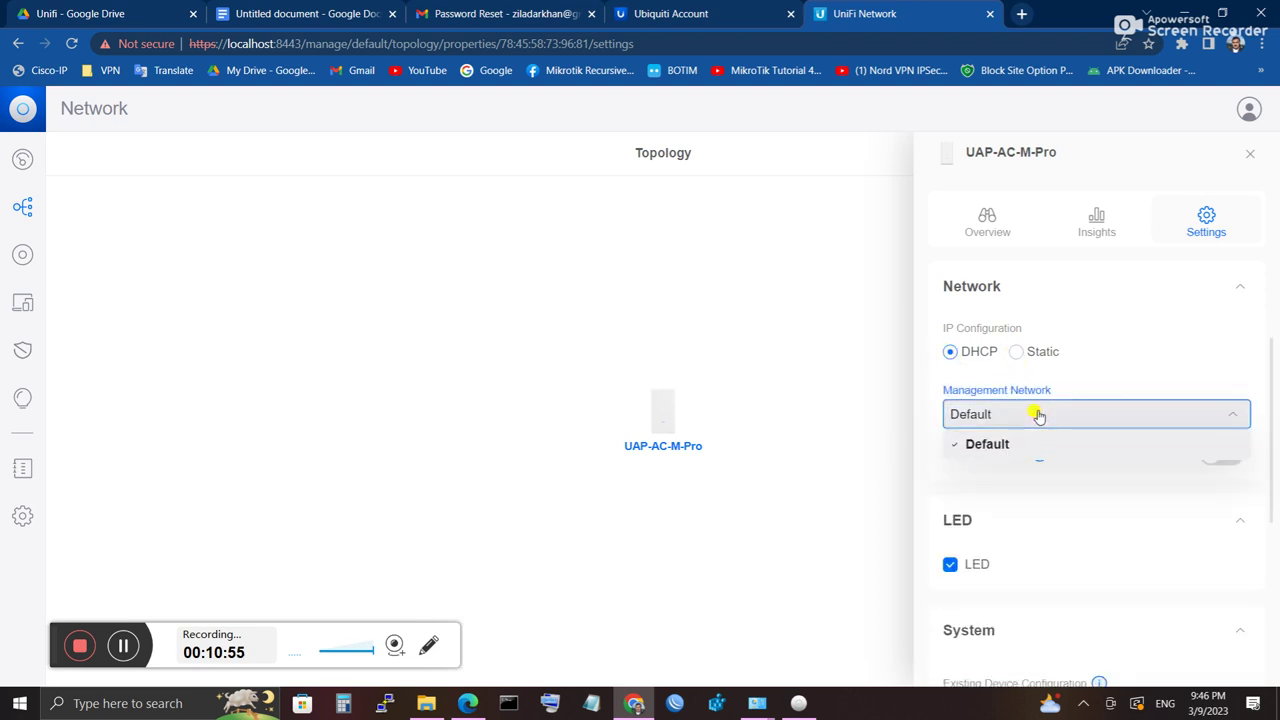
{"action": "left_click", "coordinate": [857, 446]}
{"action": "left_click", "coordinate": [1250, 153]}
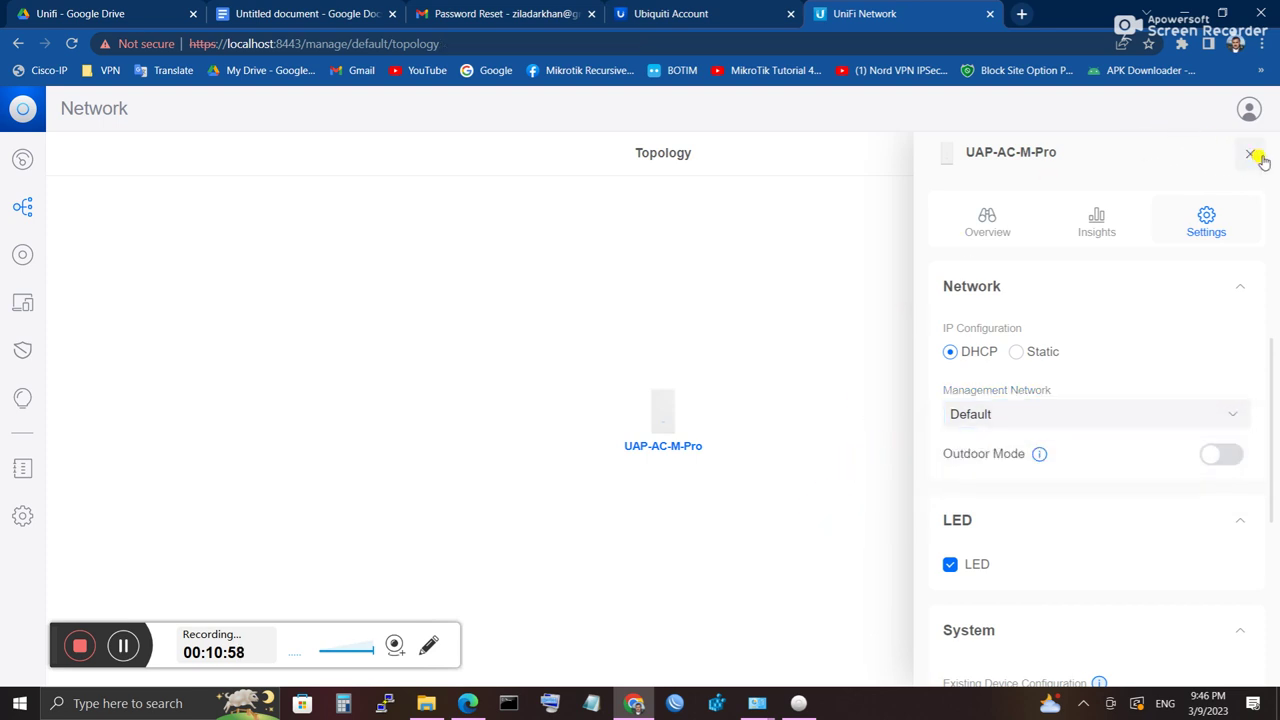
Step: Browse Client Devices, then the Traffic Identification security insights page
{"action": "left_click", "coordinate": [23, 302]}
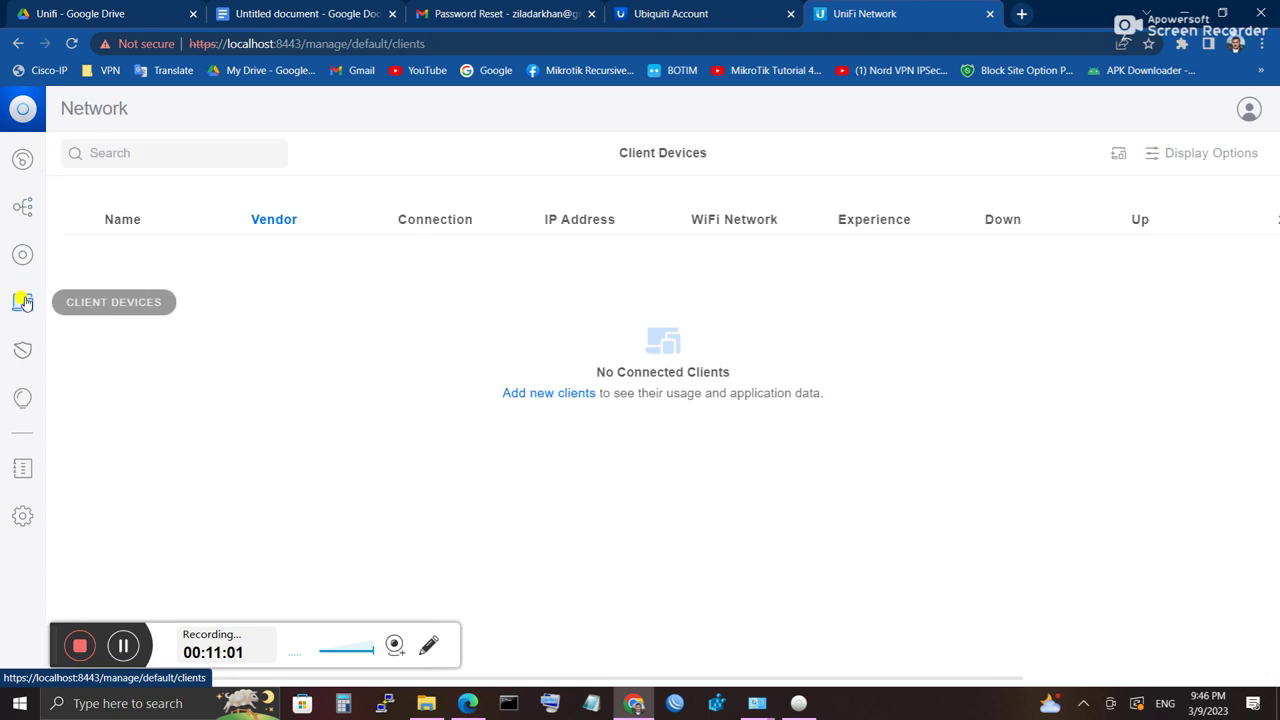
{"action": "left_click", "coordinate": [22, 350]}
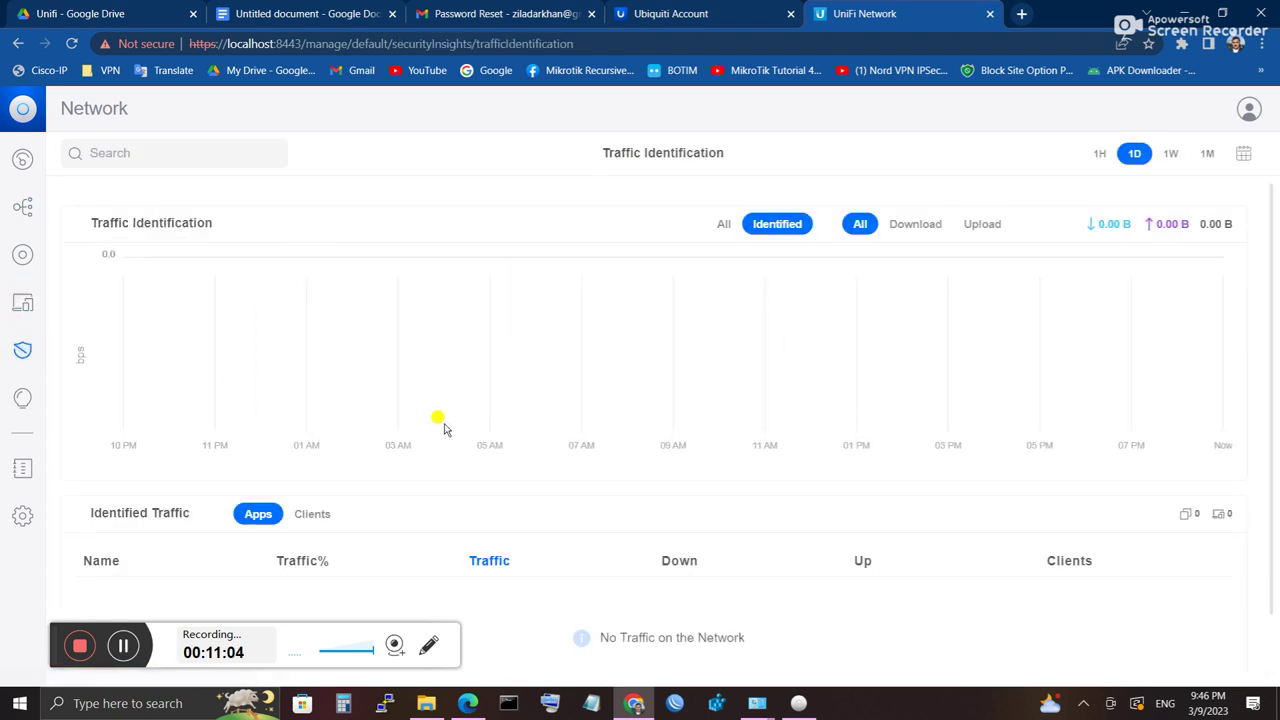
{"action": "scroll", "coordinate": [430, 432], "scroll_direction": "down", "scroll_amount": 1}
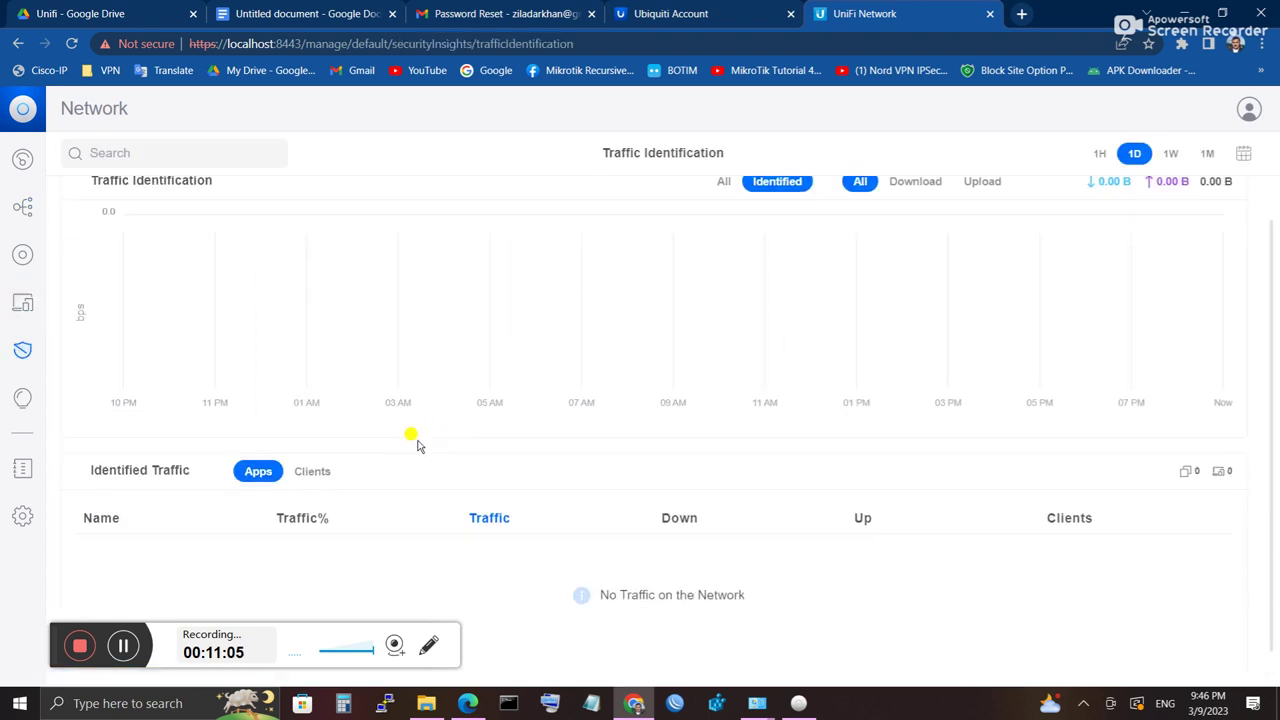
Step: Browse the WiFi insights performance page and system log, then go to WiFi settings
{"action": "left_click", "coordinate": [23, 399]}
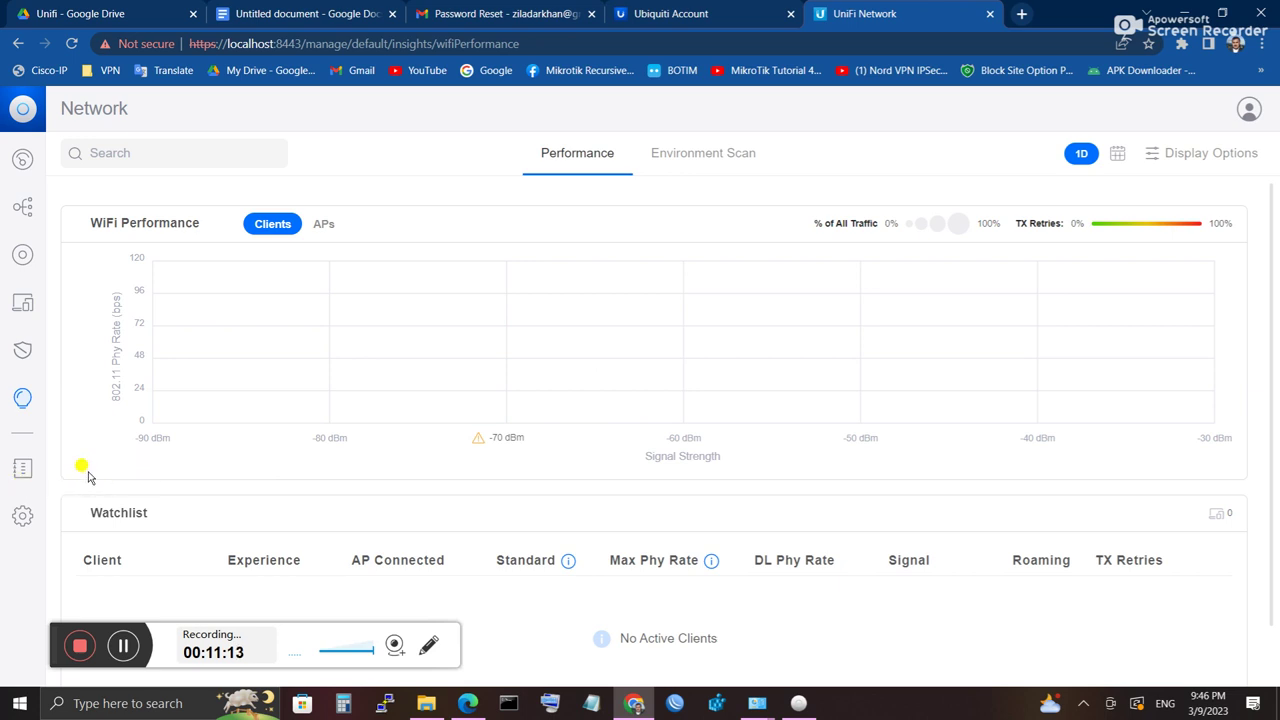
{"action": "left_click", "coordinate": [22, 470]}
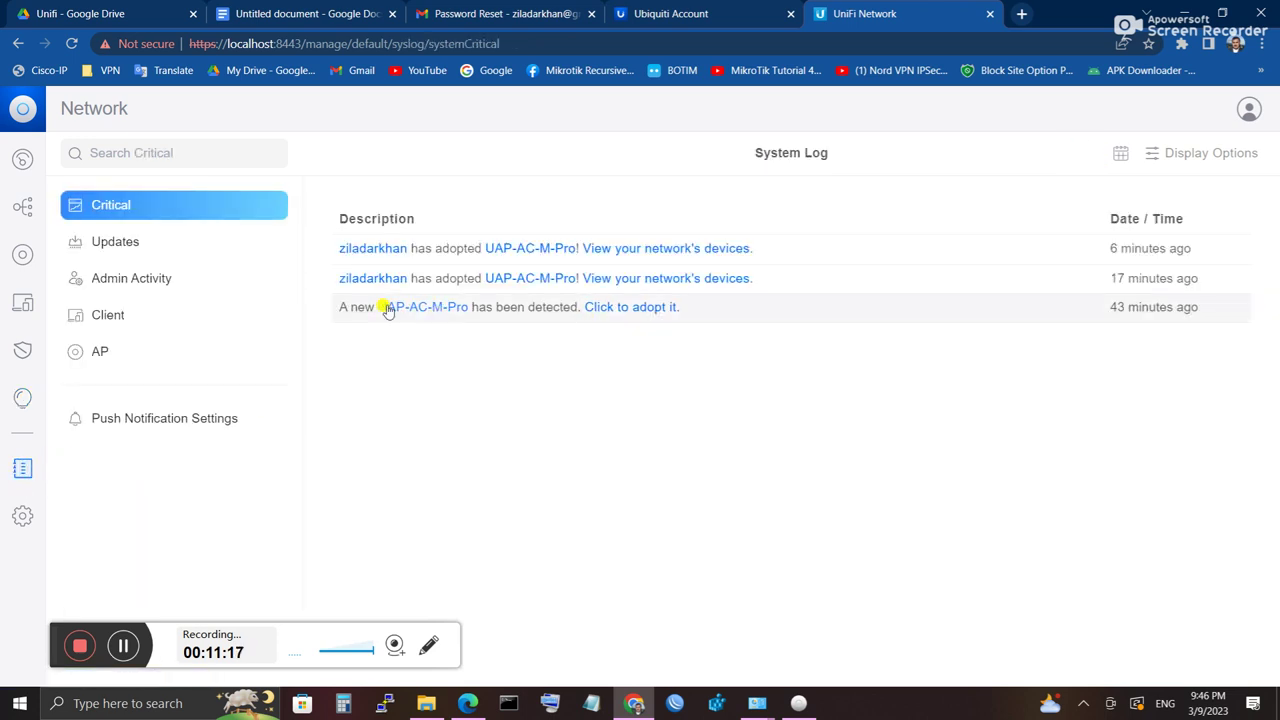
{"action": "left_click", "coordinate": [22, 516]}
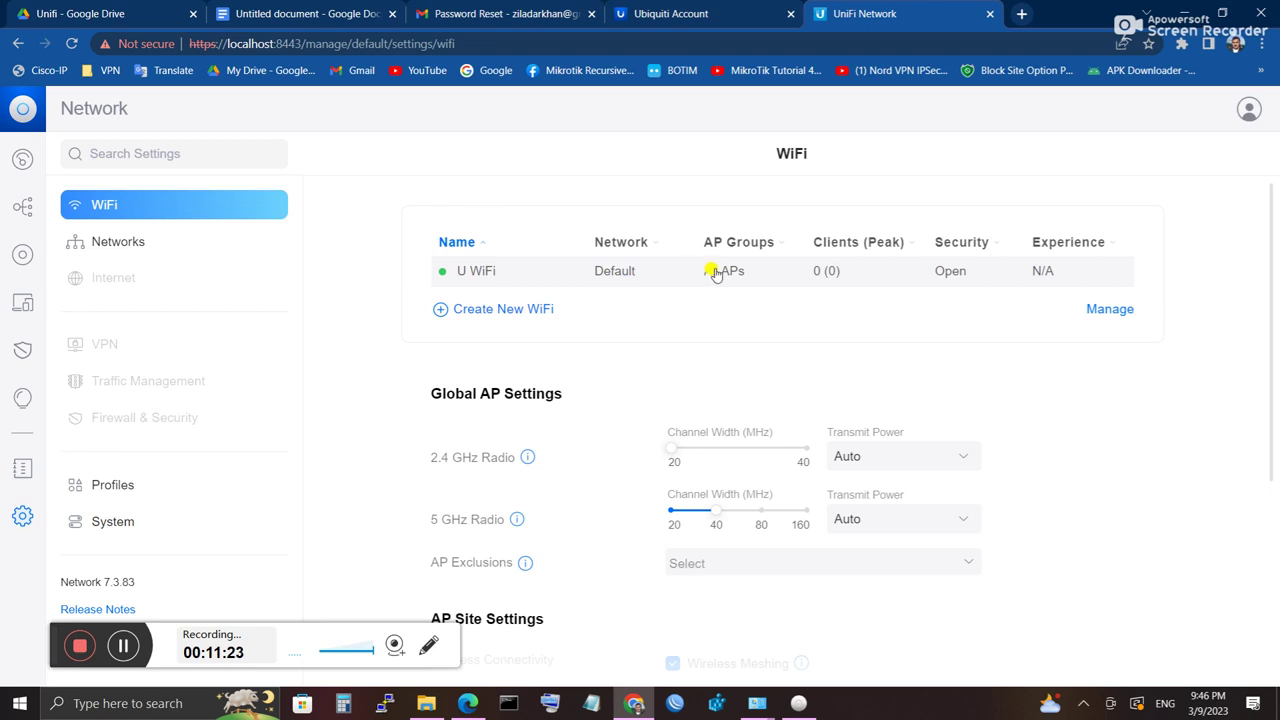
Step: Exclude UAP-AC-M-Pro from Nightly Channel Optimization and save the Global AP Settings
{"action": "scroll", "coordinate": [972, 432], "scroll_direction": "down", "scroll_amount": 3}
{"action": "scroll", "coordinate": [968, 434], "scroll_direction": "down", "scroll_amount": 1}
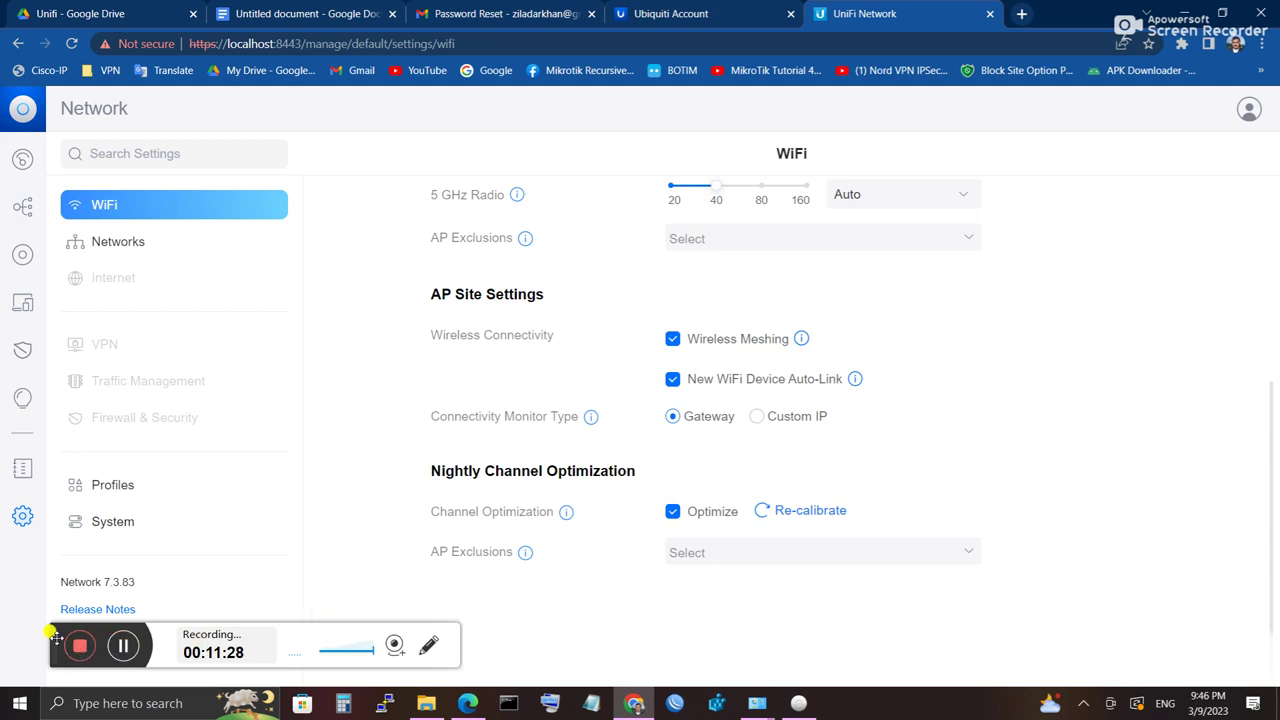
{"action": "left_click_drag", "start_coordinate": [57, 638], "coordinate": [1207, 523]}
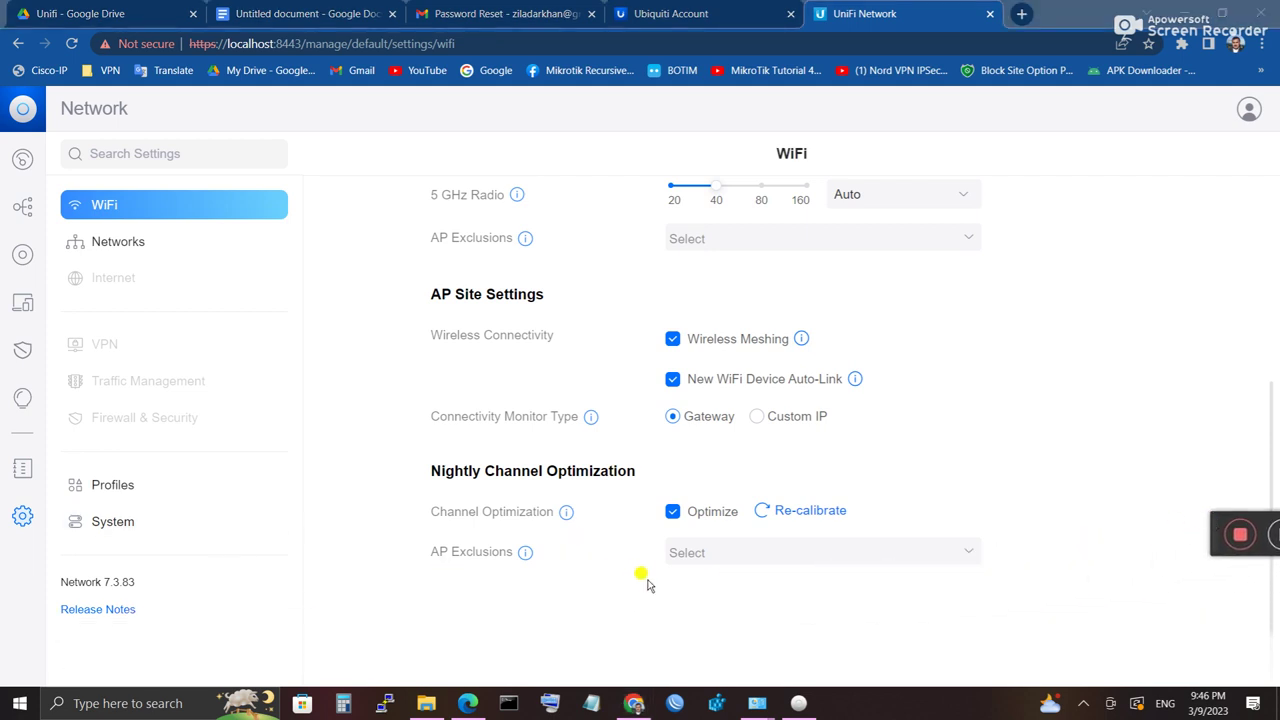
{"action": "left_click", "coordinate": [718, 555]}
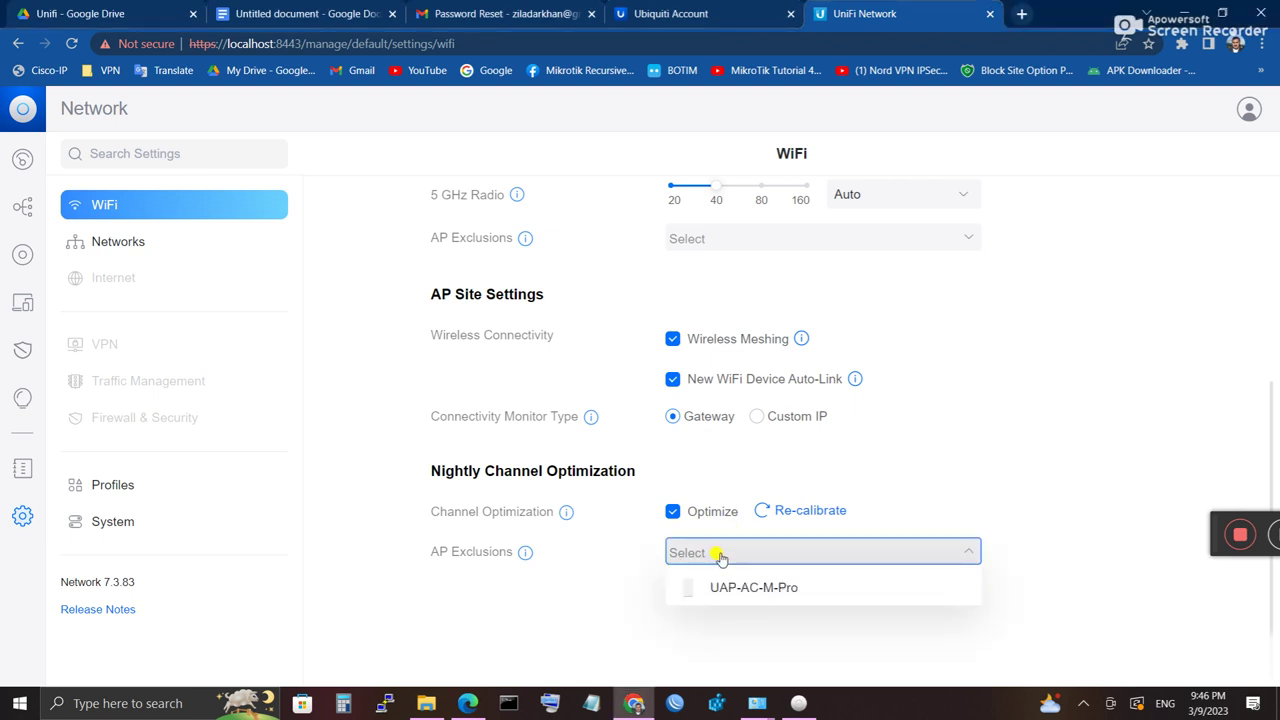
{"action": "left_click", "coordinate": [950, 439]}
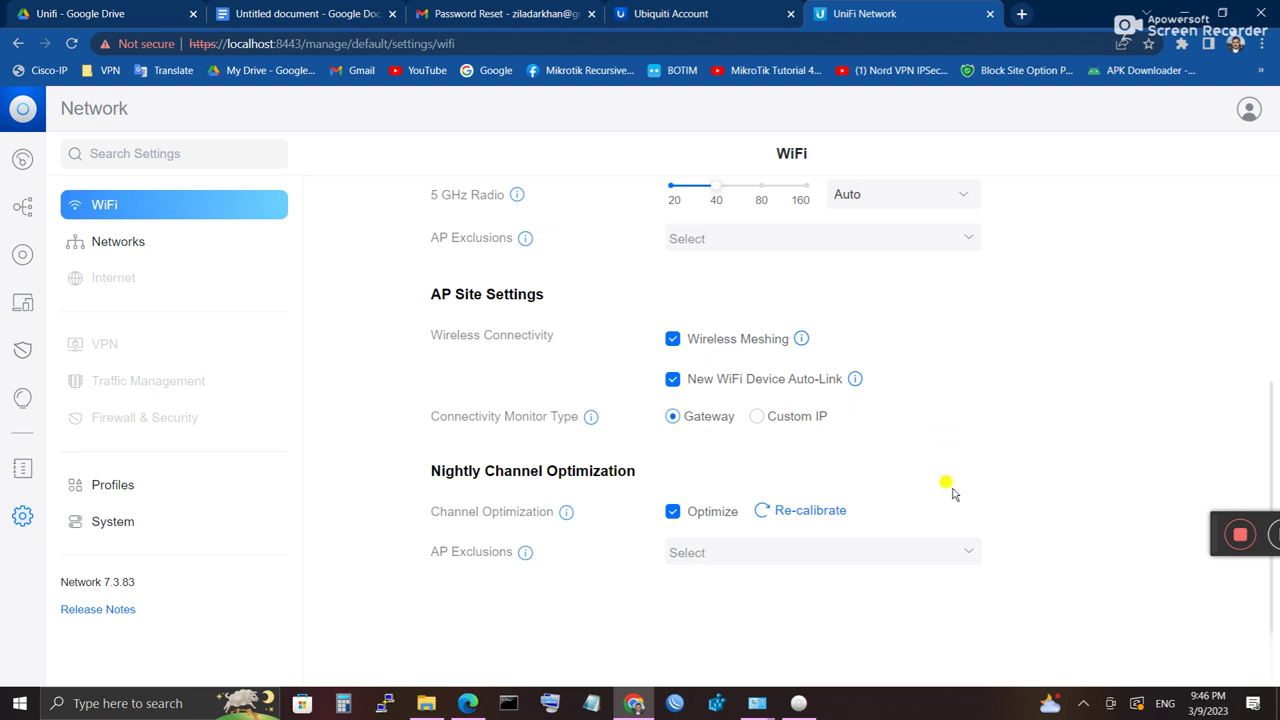
{"action": "left_click", "coordinate": [706, 557]}
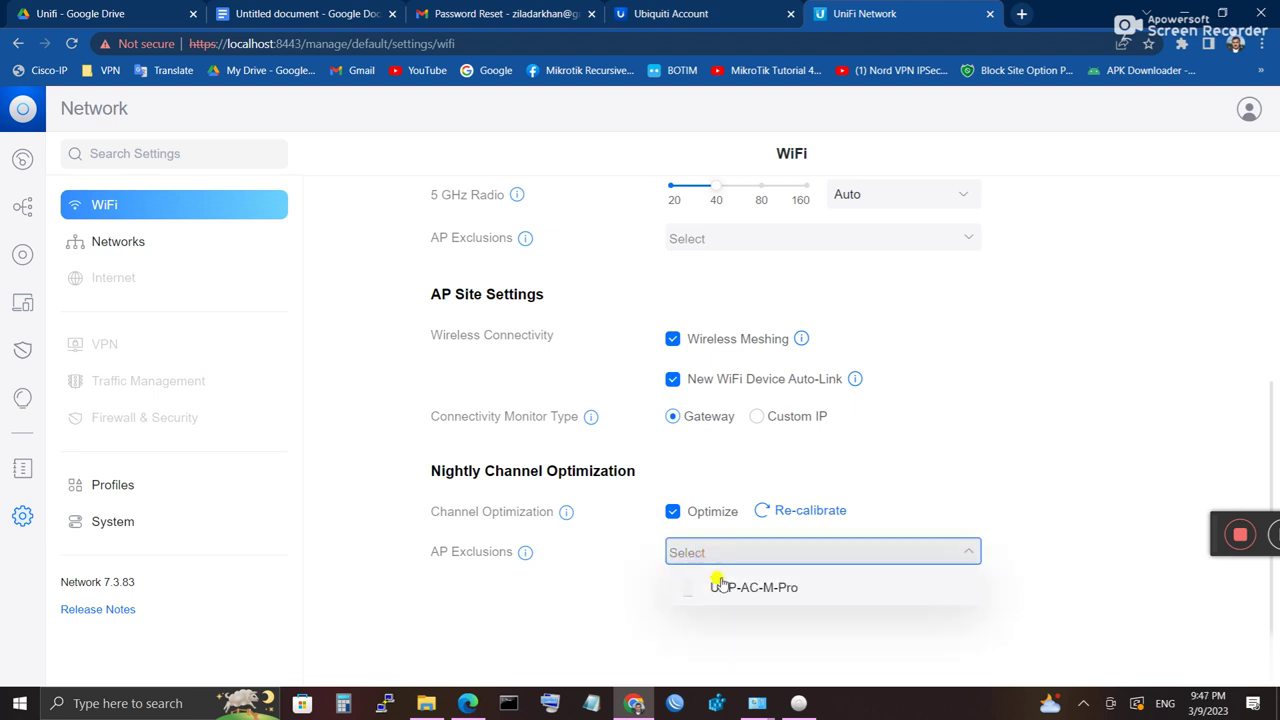
{"action": "left_click", "coordinate": [716, 586]}
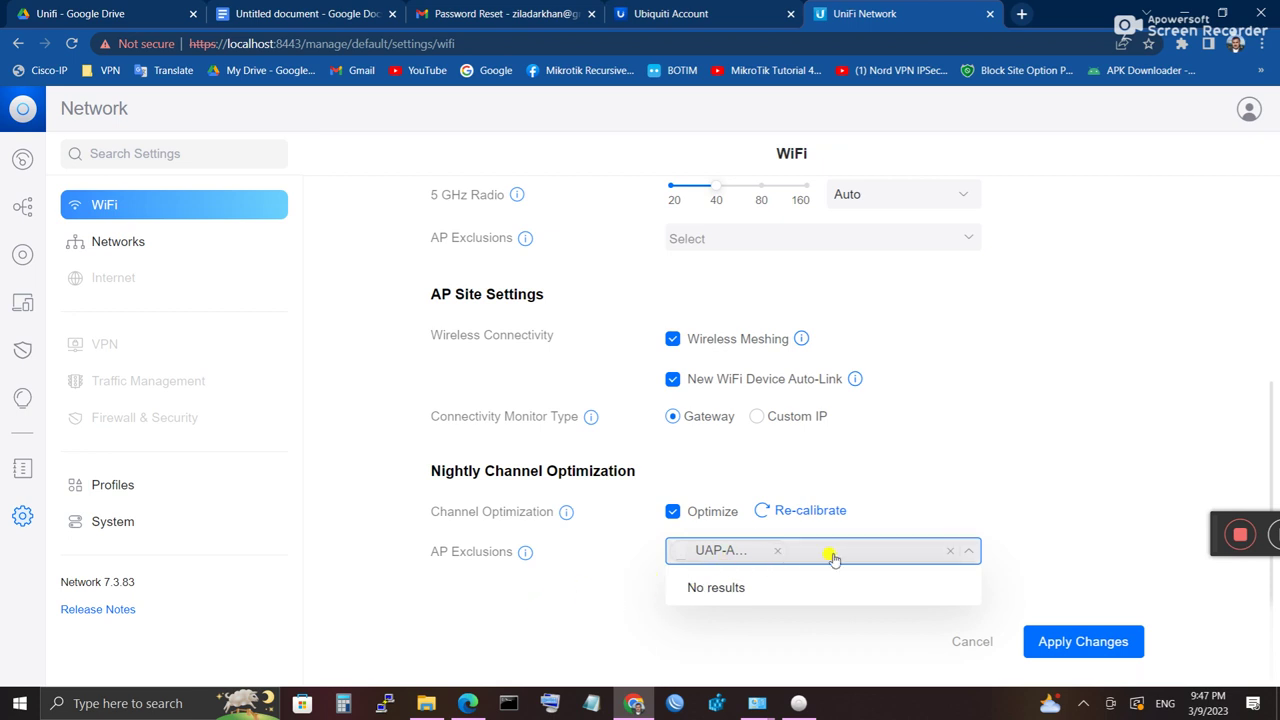
{"action": "left_click", "coordinate": [1060, 638]}
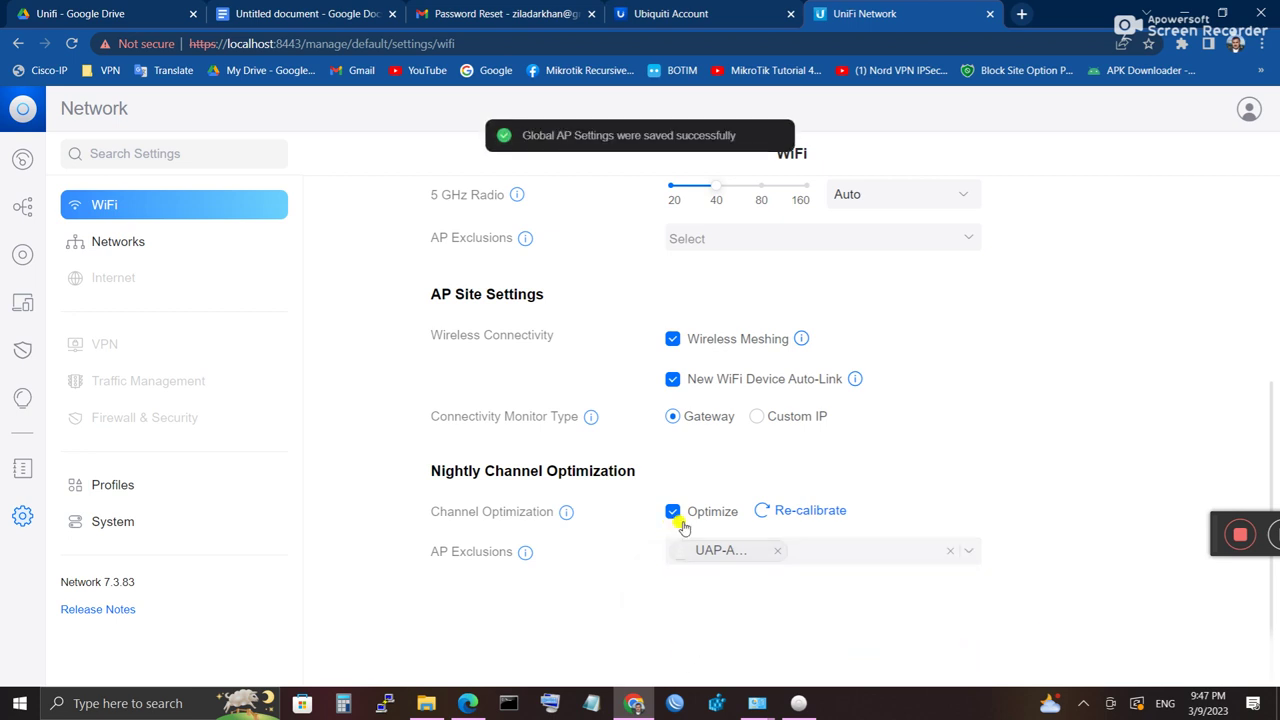
{"action": "scroll", "coordinate": [683, 527], "scroll_direction": "up", "scroll_amount": 3}
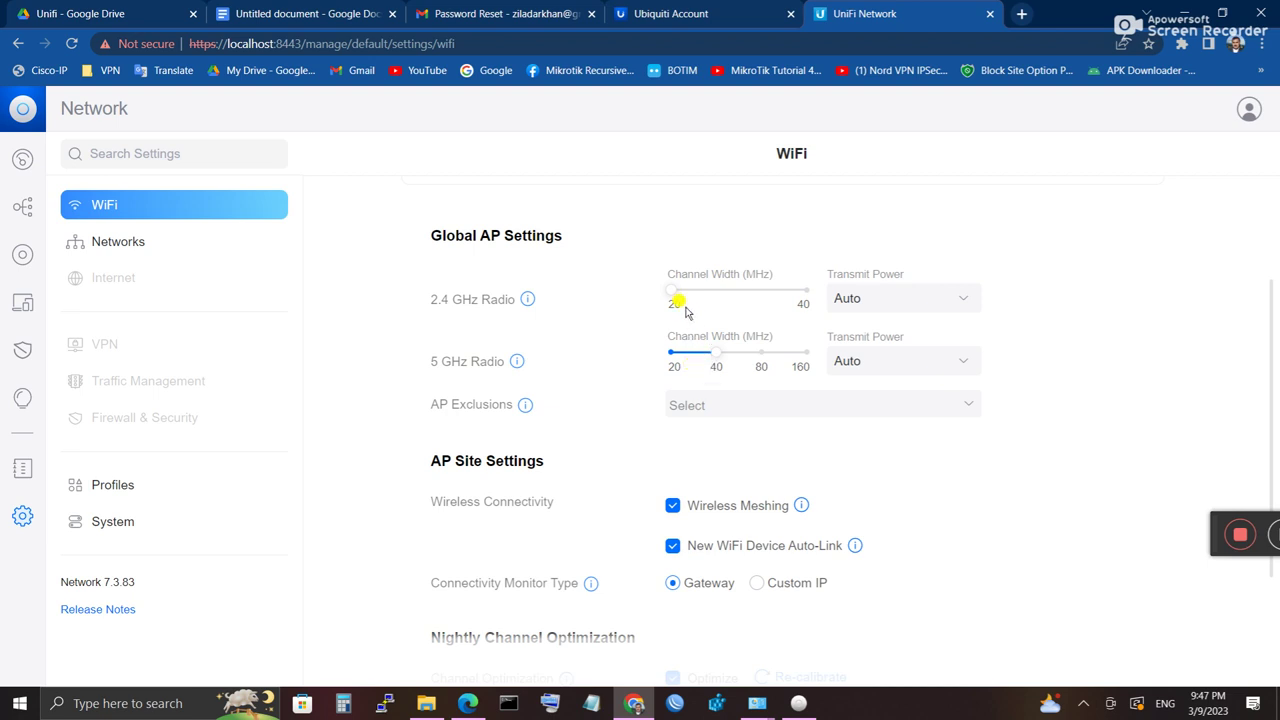
{"action": "left_click", "coordinate": [936, 312]}
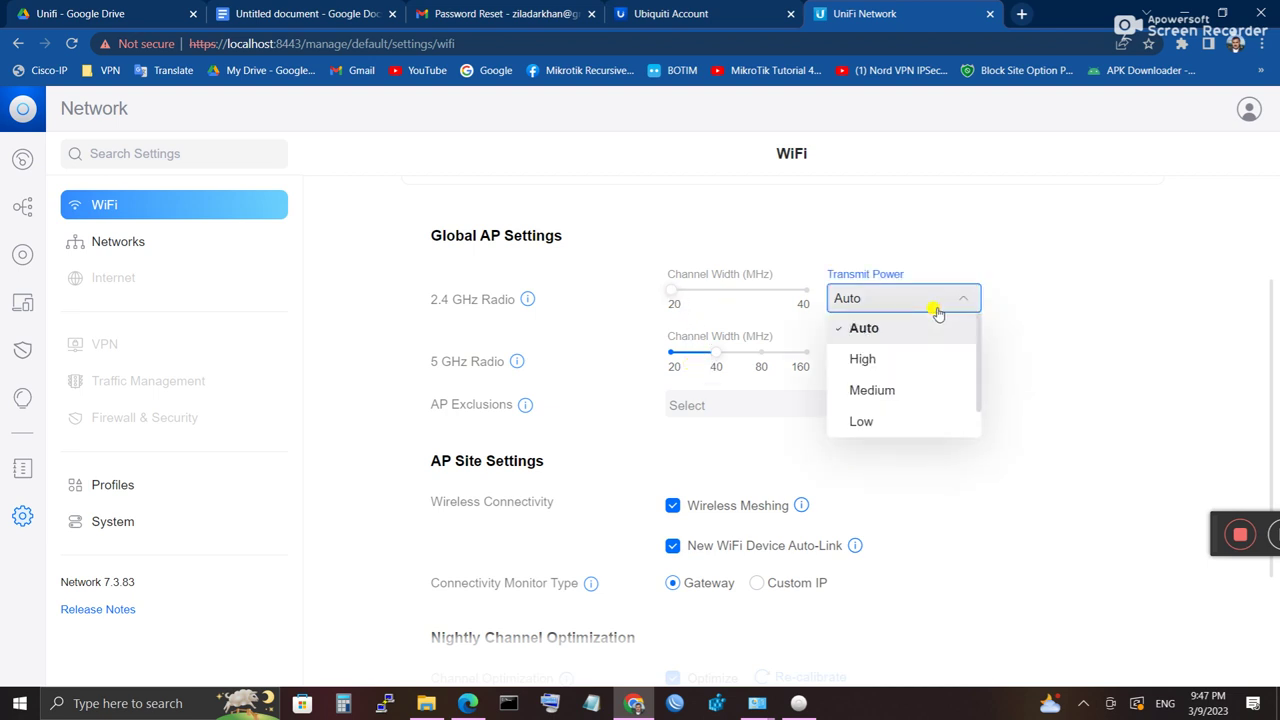
{"action": "left_click", "coordinate": [899, 368]}
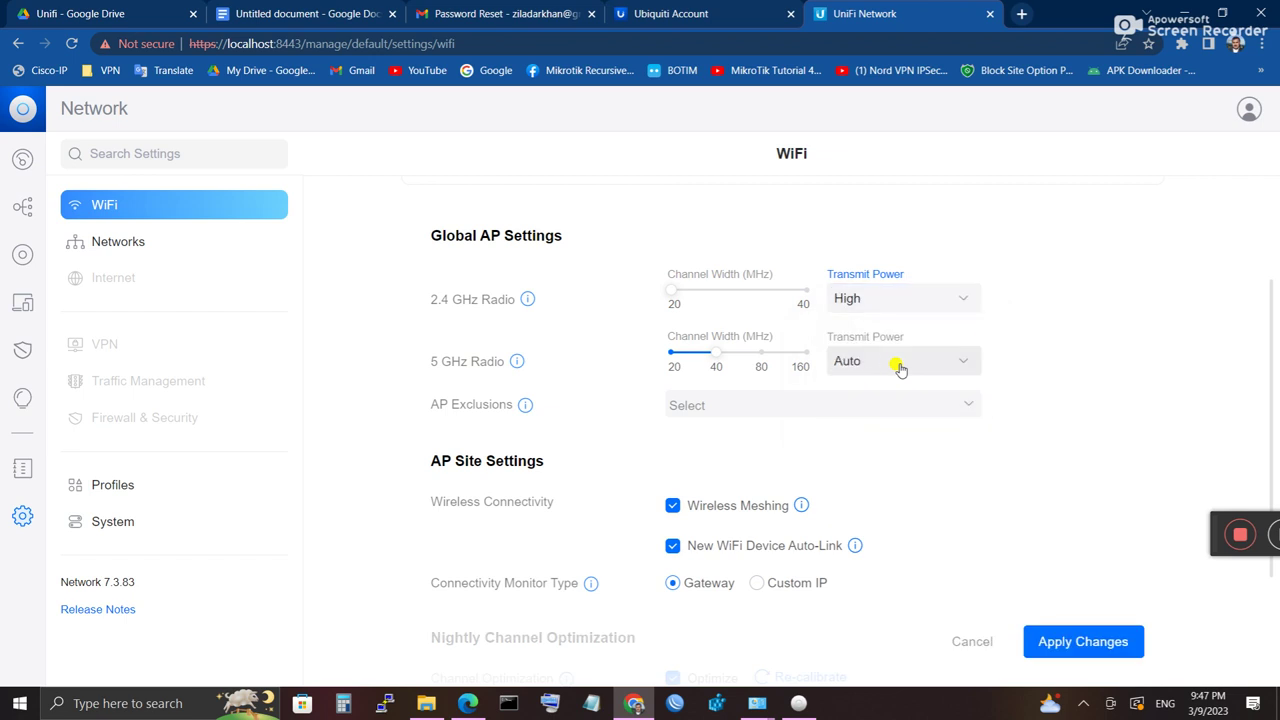
{"action": "left_click", "coordinate": [877, 300]}
{"action": "left_click", "coordinate": [864, 331]}
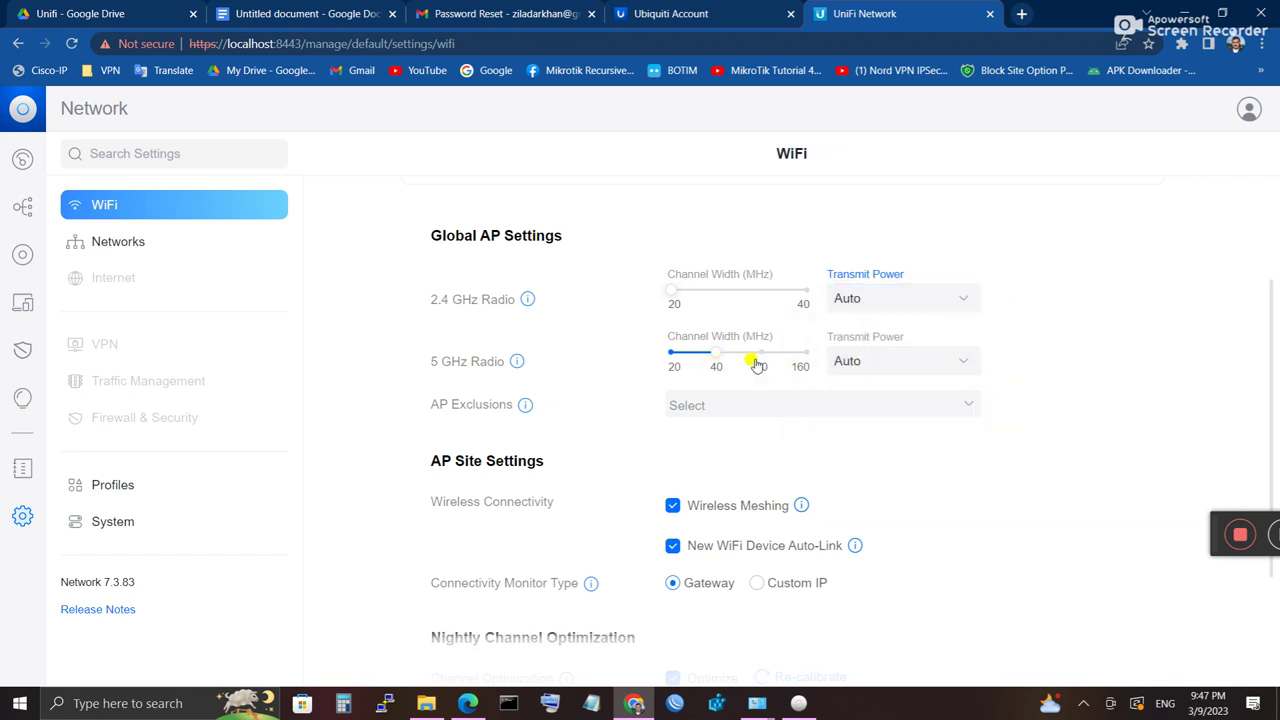
{"action": "left_click_drag", "start_coordinate": [762, 366], "coordinate": [716, 360]}
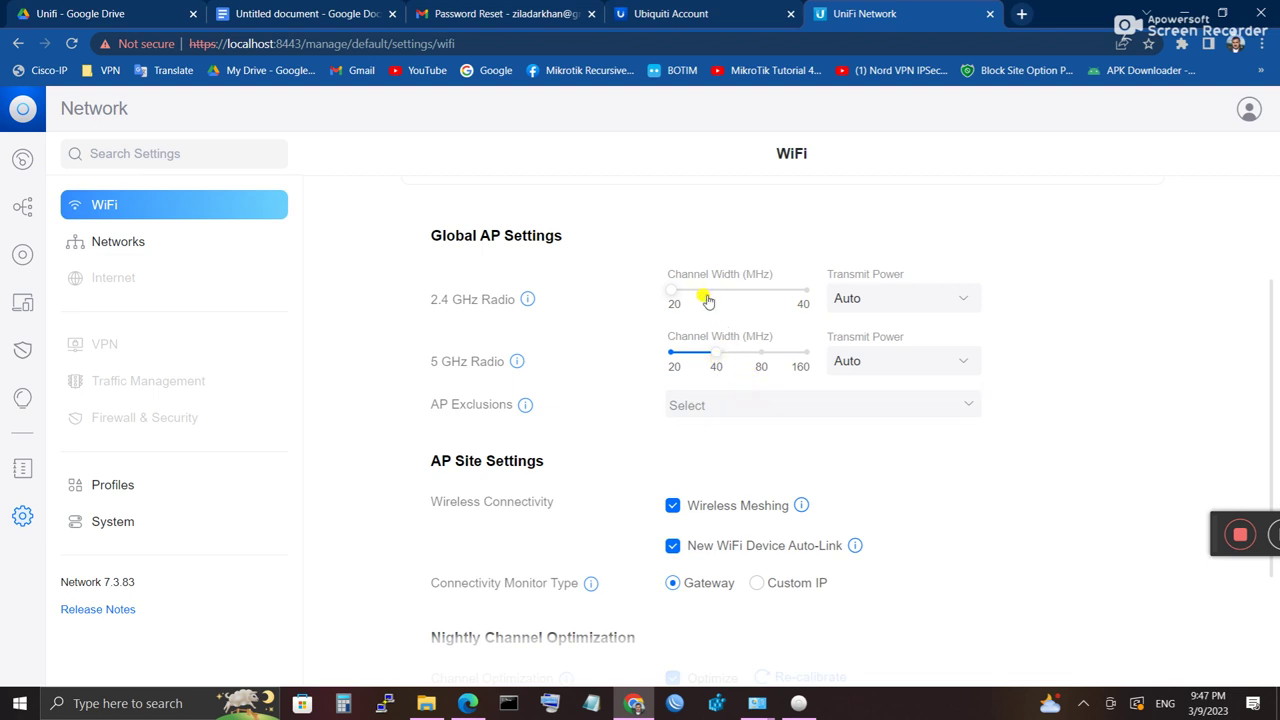
{"action": "left_click", "coordinate": [806, 296]}
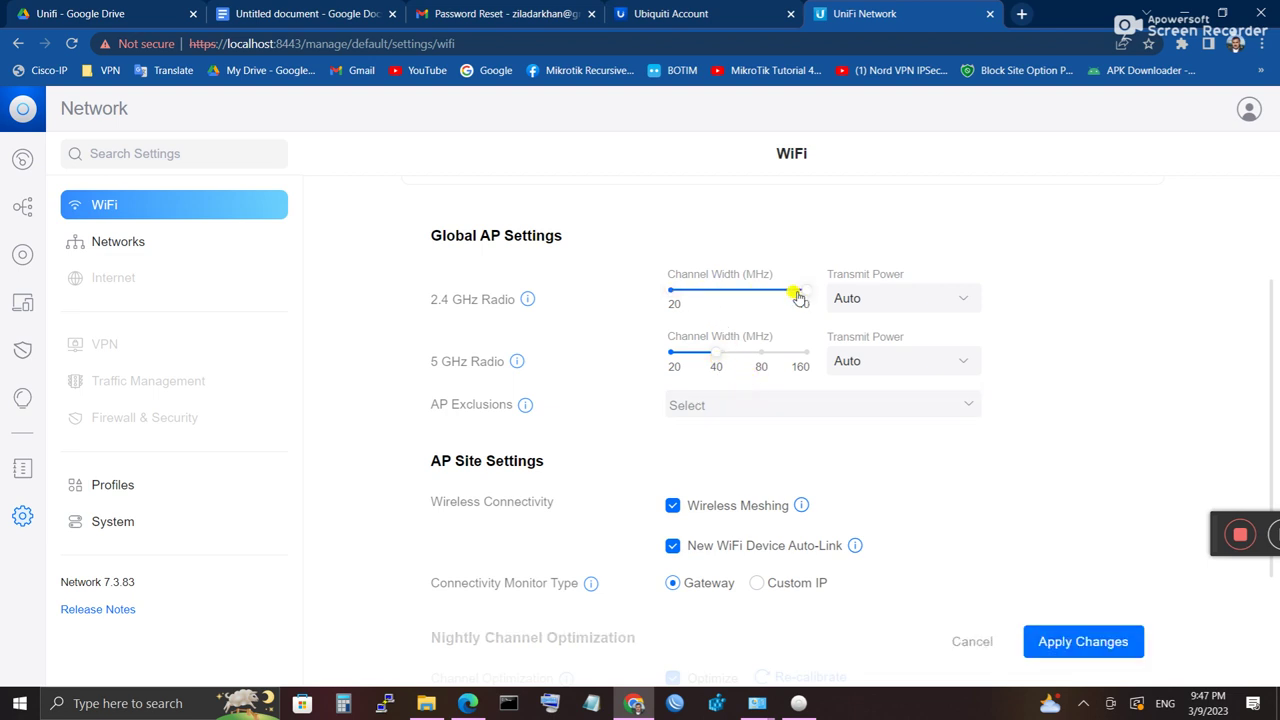
{"action": "left_click", "coordinate": [673, 297]}
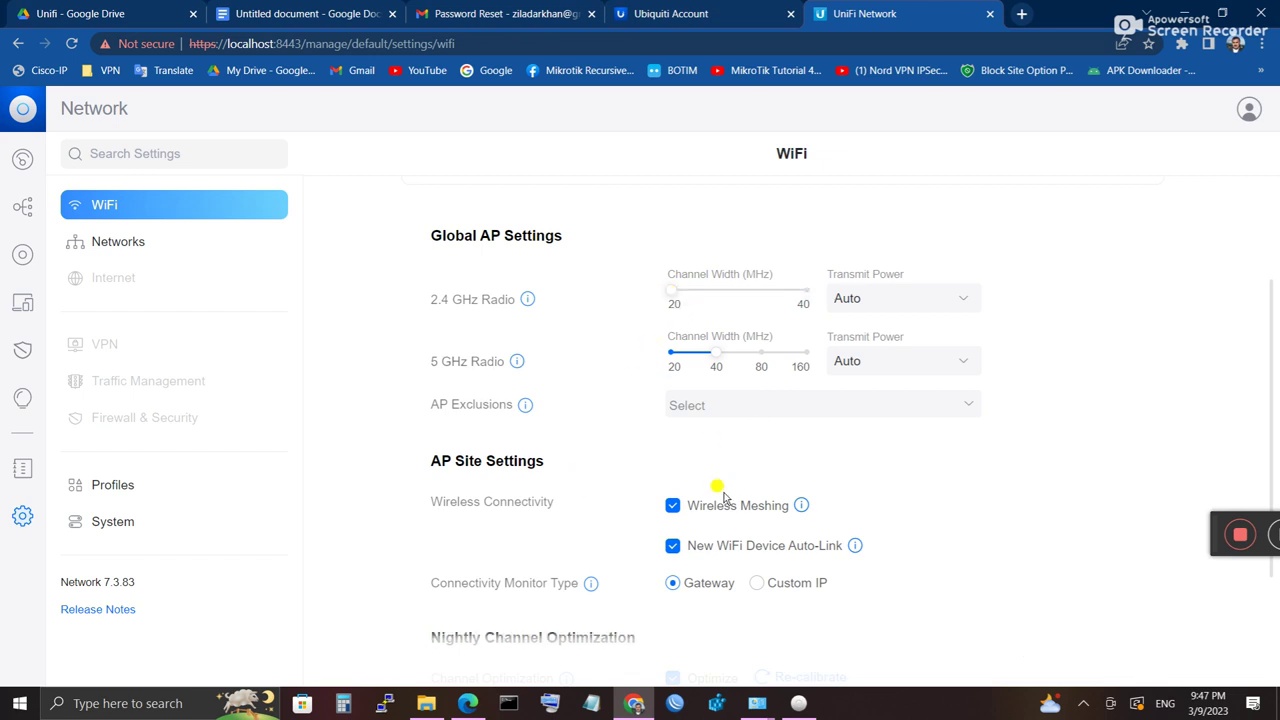
{"action": "scroll", "coordinate": [723, 497], "scroll_direction": "down", "scroll_amount": 3}
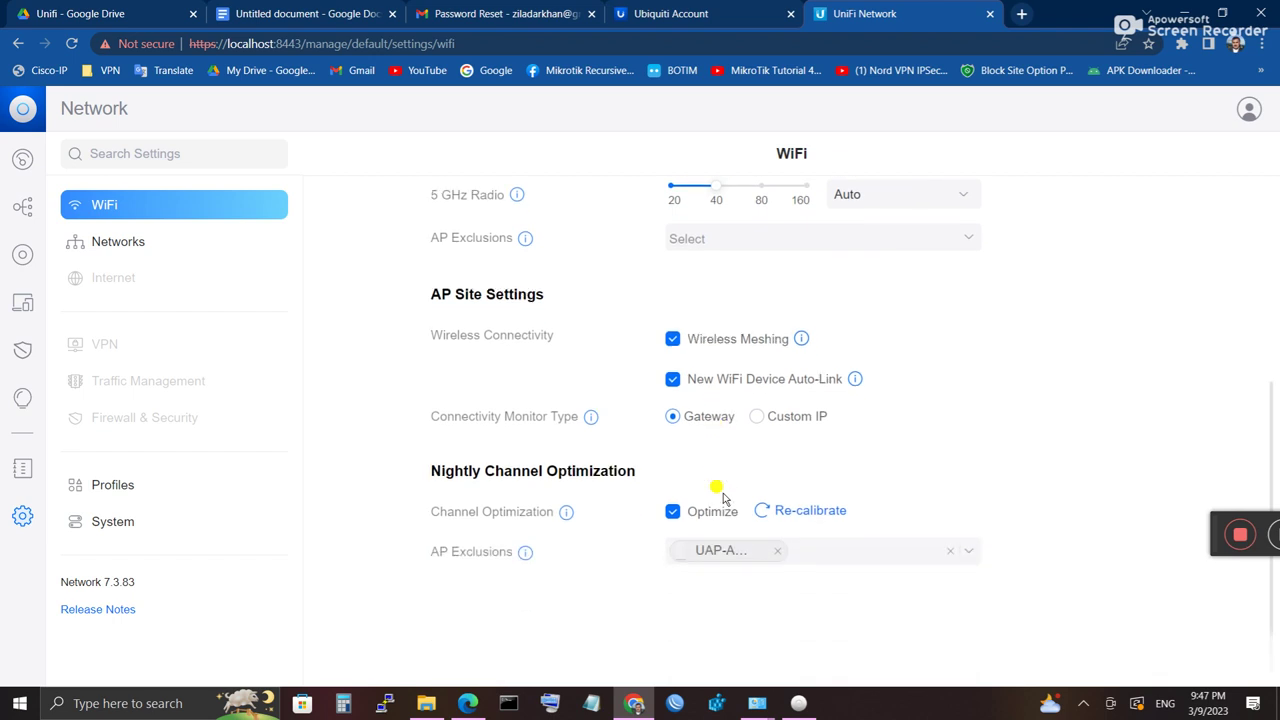
{"action": "scroll", "coordinate": [723, 497], "scroll_direction": "up", "scroll_amount": 6}
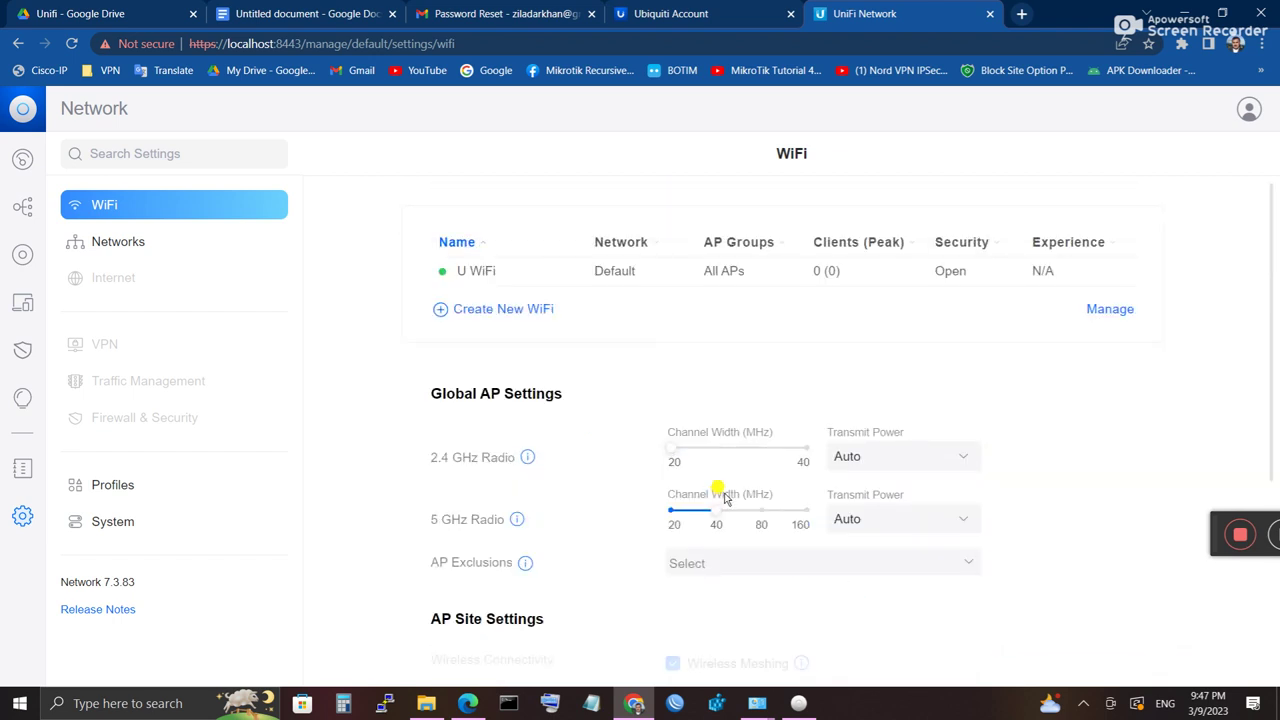
Step: Try pausing U WiFi in the network list, cancel, then open U WiFi's edit page
{"action": "left_click", "coordinate": [1099, 312]}
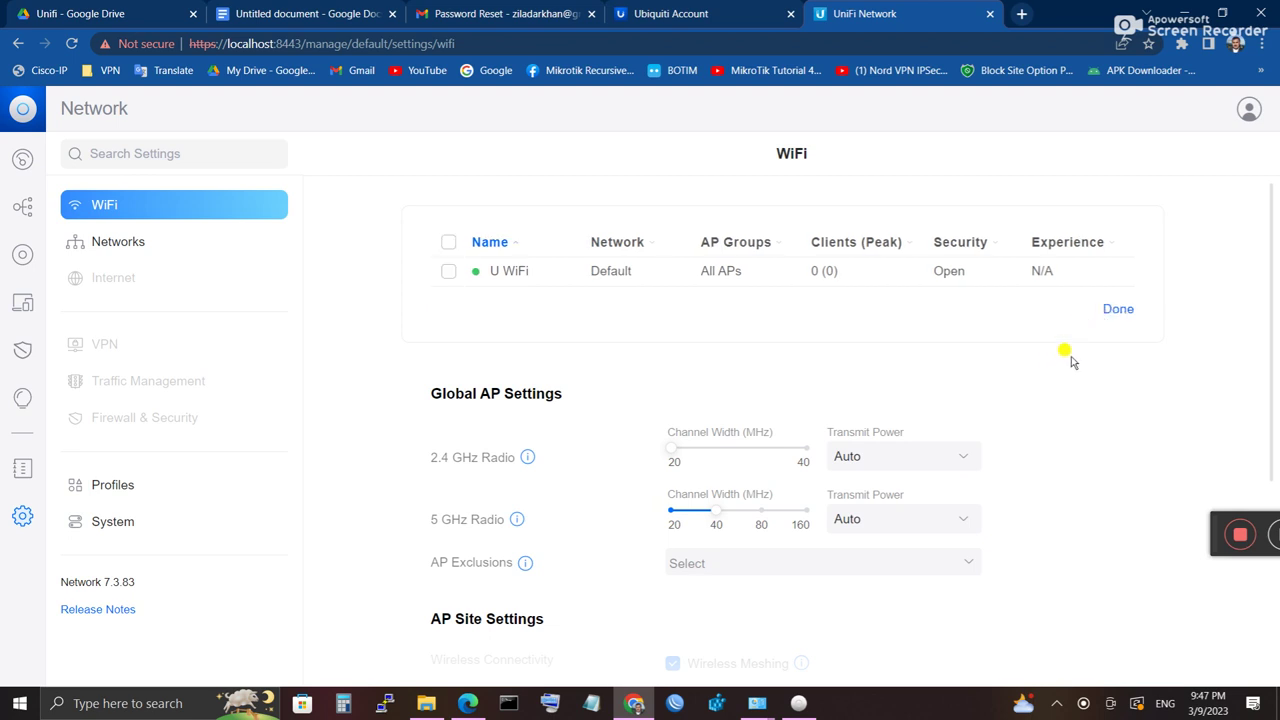
{"action": "left_click", "coordinate": [448, 271]}
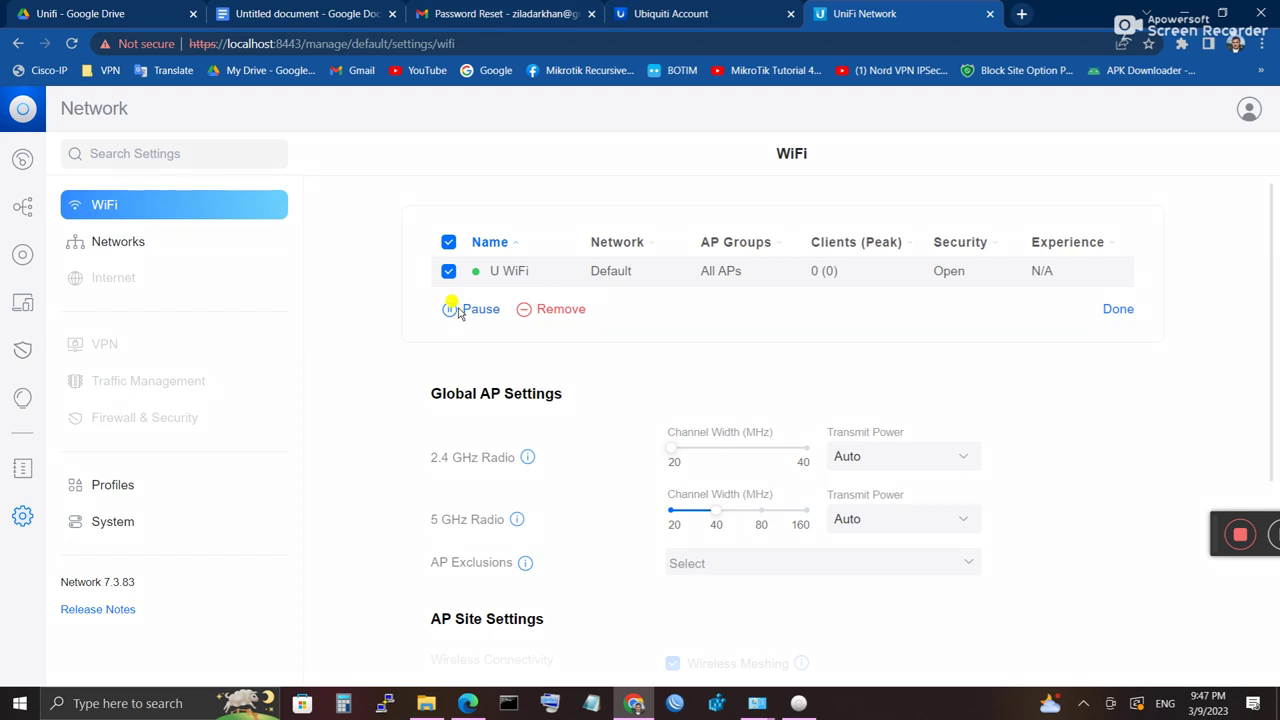
{"action": "left_click", "coordinate": [459, 312]}
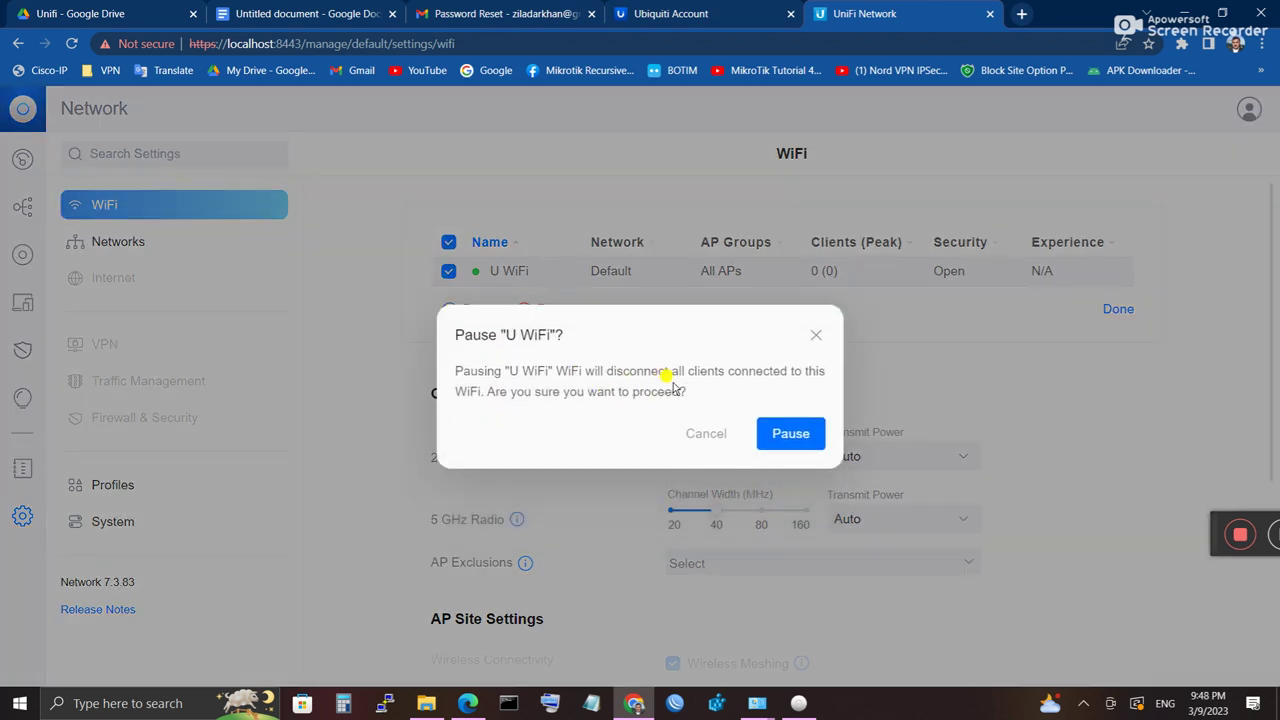
{"action": "left_click", "coordinate": [702, 433]}
{"action": "left_click", "coordinate": [1115, 309]}
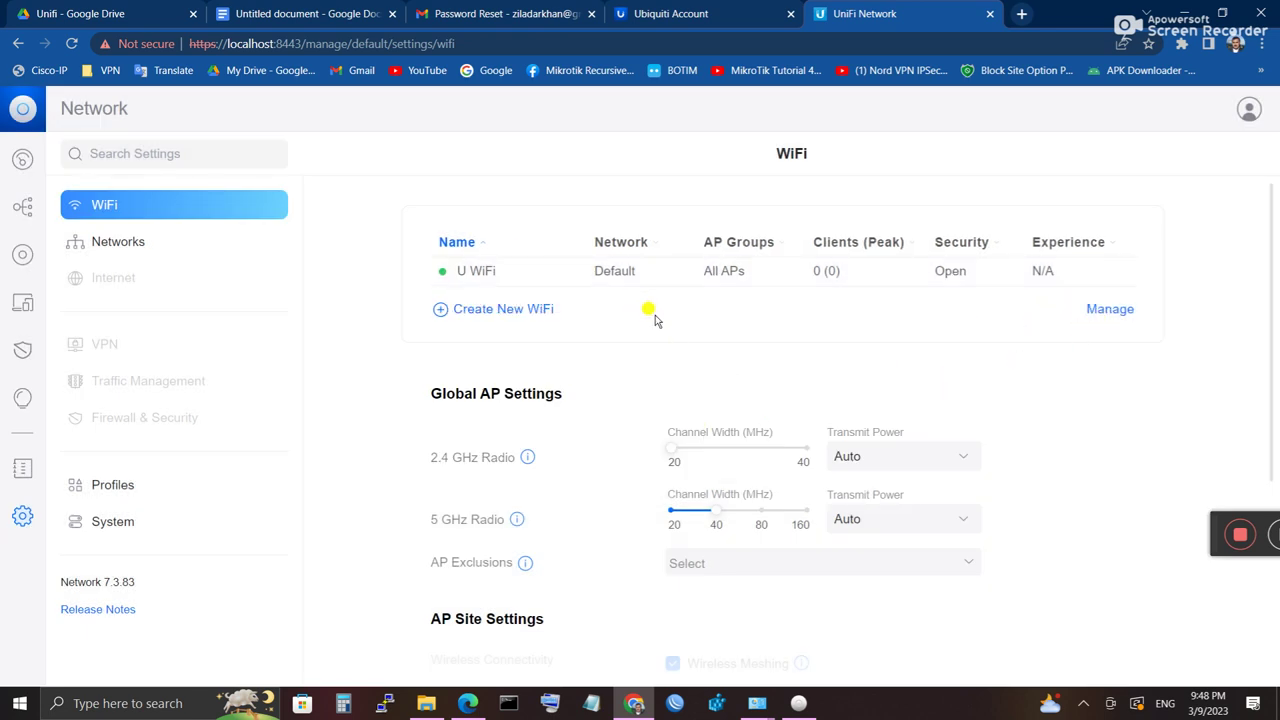
{"action": "left_click", "coordinate": [745, 277]}
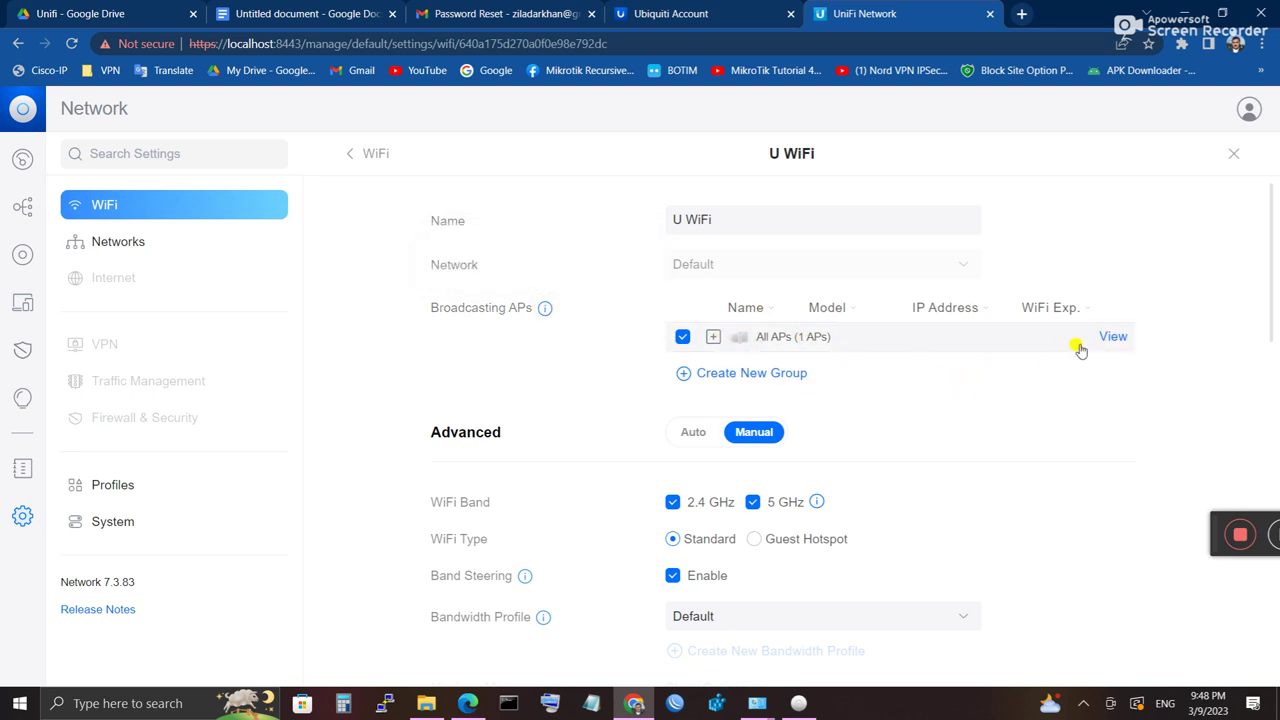
Step: Switch U WiFi's Advanced setting to Auto and back to Manual, then expand and collapse Multicast Options
{"action": "scroll", "coordinate": [735, 428], "scroll_direction": "down", "scroll_amount": 1}
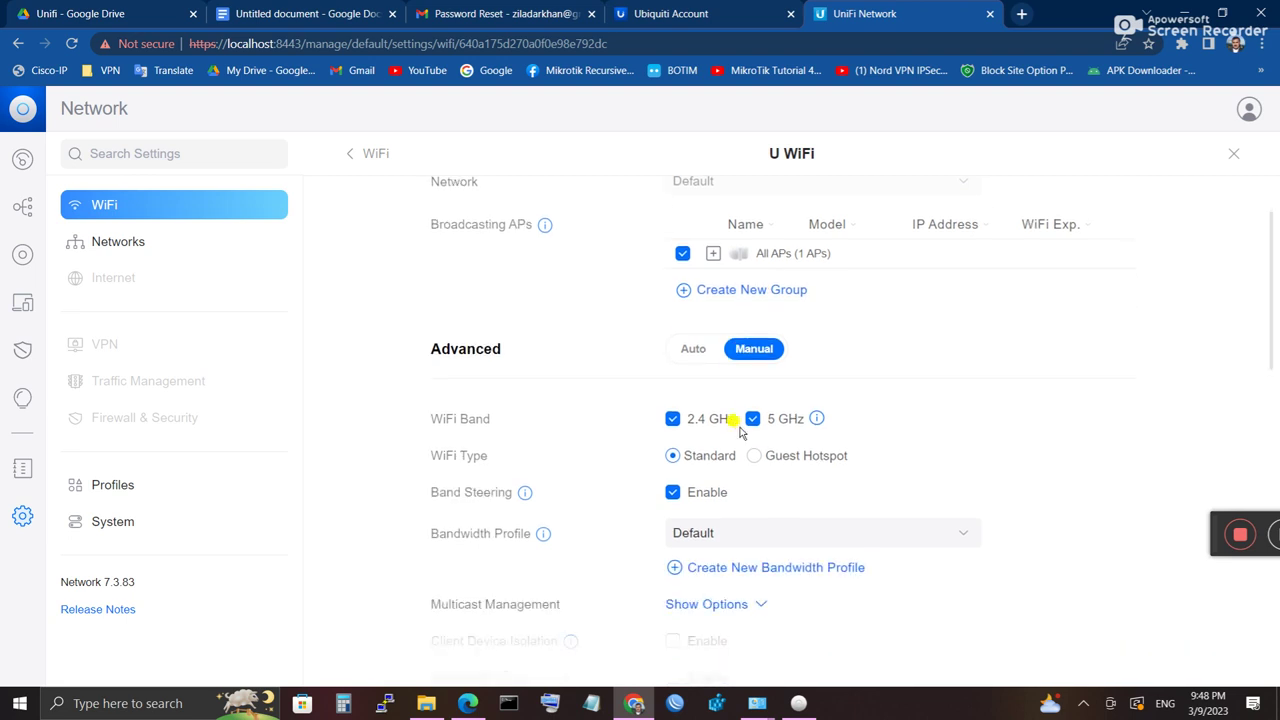
{"action": "left_click", "coordinate": [687, 352]}
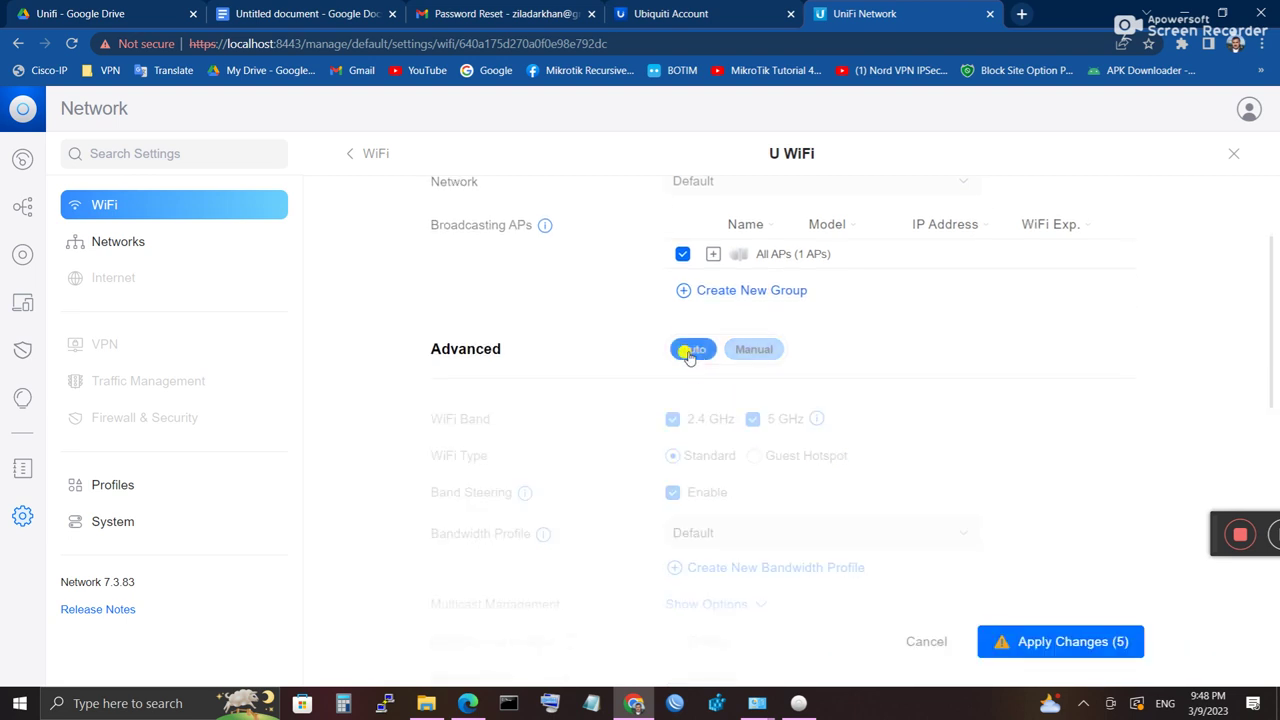
{"action": "left_click", "coordinate": [756, 352]}
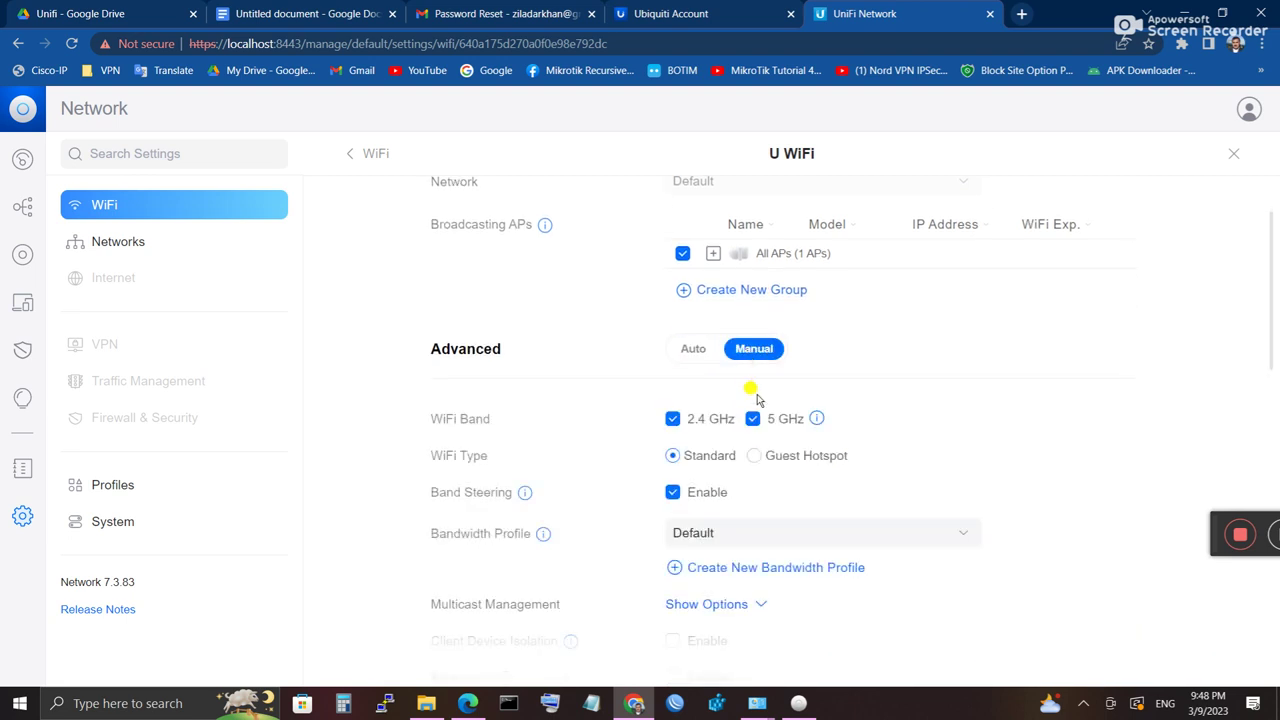
{"action": "scroll", "coordinate": [710, 505], "scroll_direction": "down", "scroll_amount": 2}
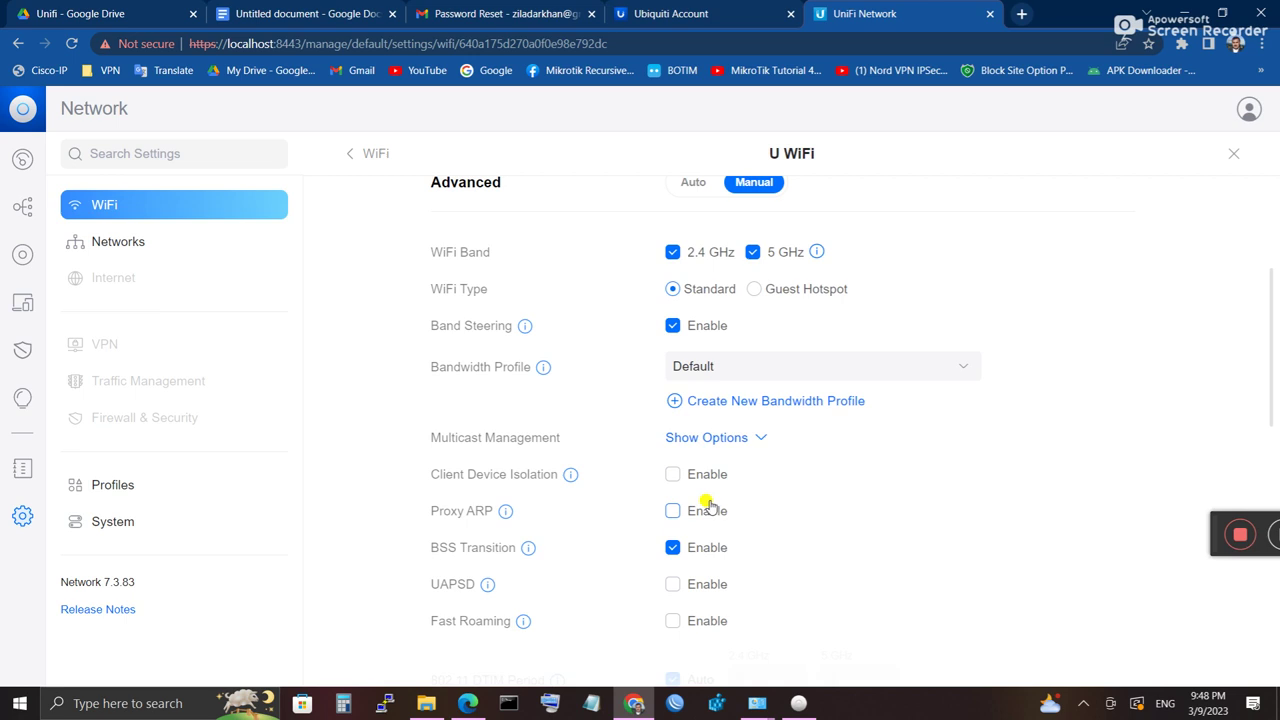
{"action": "left_click", "coordinate": [724, 442]}
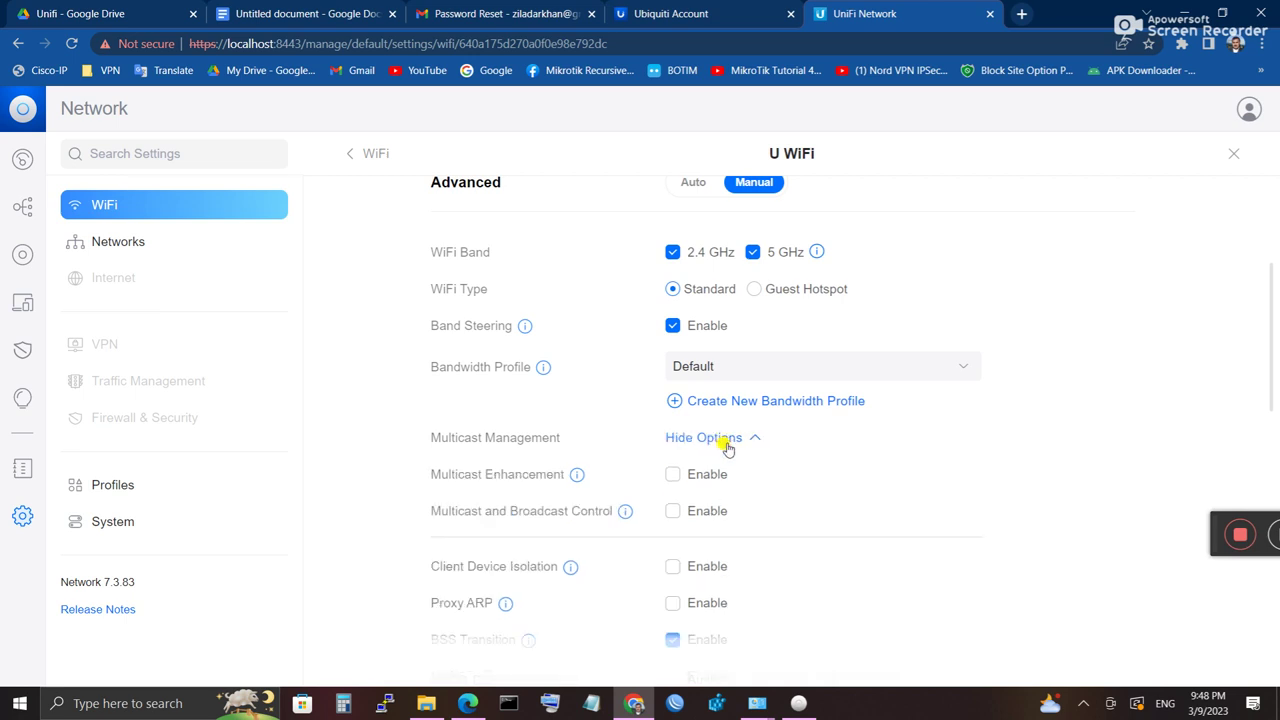
{"action": "left_click", "coordinate": [724, 442]}
Step: Raise the 5 GHz minimum data rate, then return it to 6 Mbps
{"action": "scroll", "coordinate": [700, 522], "scroll_direction": "down", "scroll_amount": 3}
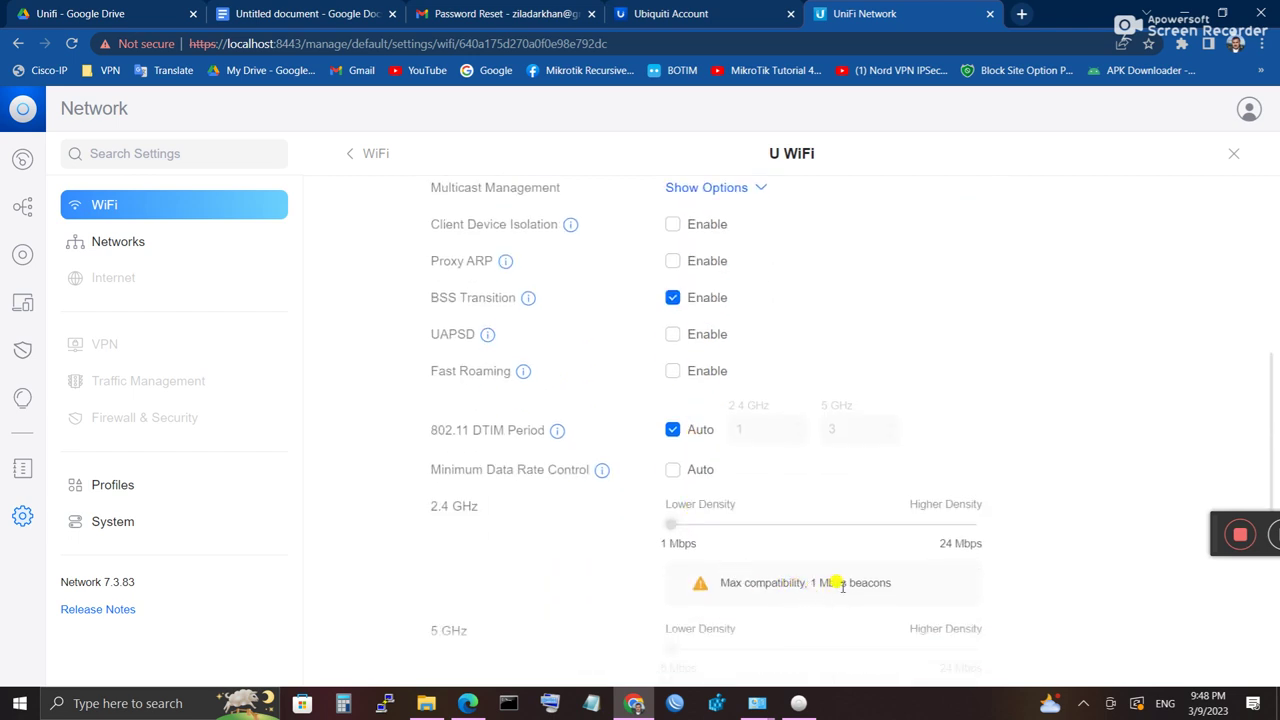
{"action": "left_click_drag", "start_coordinate": [843, 583], "coordinate": [735, 592]}
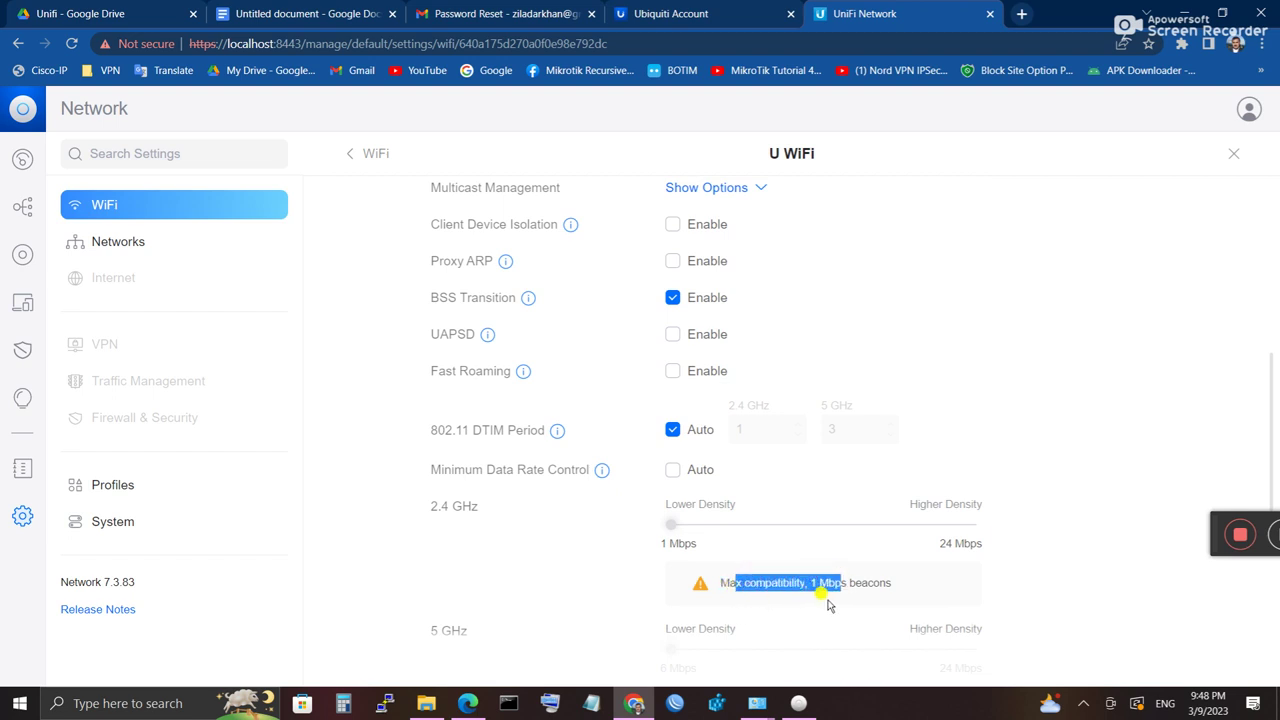
{"action": "left_click", "coordinate": [862, 622]}
{"action": "scroll", "coordinate": [828, 630], "scroll_direction": "down", "scroll_amount": 2}
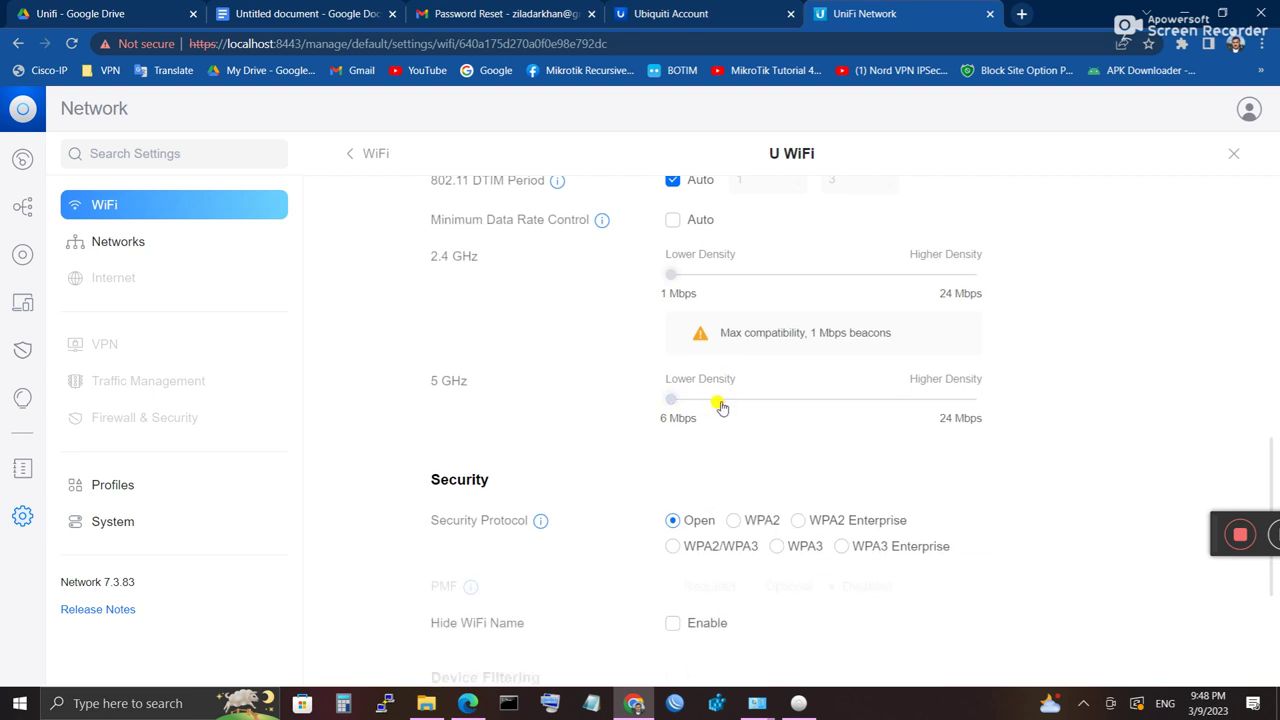
{"action": "left_click_drag", "start_coordinate": [672, 402], "coordinate": [976, 424]}
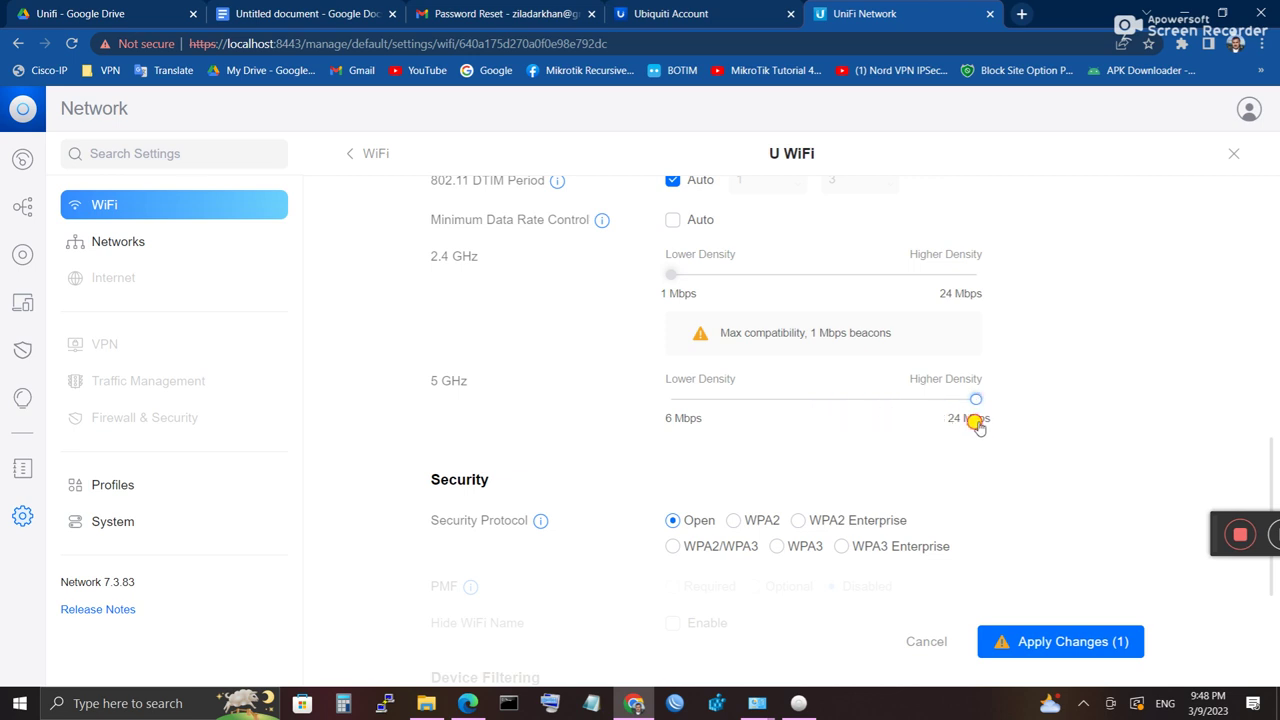
{"action": "left_click_drag", "start_coordinate": [976, 424], "coordinate": [704, 411]}
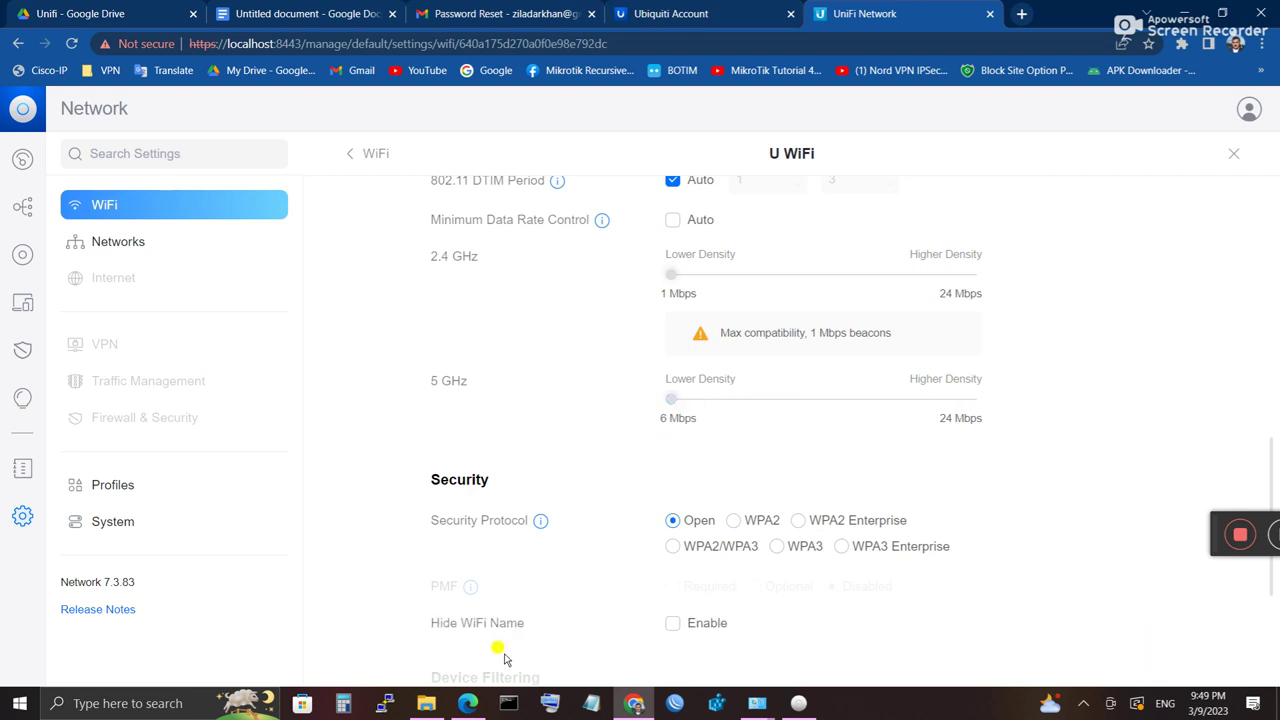
Step: Close the U WiFi settings unchanged and return to the WiFi list
{"action": "scroll", "coordinate": [663, 557], "scroll_direction": "down", "scroll_amount": 3}
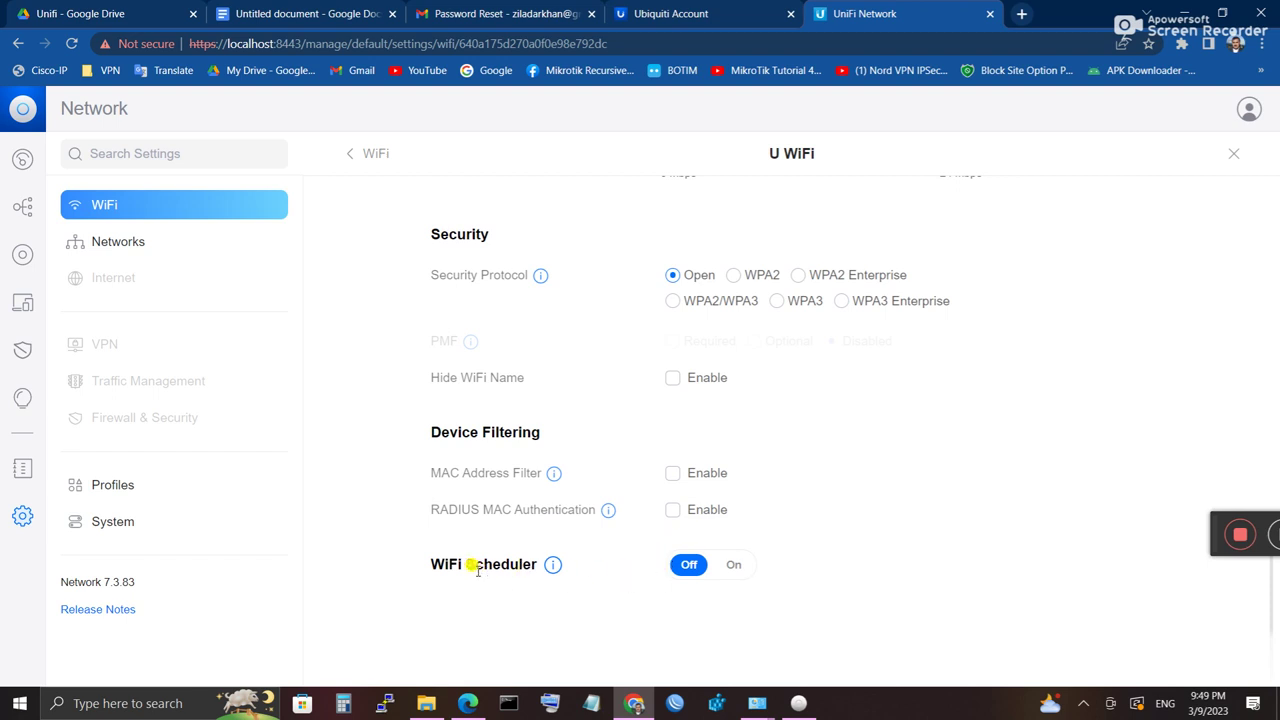
{"action": "mouse_move", "coordinate": [554, 568]}
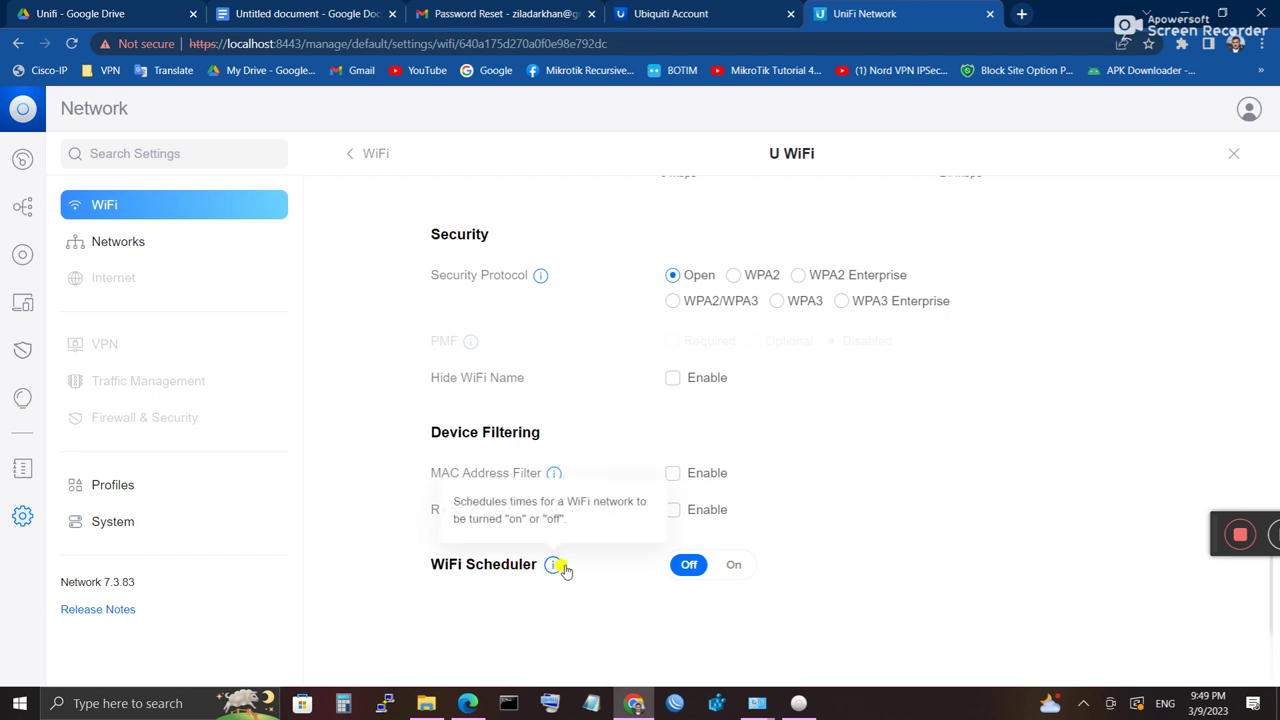
{"action": "scroll", "coordinate": [800, 560], "scroll_direction": "up", "scroll_amount": 2}
{"action": "key", "text": "Escape"}
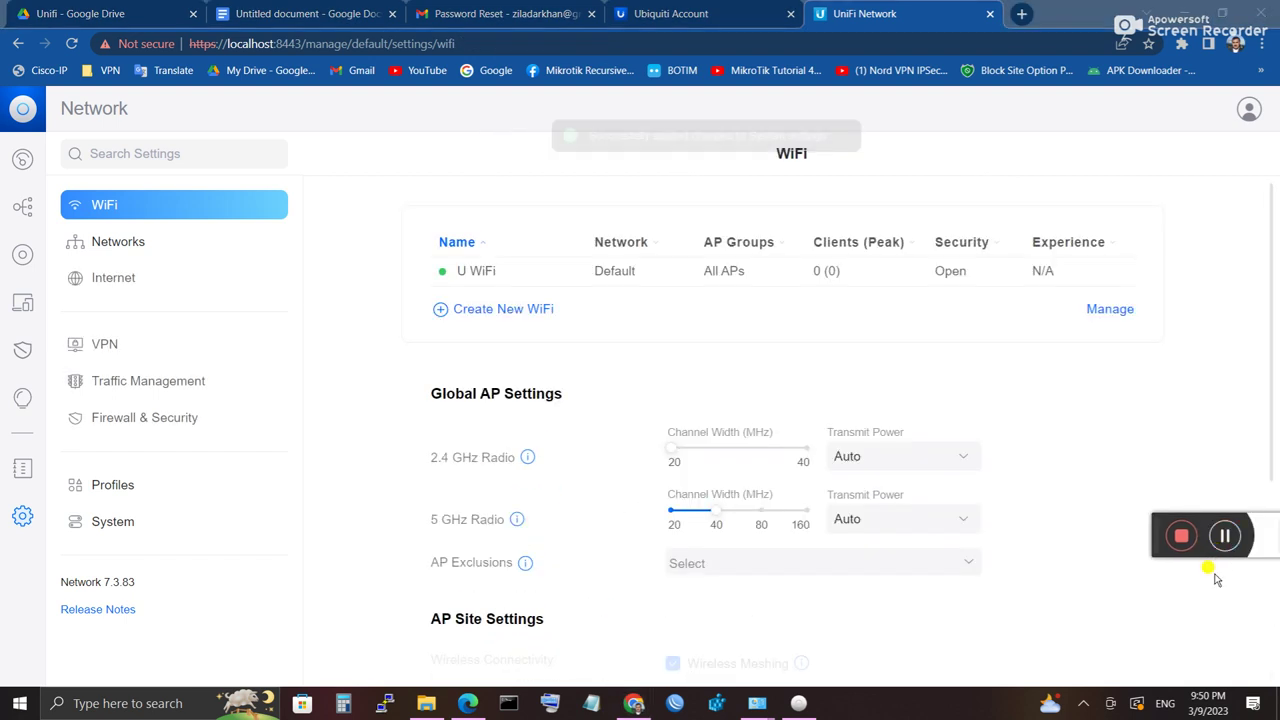
Step: Apply the Dark theme in System settings, then show the UniFi Devices list
{"action": "left_click", "coordinate": [110, 525]}
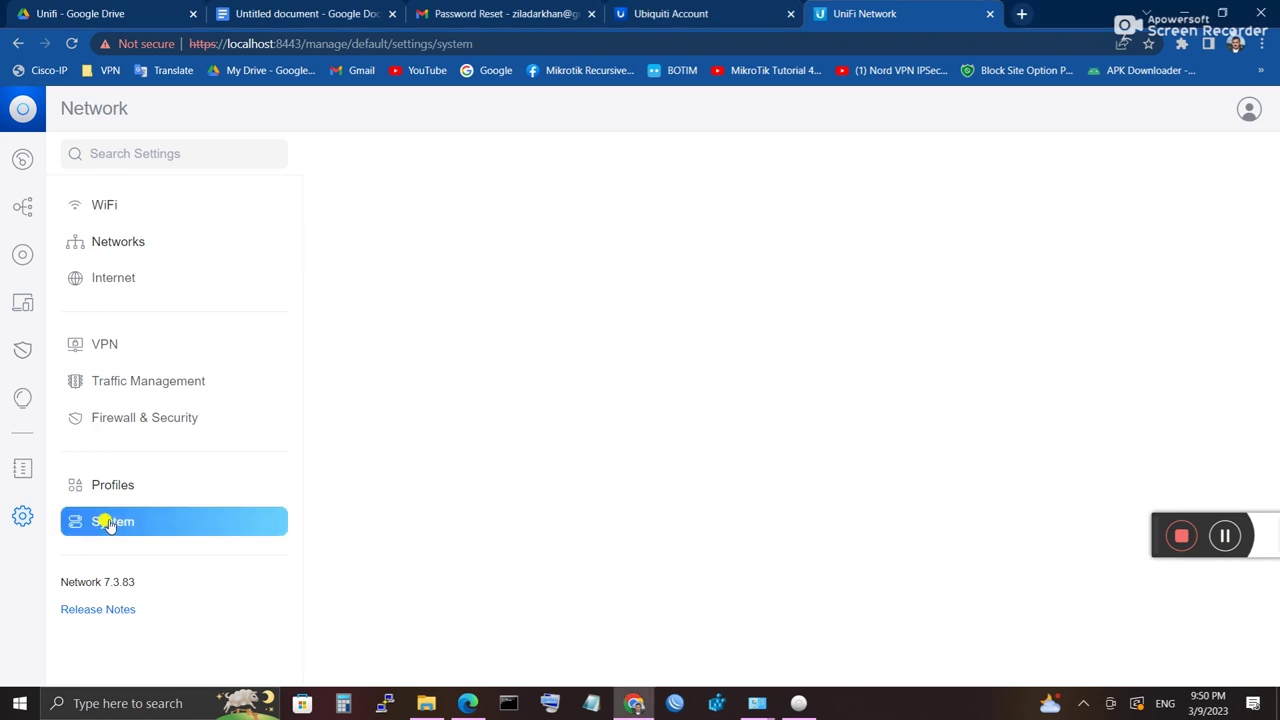
{"action": "left_click", "coordinate": [738, 577]}
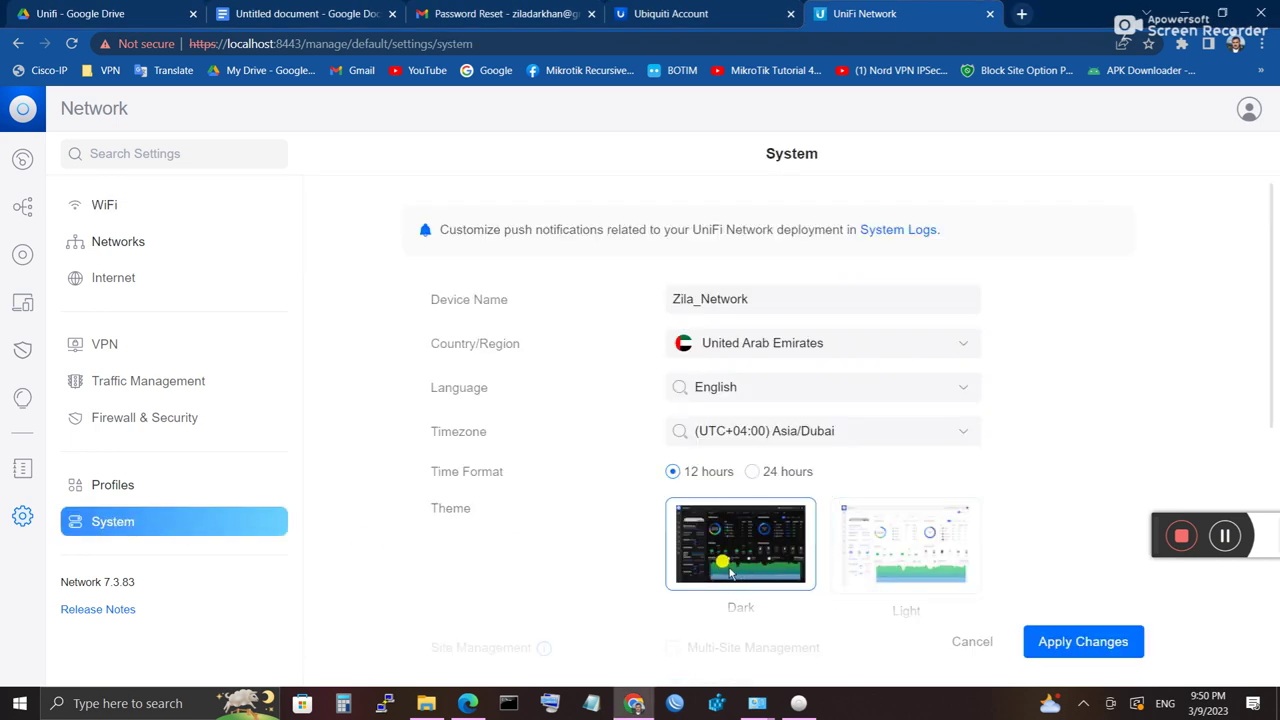
{"action": "left_click", "coordinate": [1072, 644]}
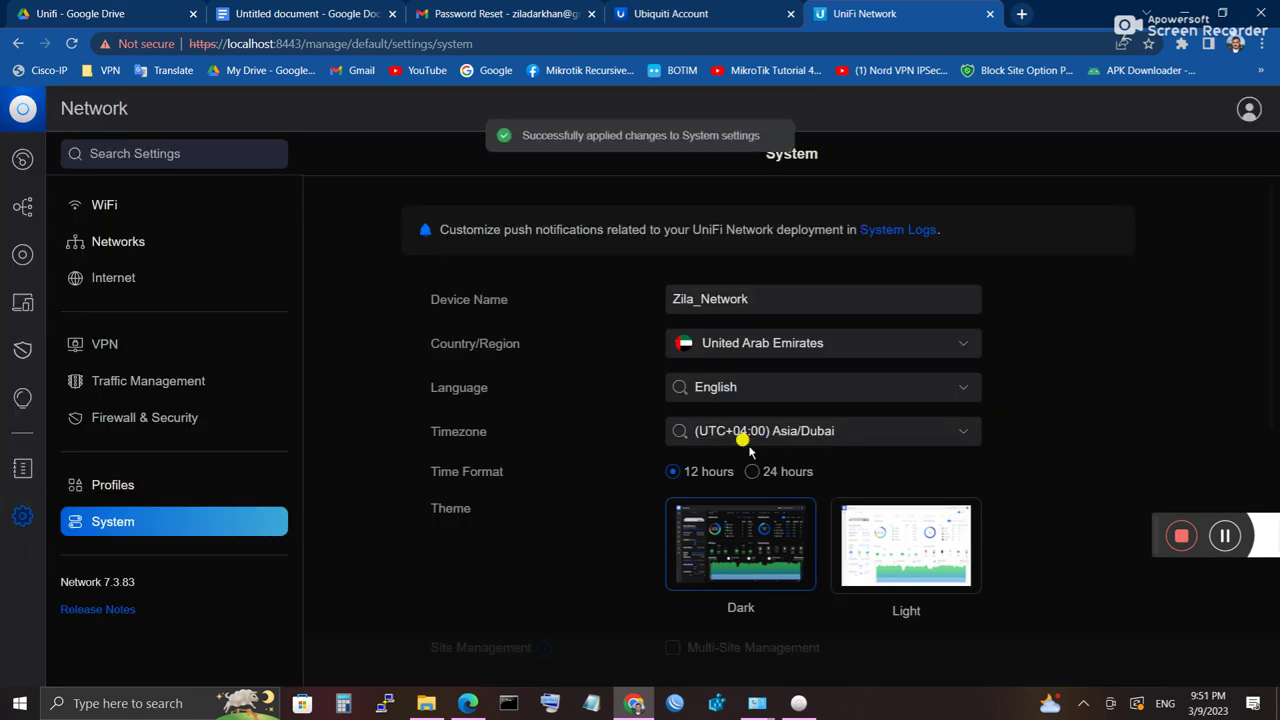
{"action": "left_click", "coordinate": [22, 258]}
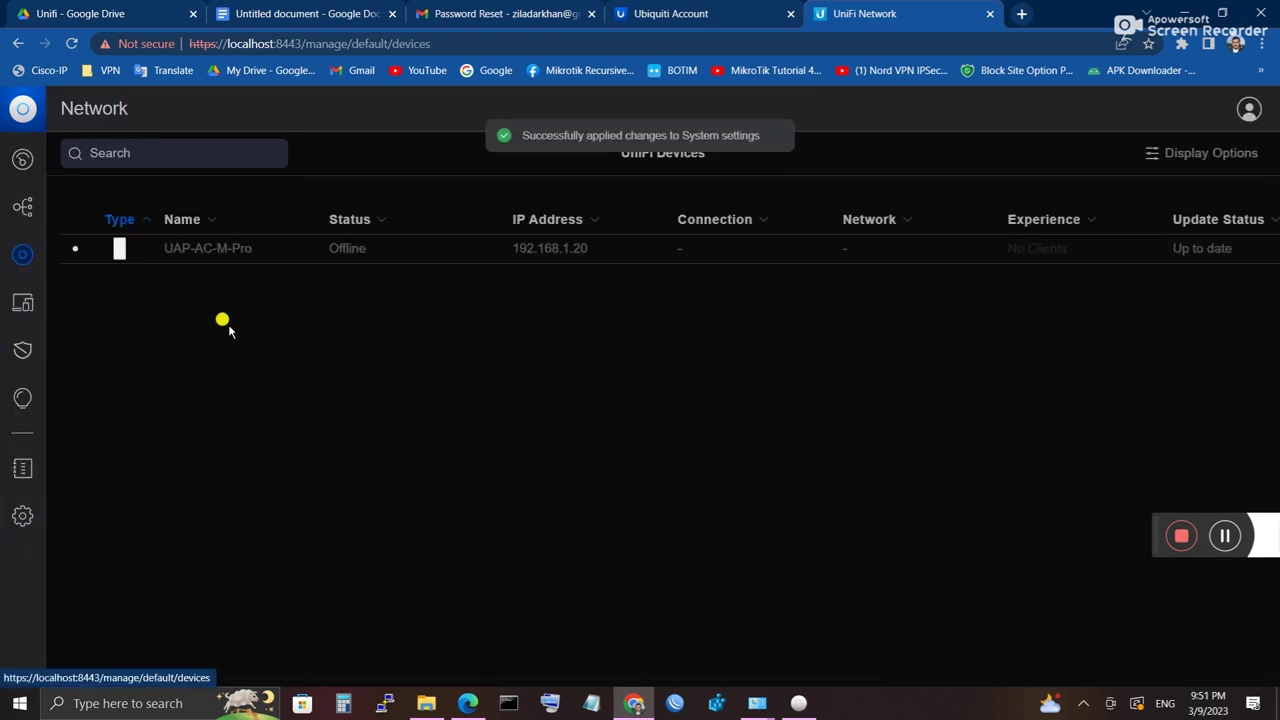
Step: Open the UAP-AC-M-Pro overview and watch it change to Getting Ready, Wired at 192.168.1.20
{"action": "left_click", "coordinate": [208, 254]}
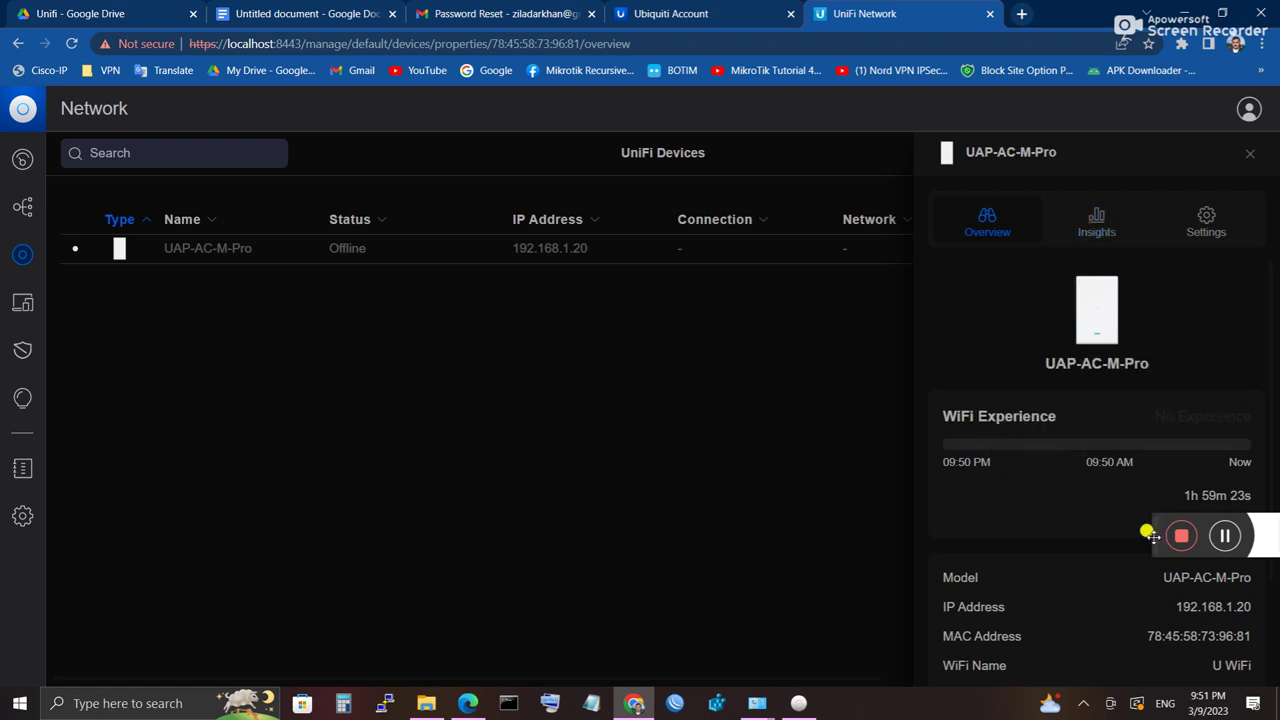
{"action": "left_click_drag", "start_coordinate": [1145, 531], "coordinate": [58, 637]}
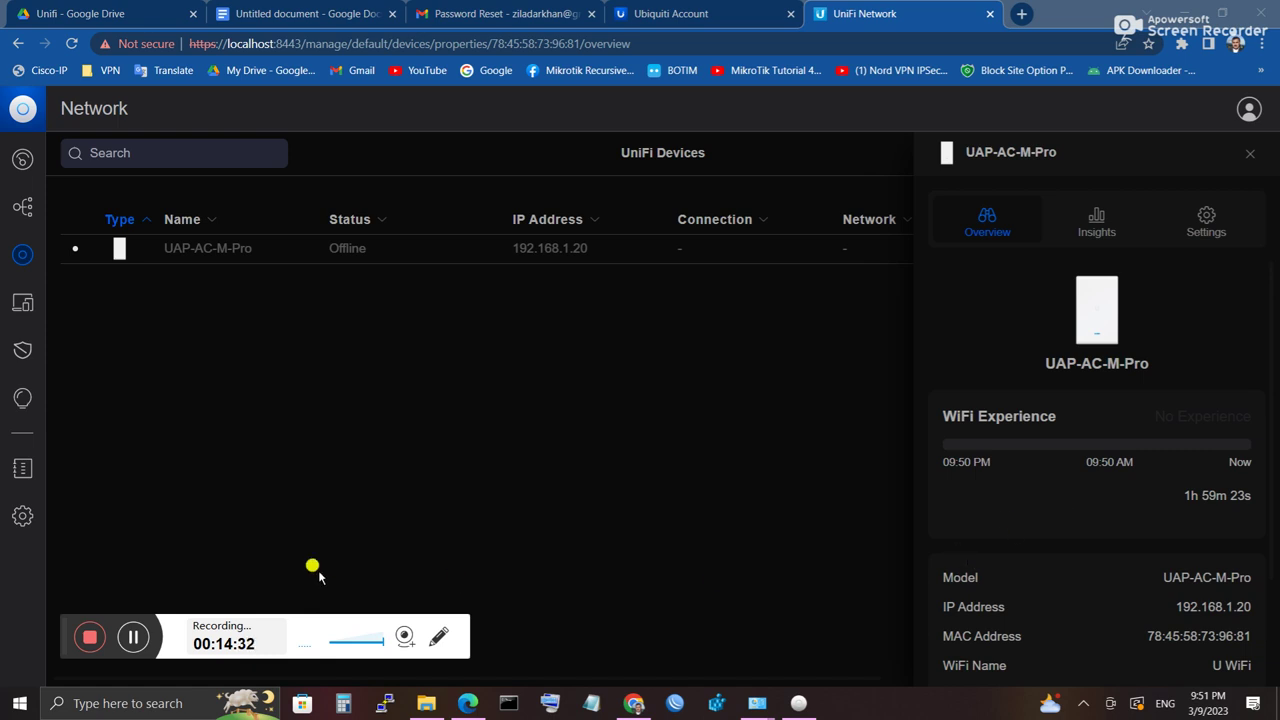
{"action": "left_click", "coordinate": [133, 636]}
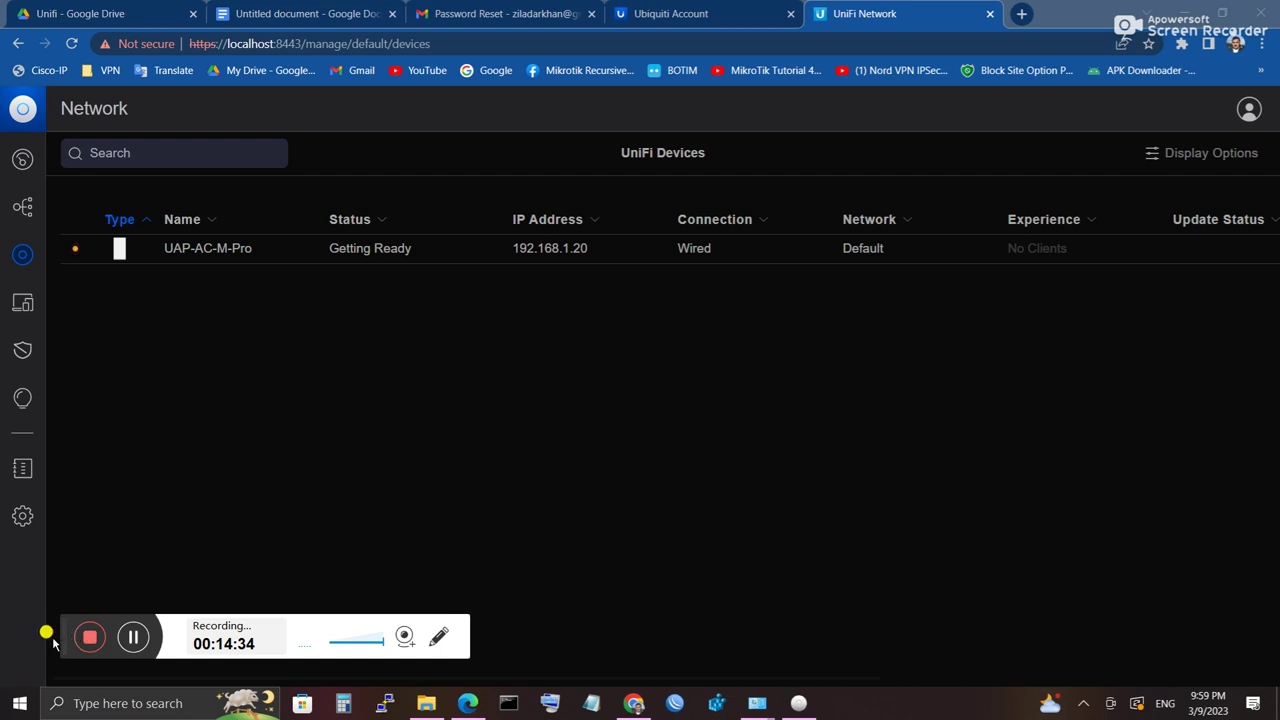
{"action": "left_click_drag", "start_coordinate": [62, 645], "coordinate": [1205, 595]}
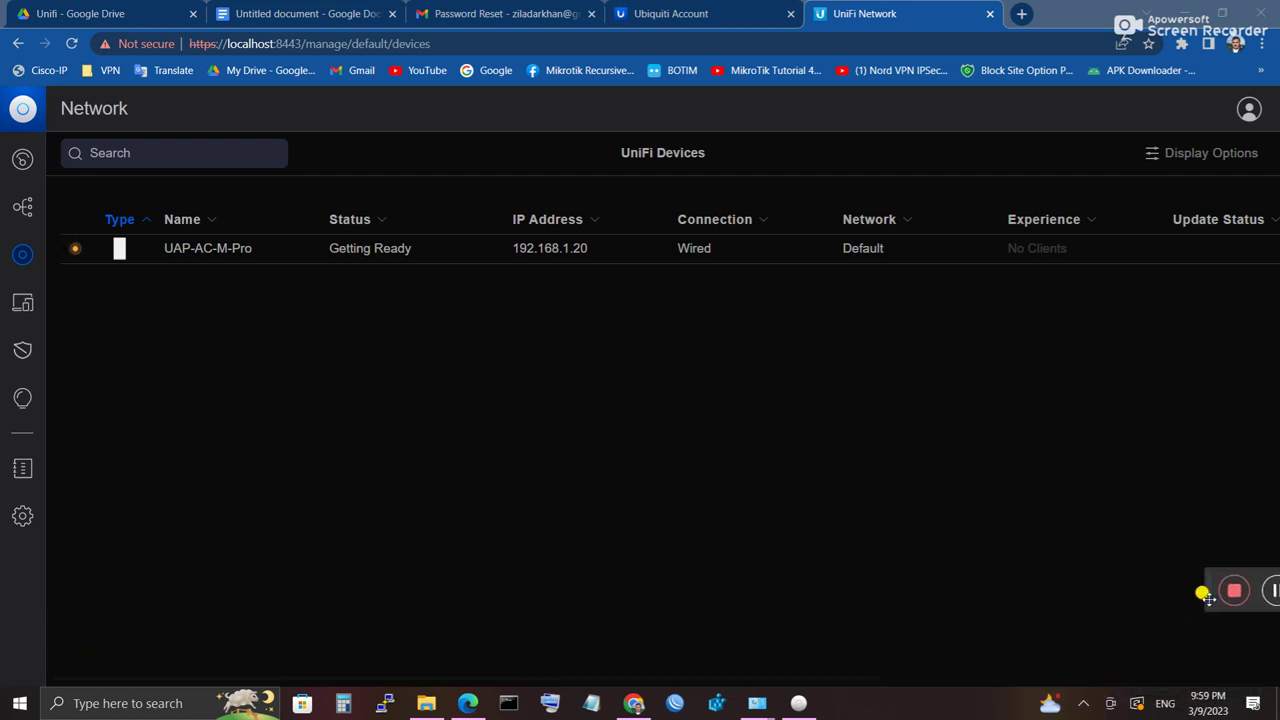
Step: Connect the PC to the open U Wi-Fi network, then reopen the UAP-AC-M-Pro details
{"action": "left_click", "coordinate": [1082, 703]}
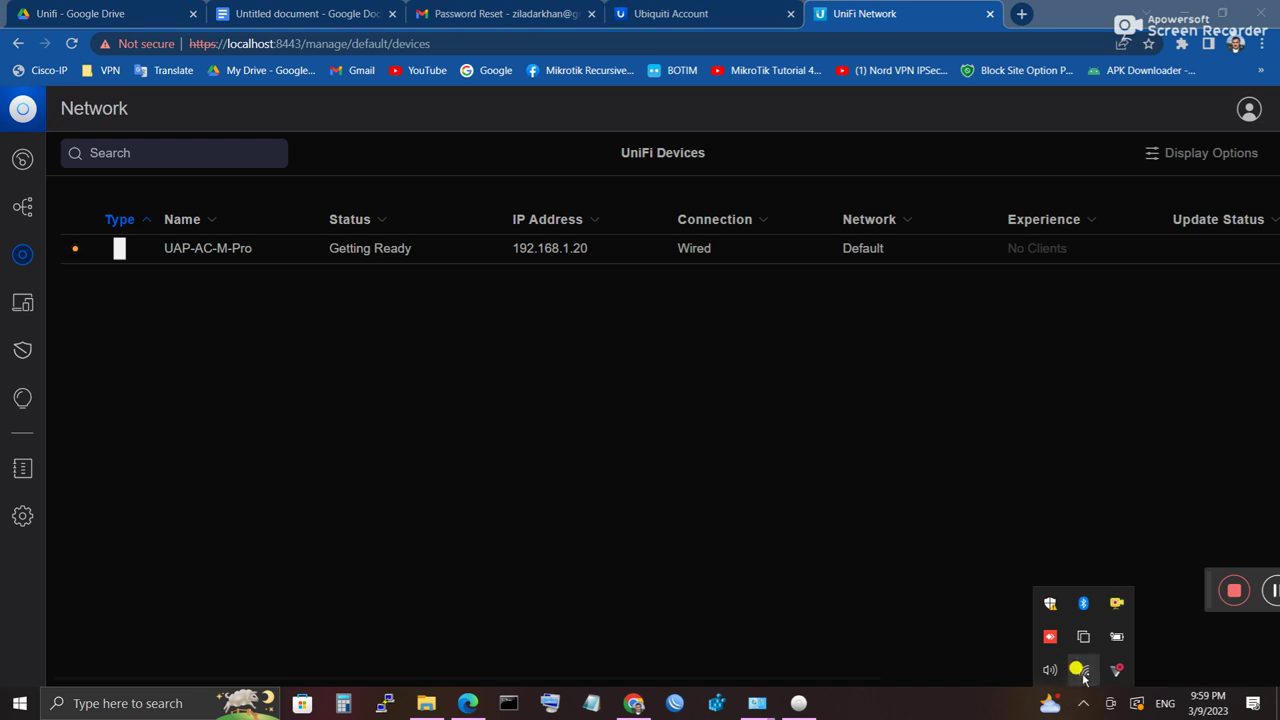
{"action": "left_click", "coordinate": [1082, 673]}
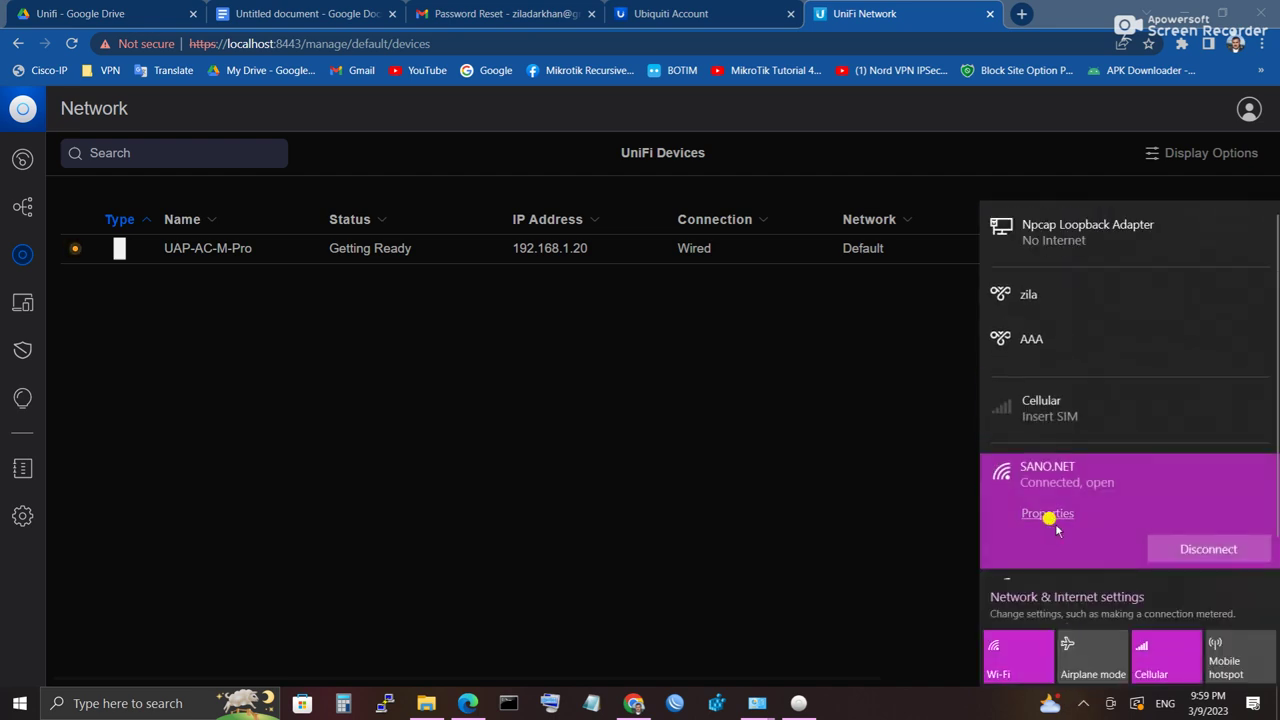
{"action": "scroll", "coordinate": [1060, 540], "scroll_direction": "down", "scroll_amount": 1}
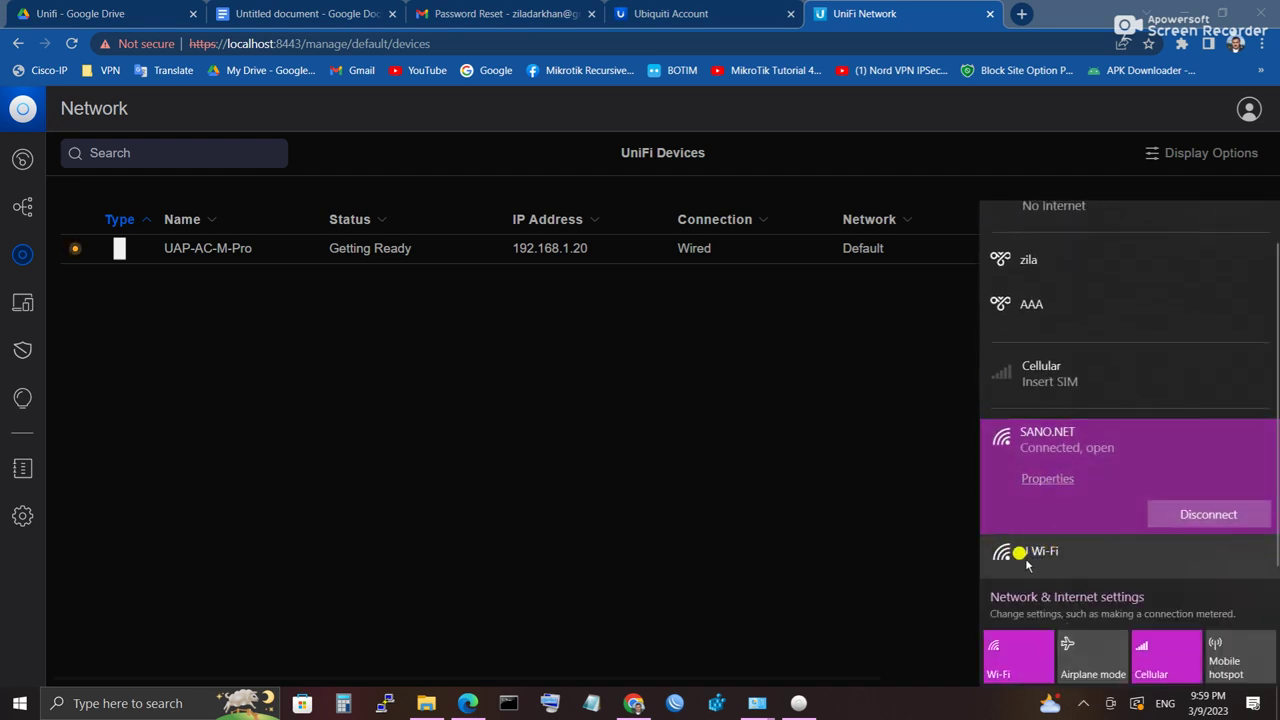
{"action": "left_click", "coordinate": [1024, 553]}
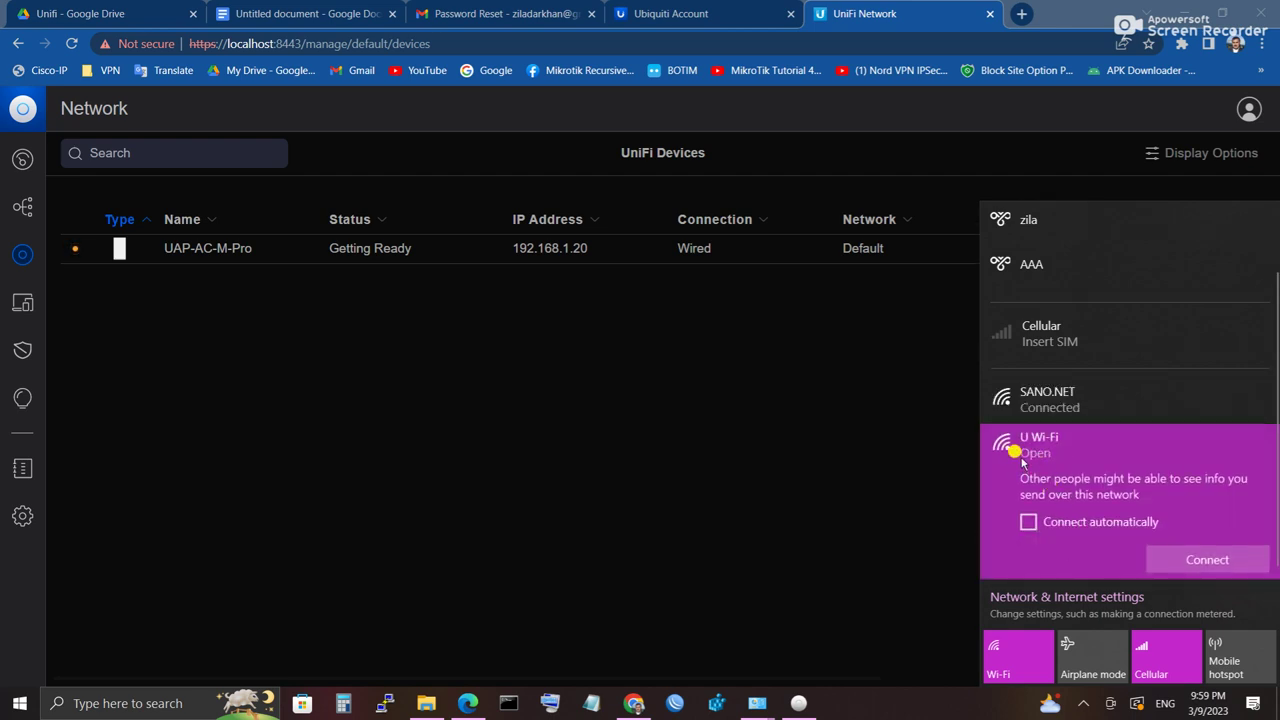
{"action": "left_click", "coordinate": [1178, 556]}
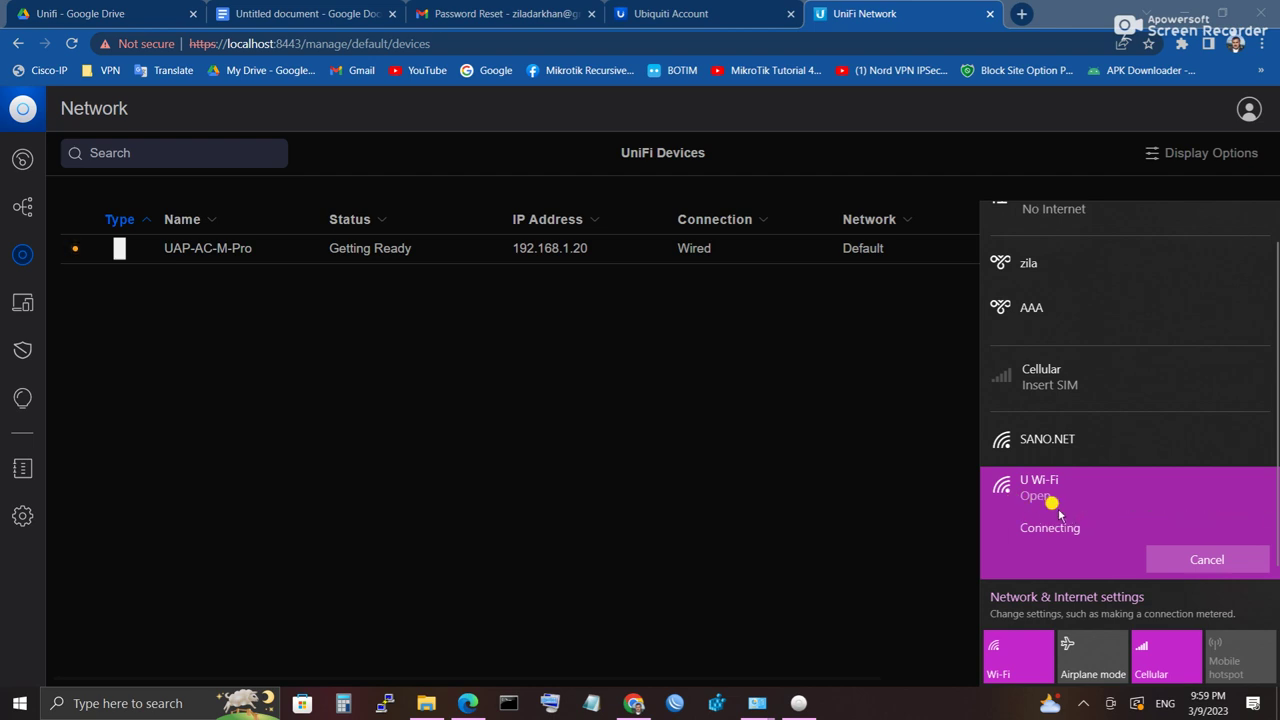
{"action": "left_click", "coordinate": [531, 249]}
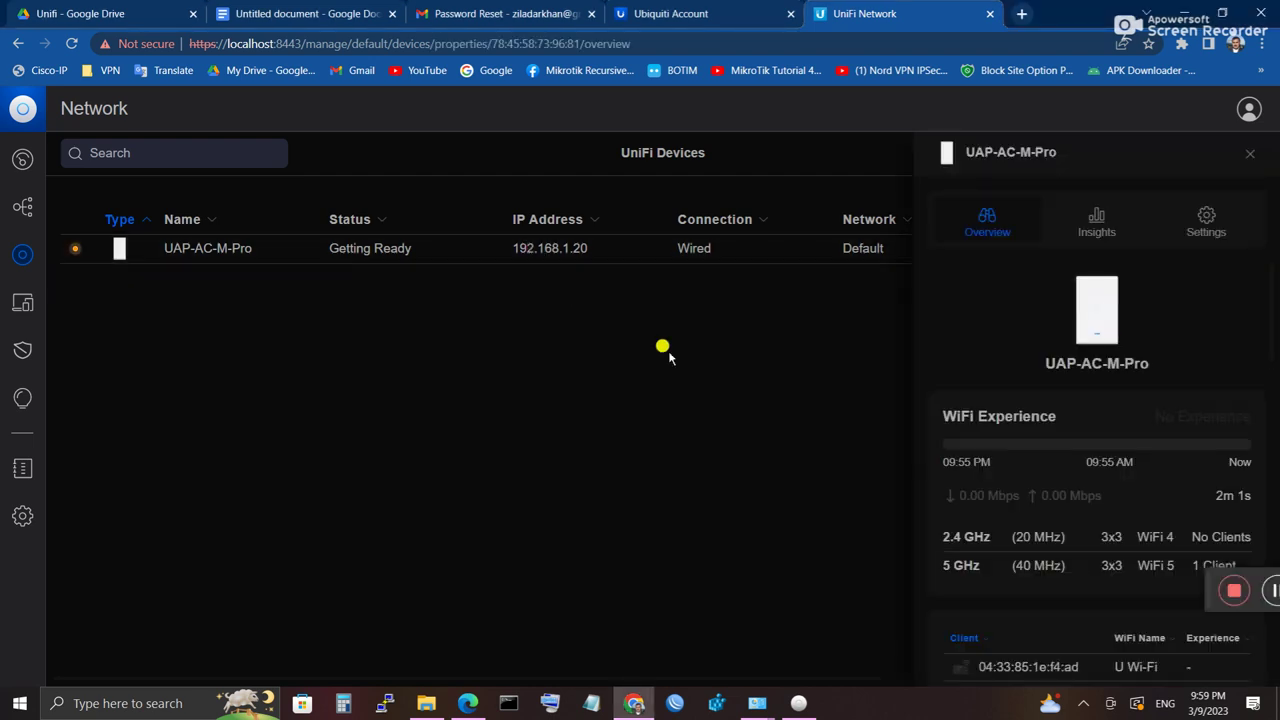
Step: Scroll down the UAP-AC-M-Pro overview through WiFi Experience, clients, details, Air Stats, Uplink and AP Groups
{"action": "scroll", "coordinate": [1134, 546], "scroll_direction": "down", "scroll_amount": 2}
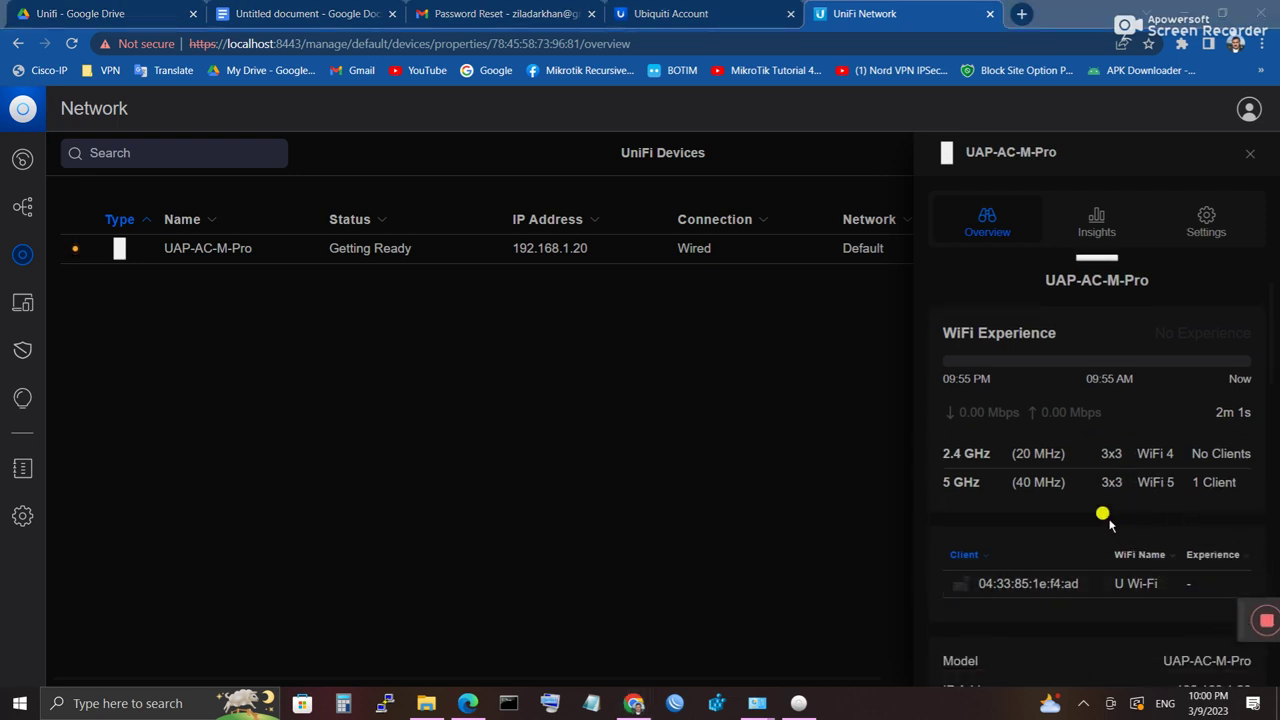
{"action": "scroll", "coordinate": [1103, 517], "scroll_direction": "down", "scroll_amount": 3}
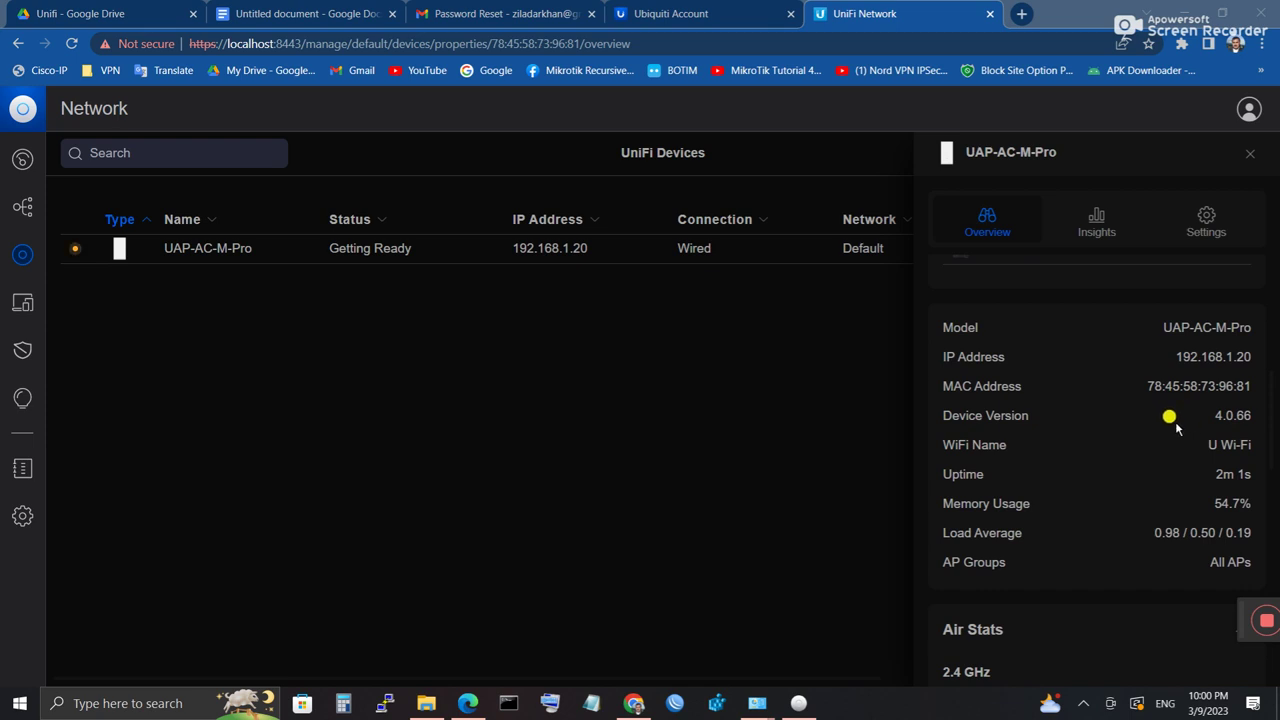
{"action": "scroll", "coordinate": [1175, 428], "scroll_direction": "down", "scroll_amount": 2}
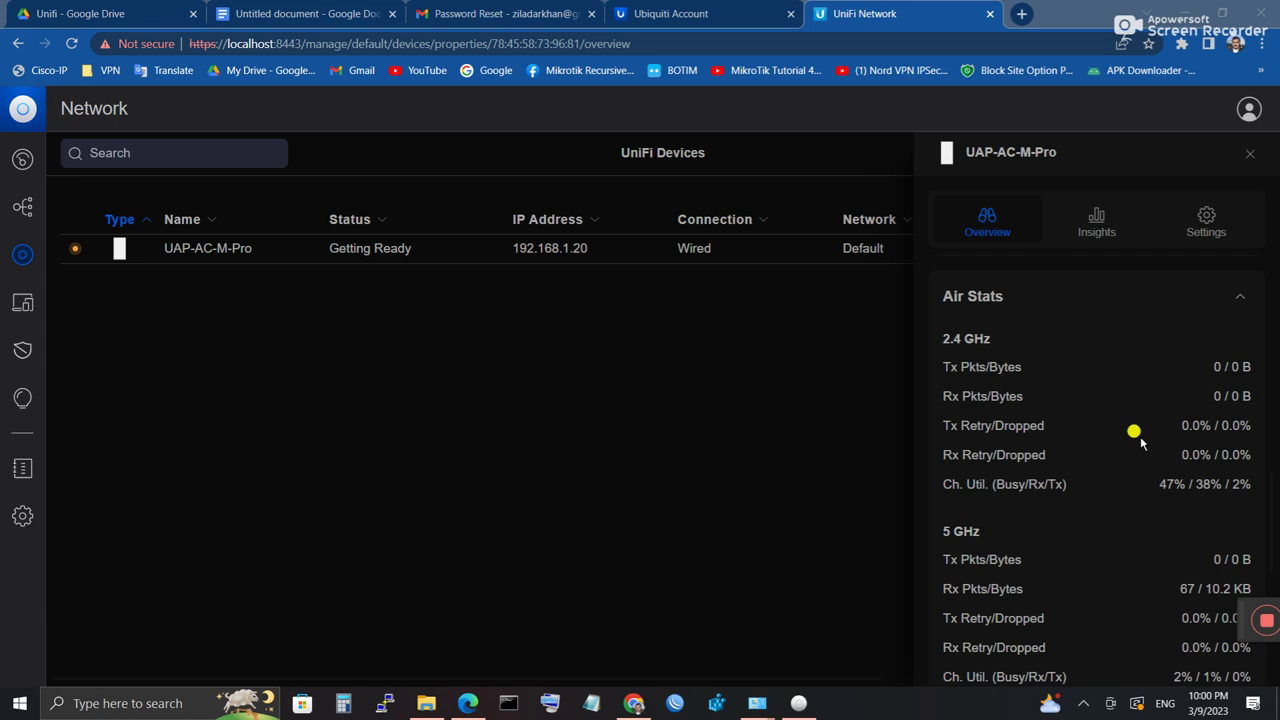
{"action": "scroll", "coordinate": [1140, 443], "scroll_direction": "down", "scroll_amount": 3}
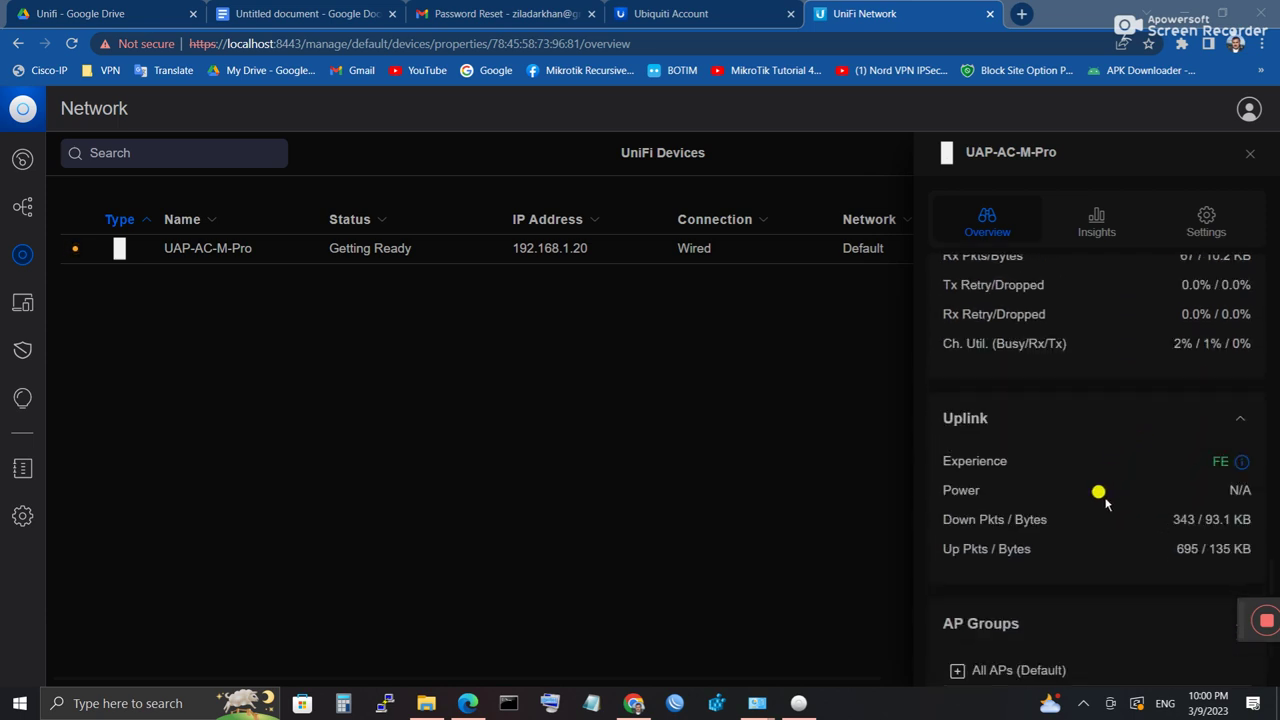
{"action": "scroll", "coordinate": [1105, 503], "scroll_direction": "down", "scroll_amount": 1}
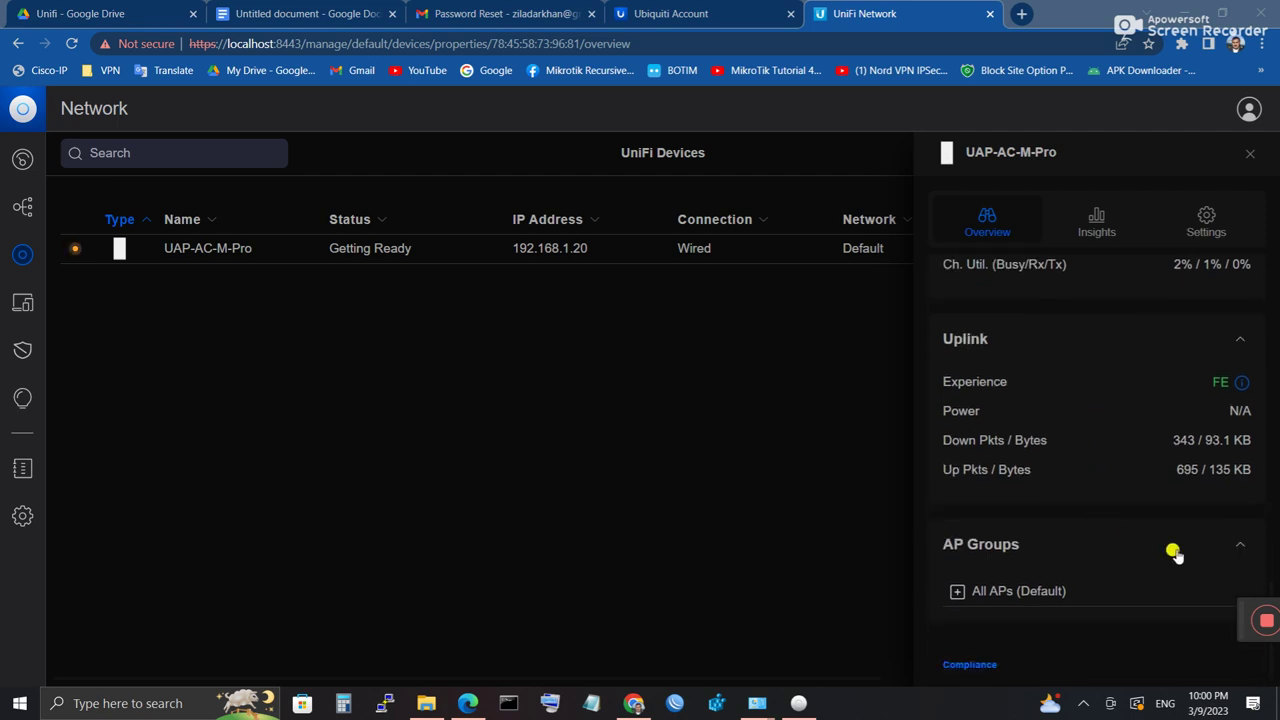
Step: Scroll back to the top of the overview as the access point comes Online with an update available
{"action": "scroll", "coordinate": [1070, 546], "scroll_direction": "up", "scroll_amount": 1}
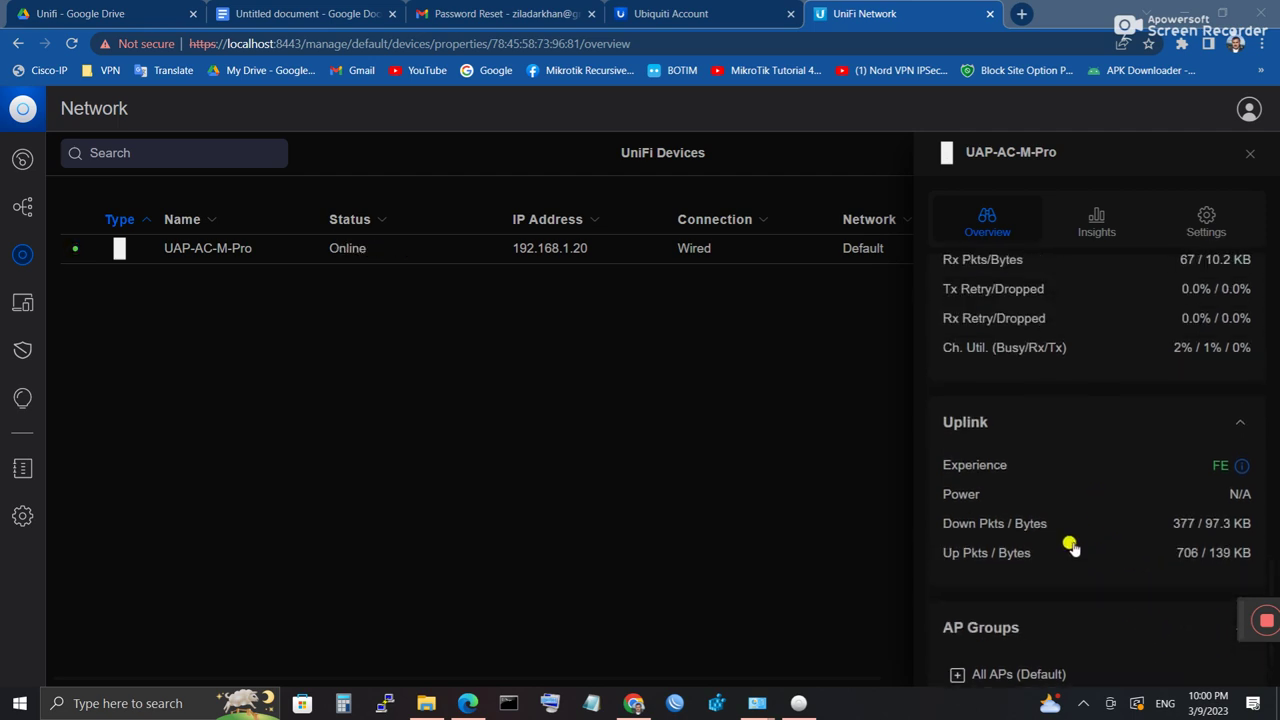
{"action": "scroll", "coordinate": [1070, 546], "scroll_direction": "up", "scroll_amount": 3}
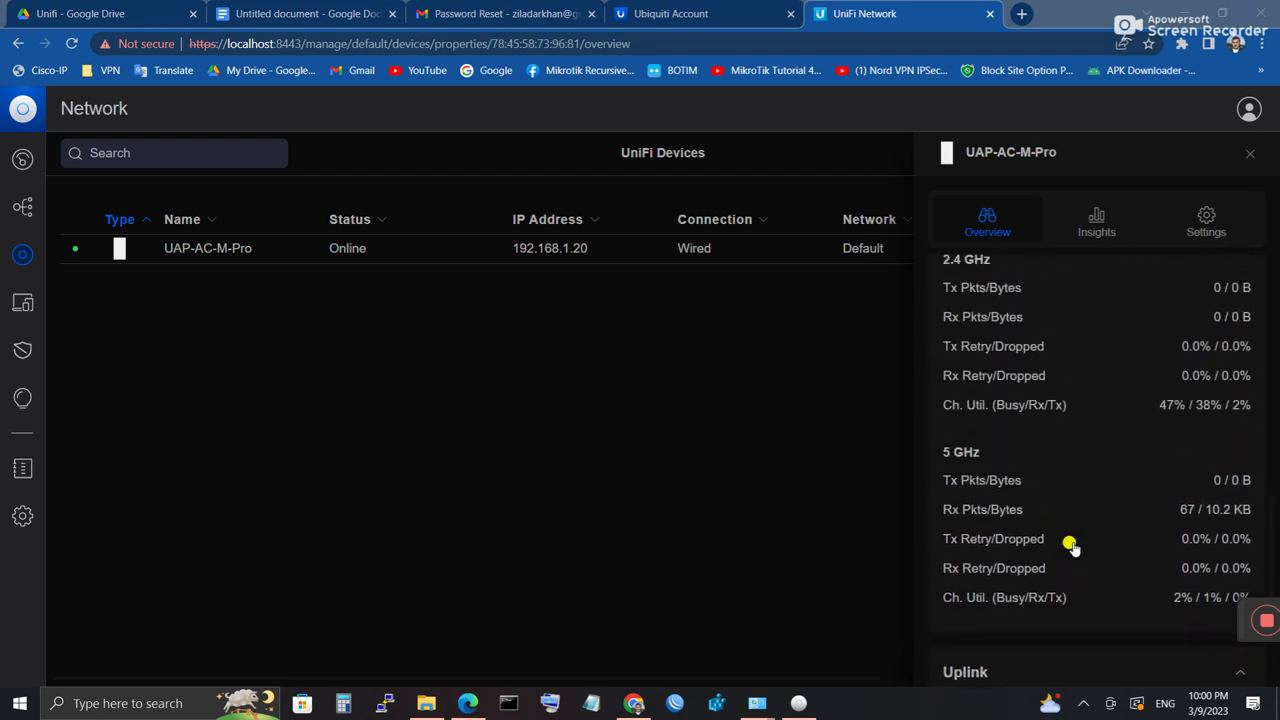
{"action": "scroll", "coordinate": [1070, 546], "scroll_direction": "up", "scroll_amount": 4}
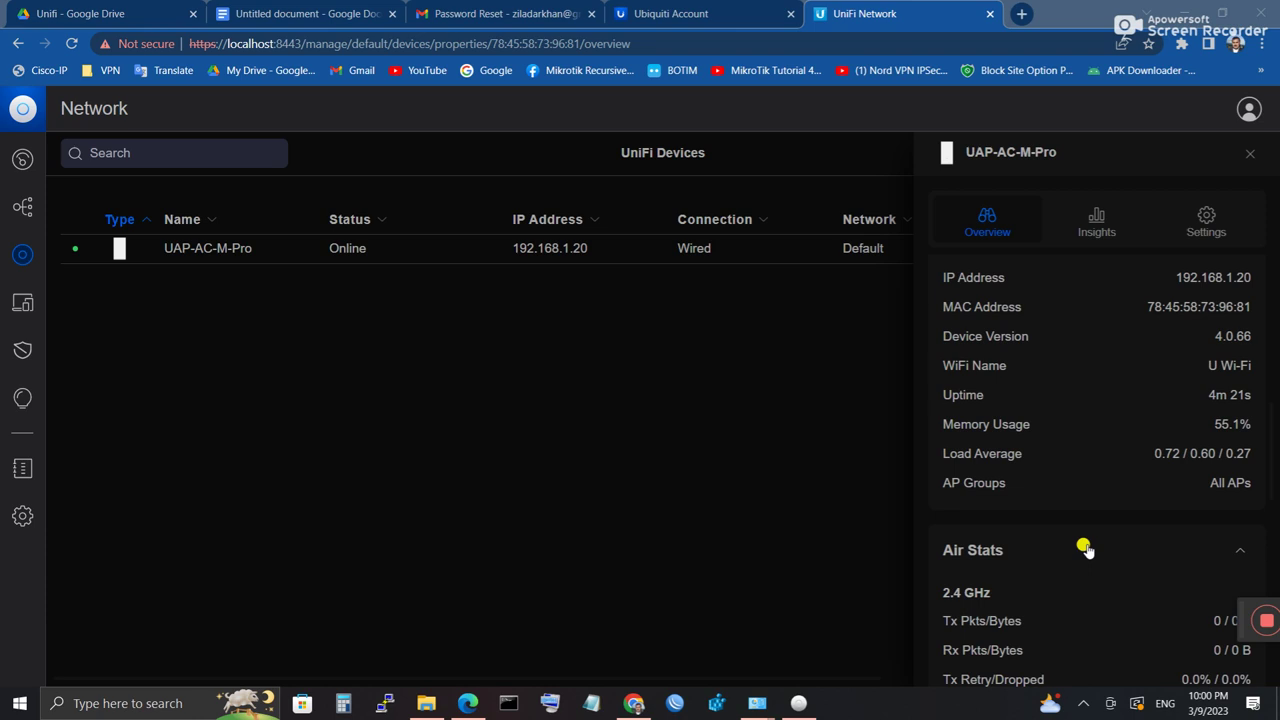
{"action": "scroll", "coordinate": [1088, 548], "scroll_direction": "up", "scroll_amount": 1}
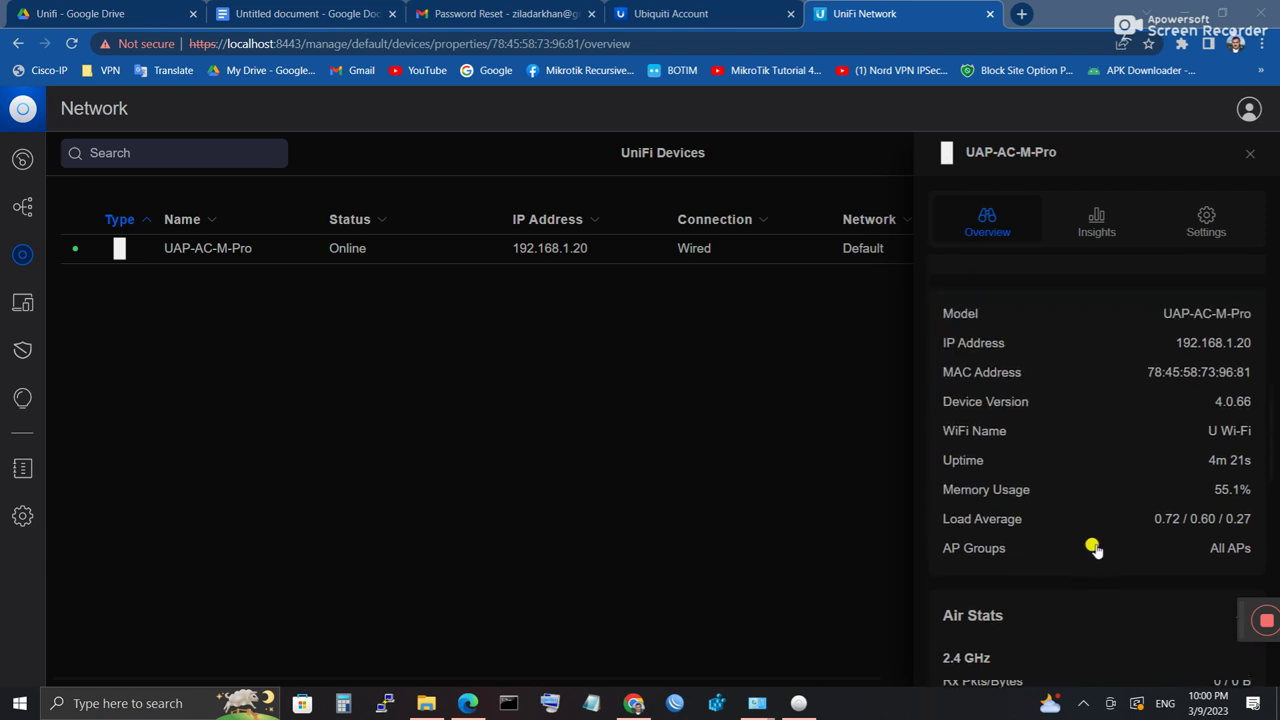
{"action": "scroll", "coordinate": [1092, 548], "scroll_direction": "up", "scroll_amount": 1}
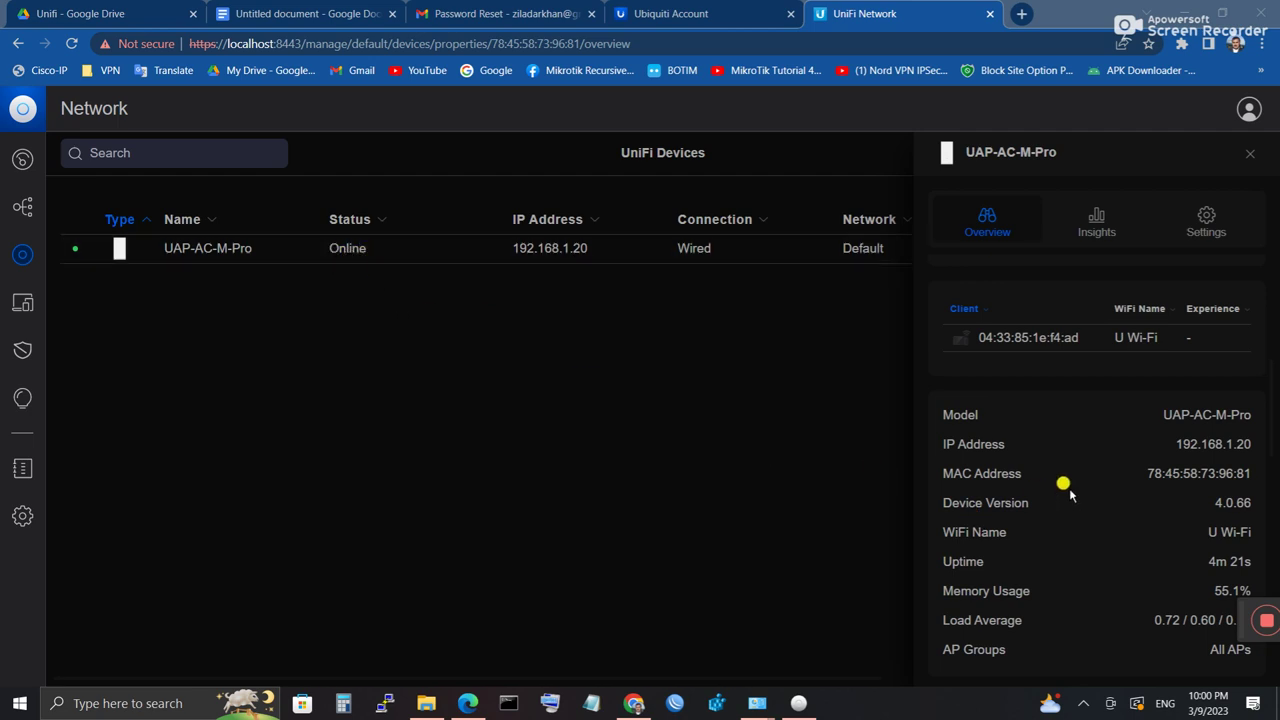
{"action": "scroll", "coordinate": [1068, 490], "scroll_direction": "up", "scroll_amount": 2}
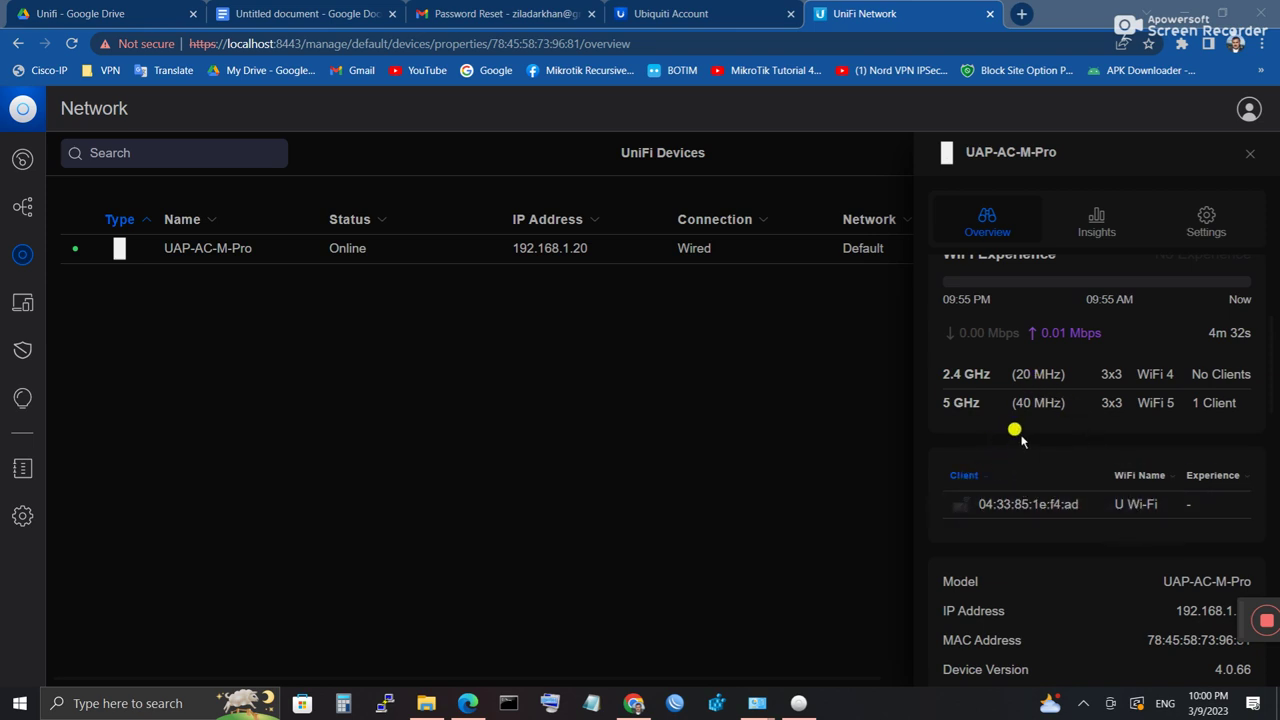
{"action": "scroll", "coordinate": [1020, 440], "scroll_direction": "up", "scroll_amount": 2}
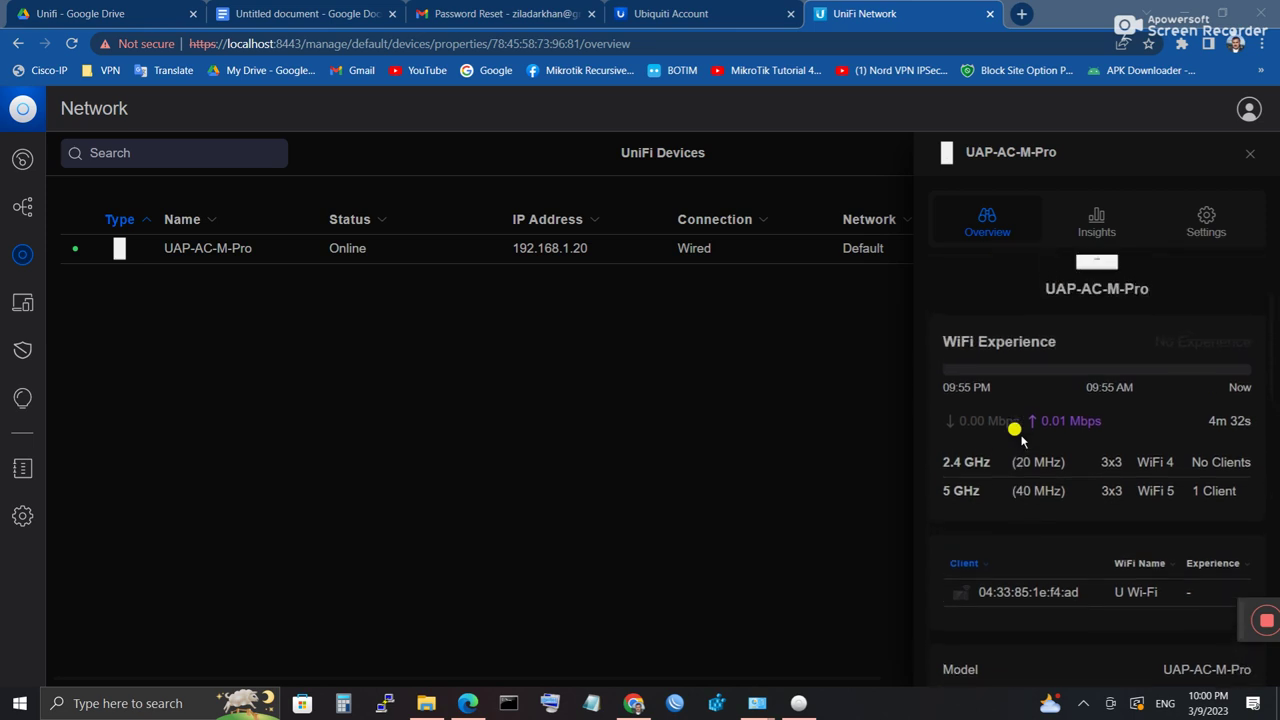
{"action": "scroll", "coordinate": [1005, 436], "scroll_direction": "up", "scroll_amount": 1}
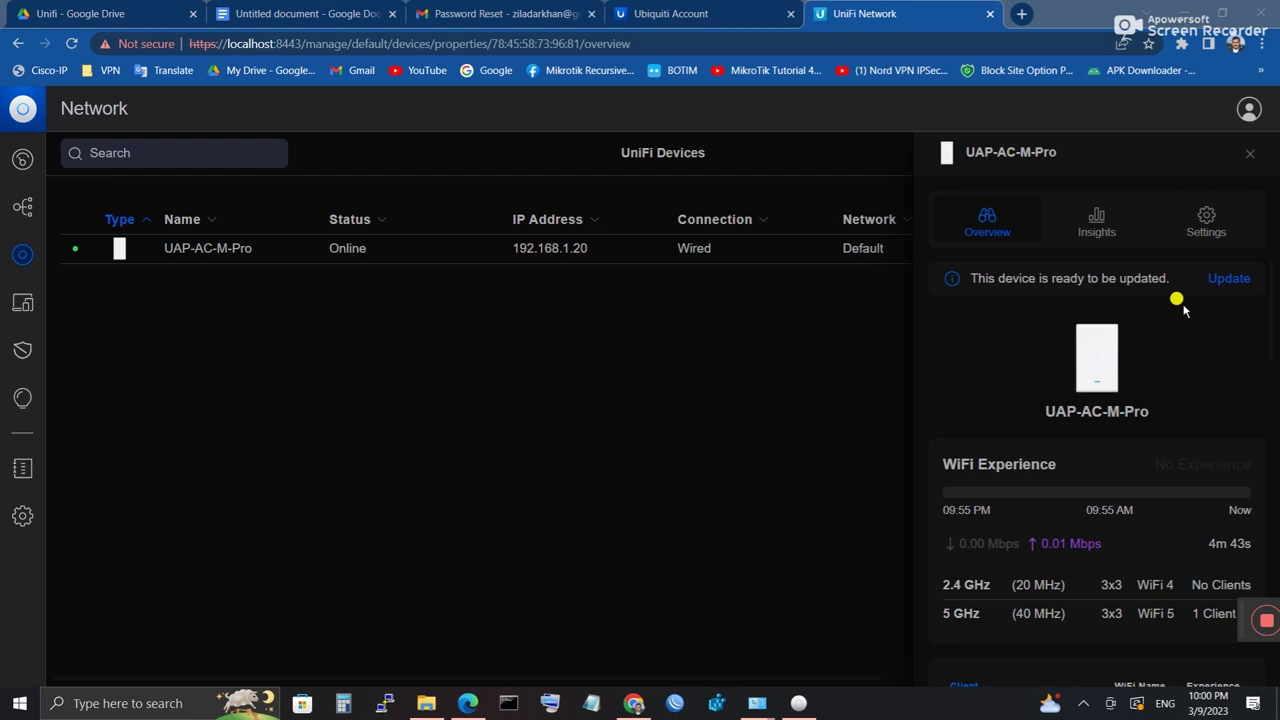
{"action": "left_click", "coordinate": [1083, 703]}
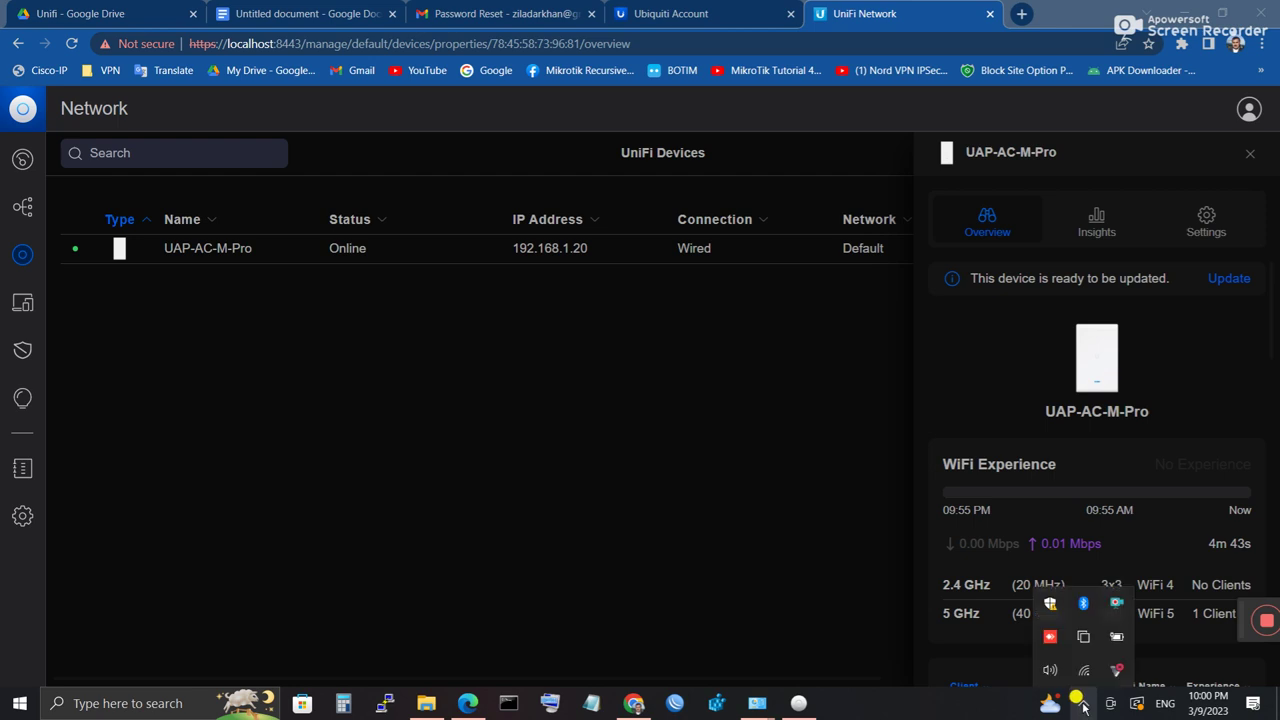
{"action": "left_click", "coordinate": [1080, 673]}
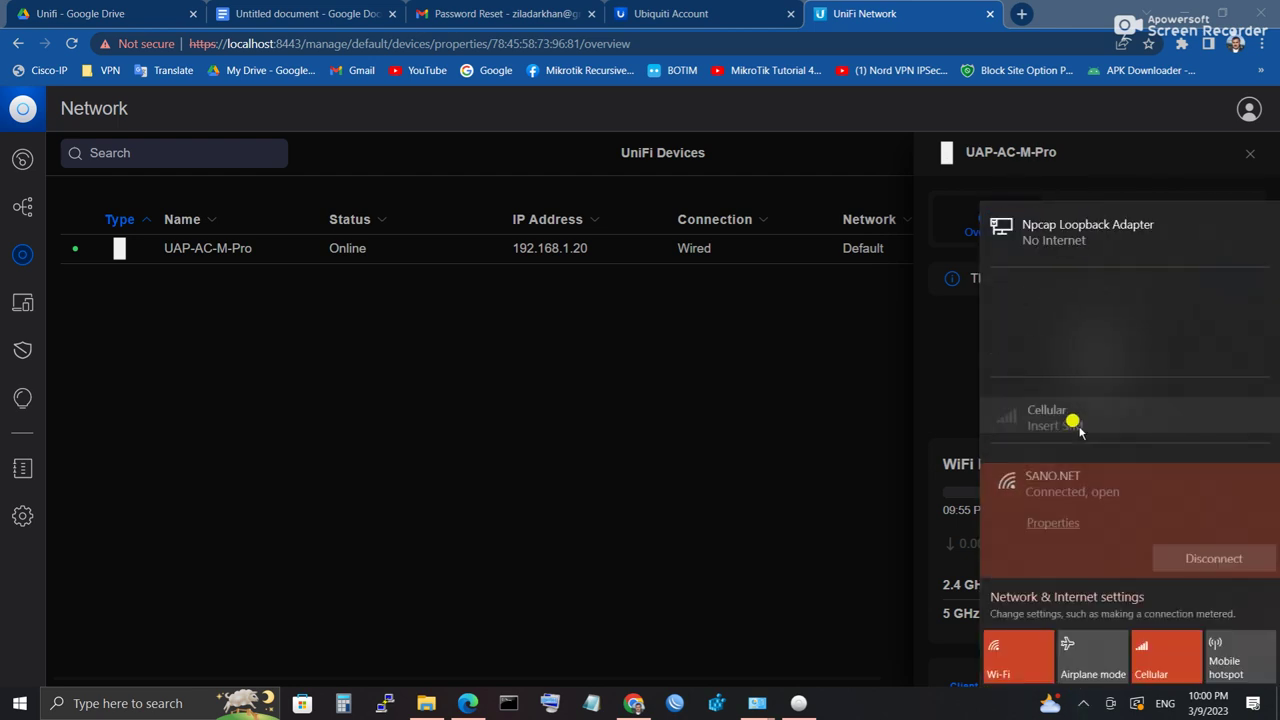
{"action": "scroll", "coordinate": [1060, 515], "scroll_direction": "down", "scroll_amount": 1}
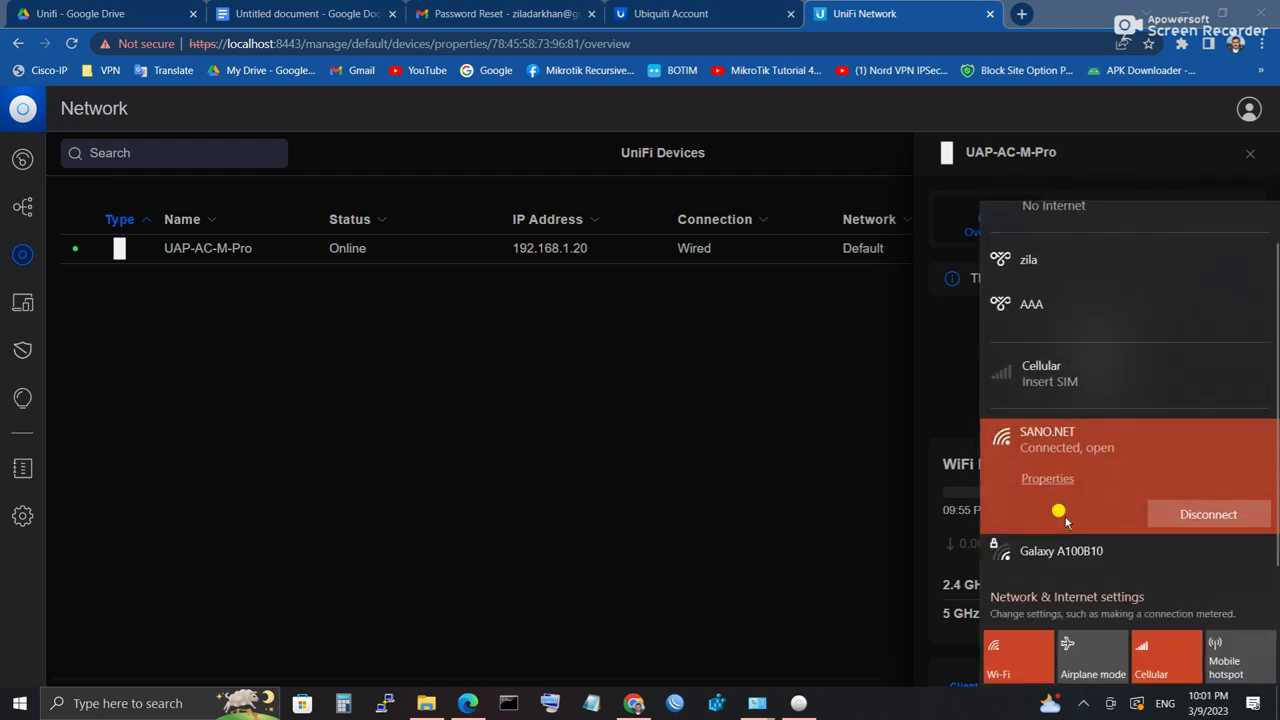
{"action": "scroll", "coordinate": [1135, 560], "scroll_direction": "up", "scroll_amount": 1}
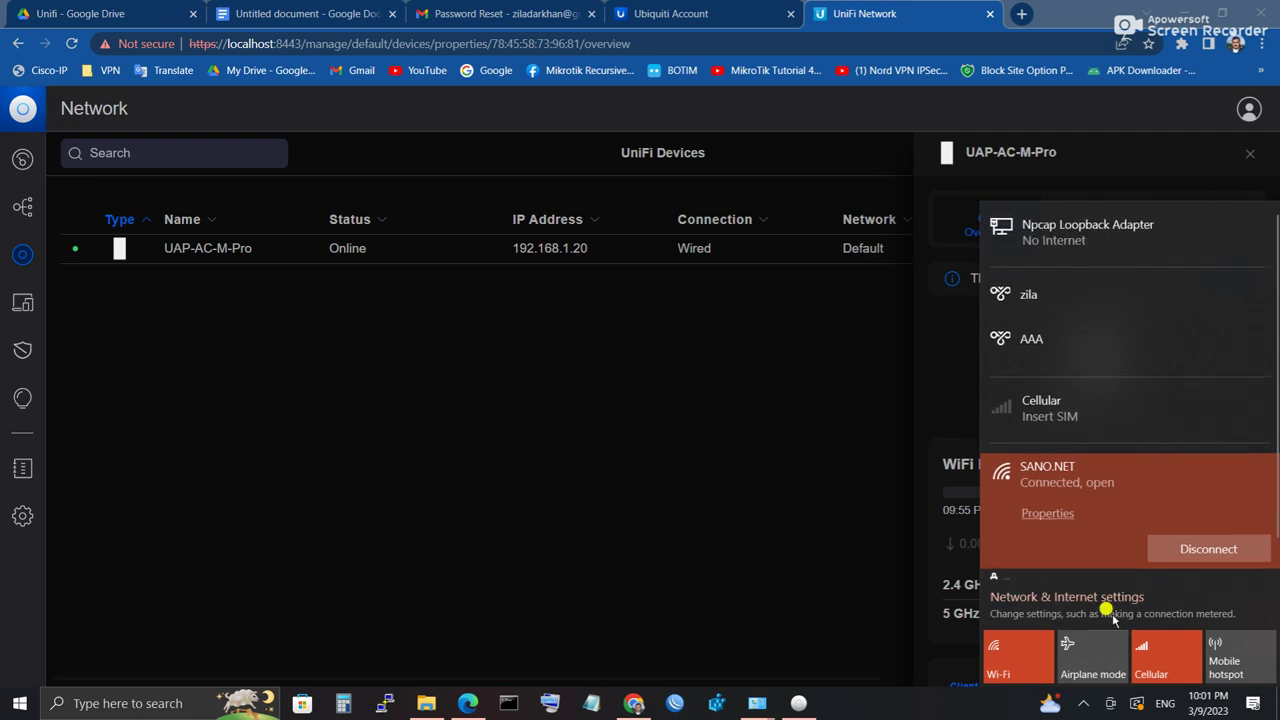
{"action": "left_click", "coordinate": [563, 455]}
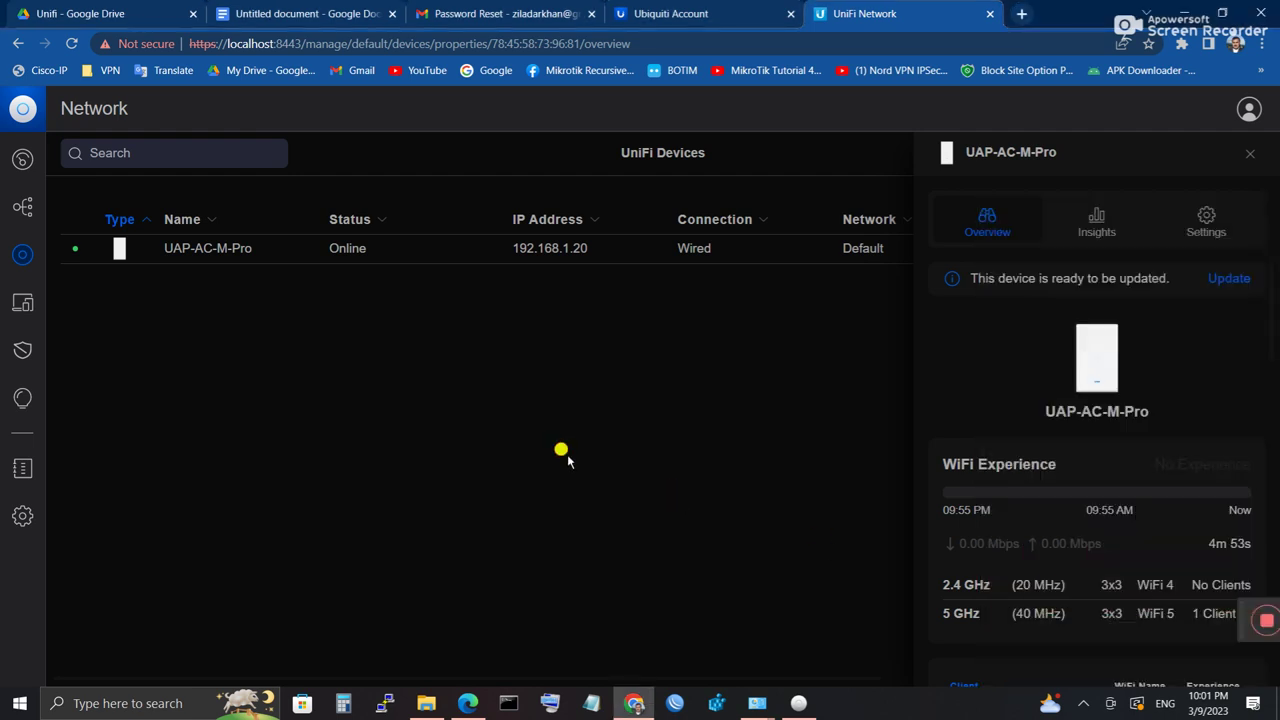
Step: Browse the UAP-AC-M-Pro settings through radio, Band Steering, Network and LED down to System
{"action": "left_click", "coordinate": [1207, 226]}
{"action": "scroll", "coordinate": [1016, 477], "scroll_direction": "down", "scroll_amount": 1}
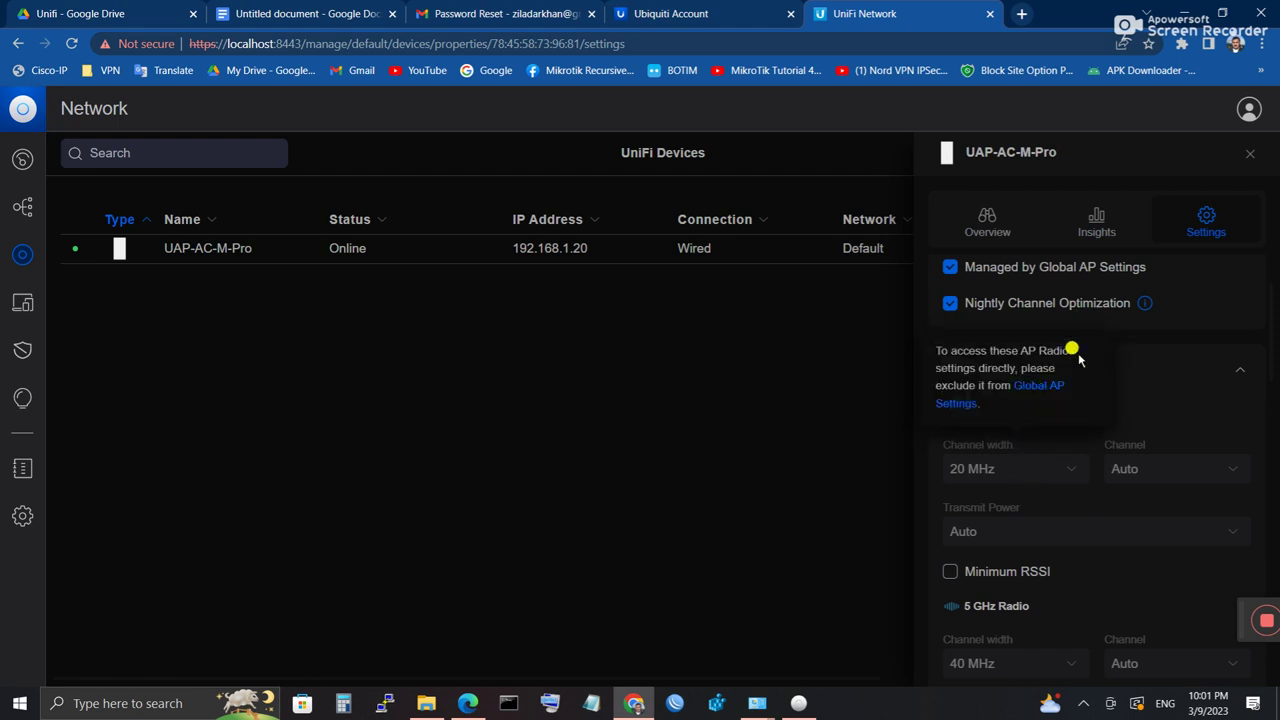
{"action": "scroll", "coordinate": [1094, 517], "scroll_direction": "down", "scroll_amount": 2}
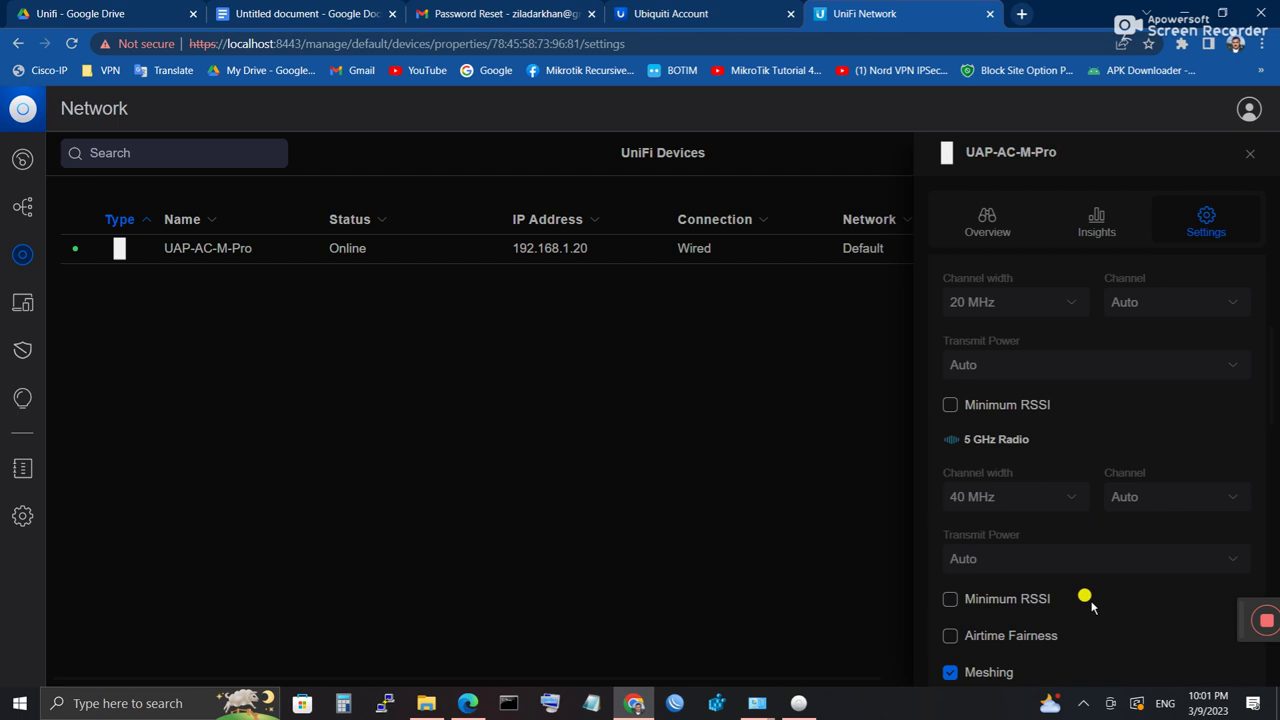
{"action": "scroll", "coordinate": [1092, 606], "scroll_direction": "down", "scroll_amount": 2}
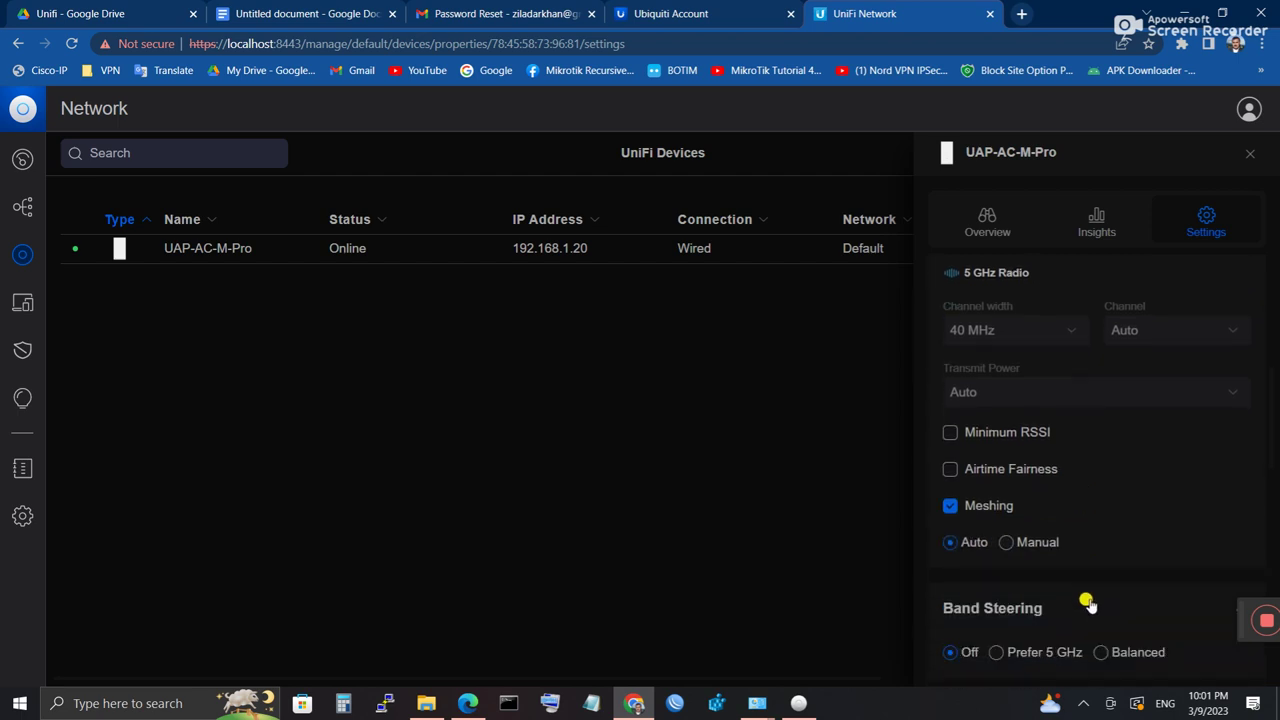
{"action": "scroll", "coordinate": [1085, 598], "scroll_direction": "down", "scroll_amount": 2}
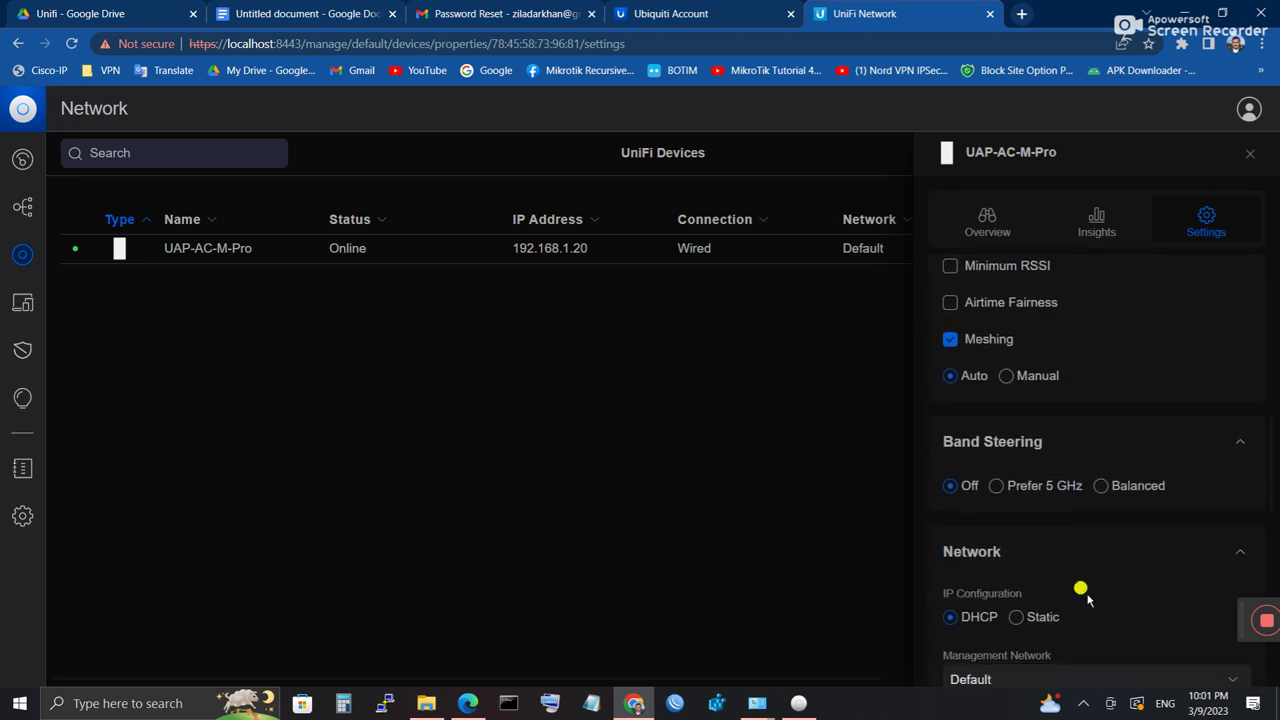
{"action": "scroll", "coordinate": [1088, 598], "scroll_direction": "down", "scroll_amount": 3}
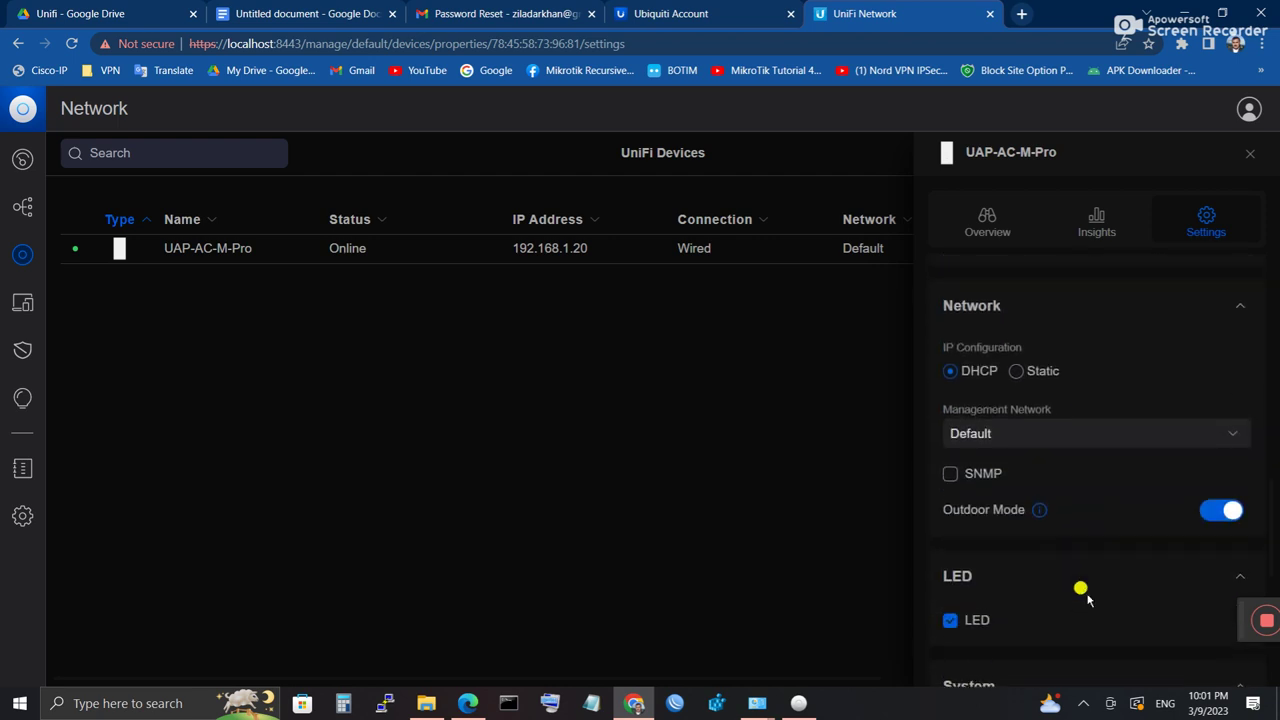
{"action": "scroll", "coordinate": [1085, 598], "scroll_direction": "down", "scroll_amount": 5}
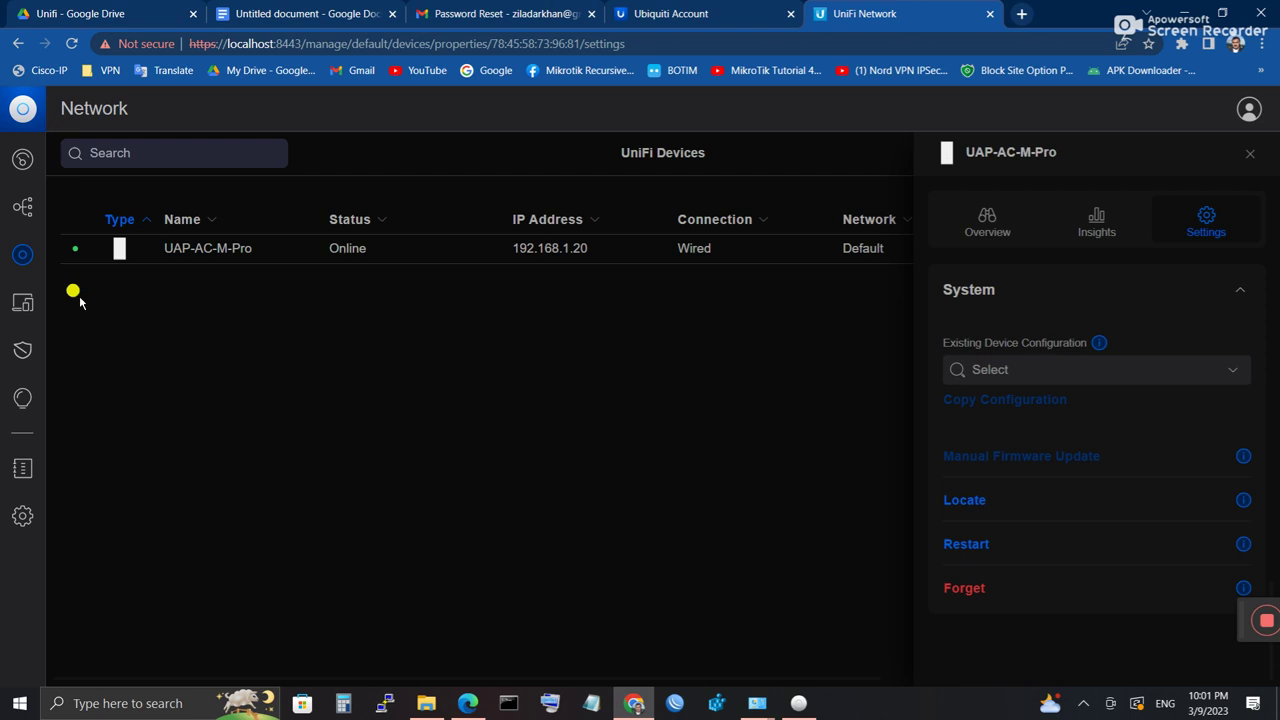
{"action": "left_click", "coordinate": [1083, 703]}
{"action": "left_click", "coordinate": [1084, 670]}
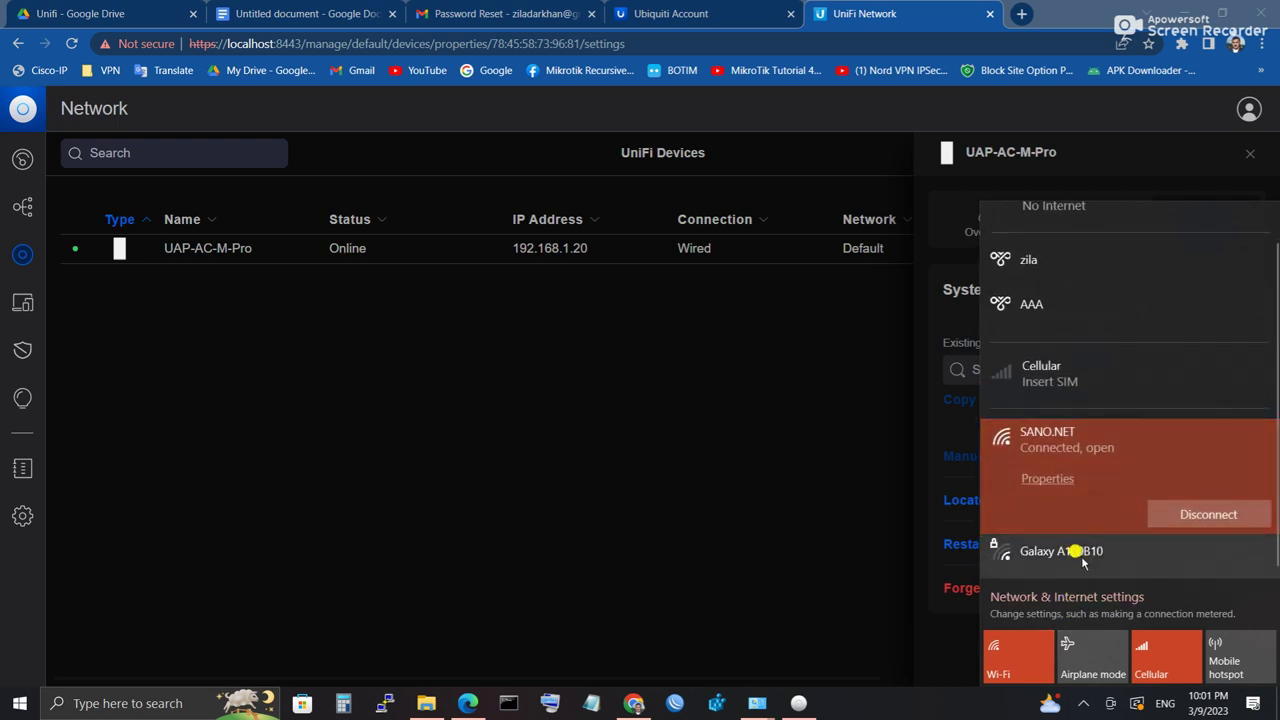
{"action": "left_click", "coordinate": [812, 578]}
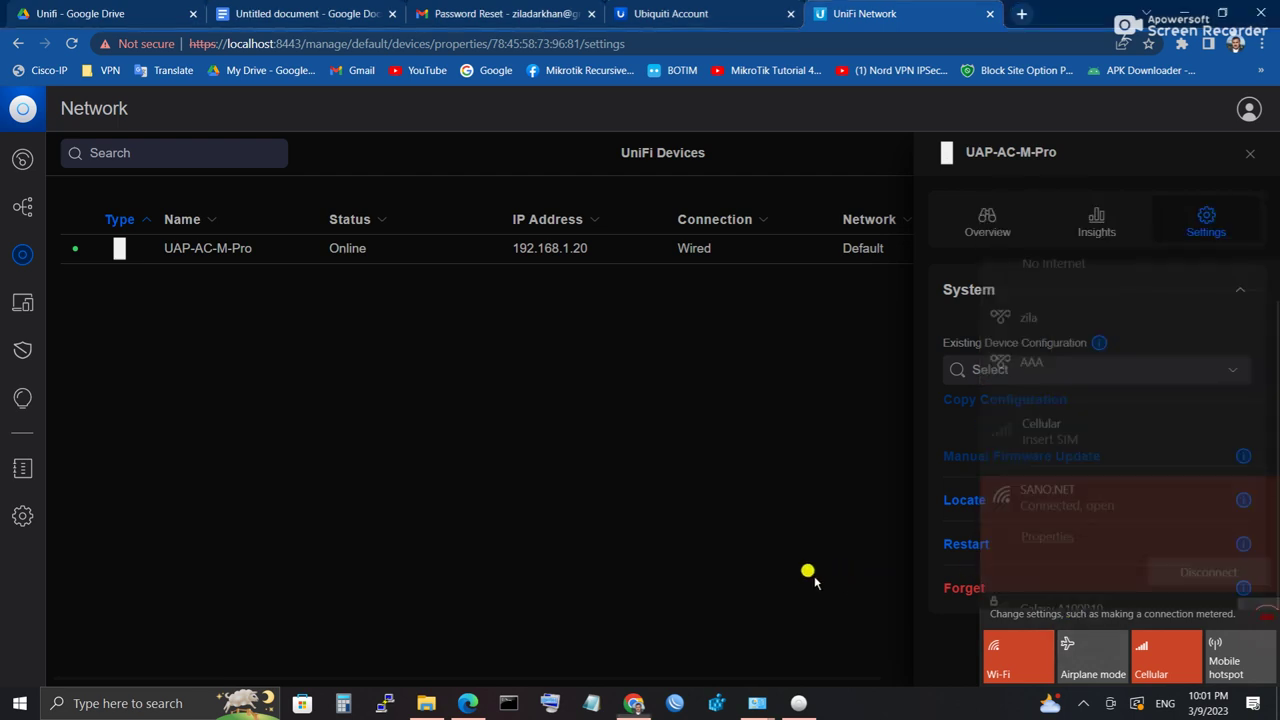